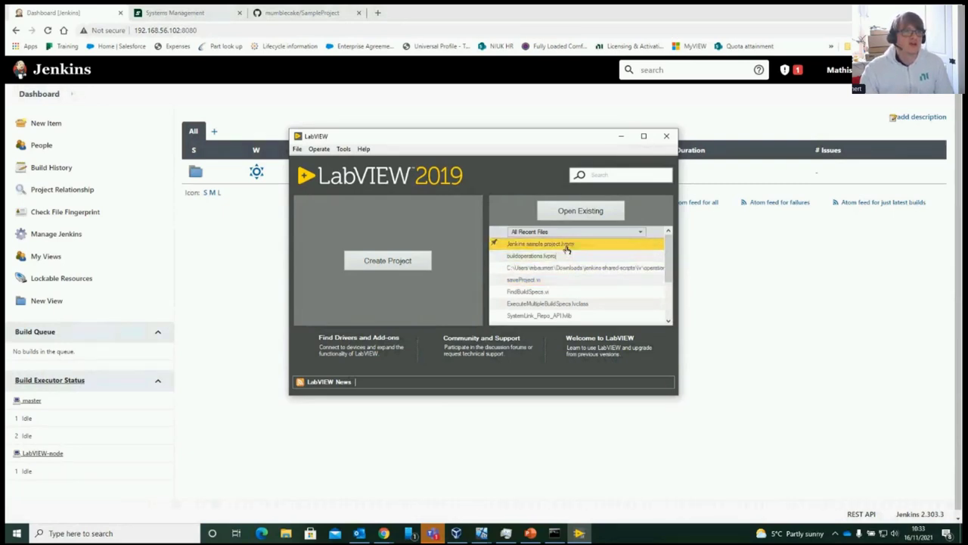
Open the Jenkins sample project and view the Feed settings of the My Package build properties
left_click(561, 244)
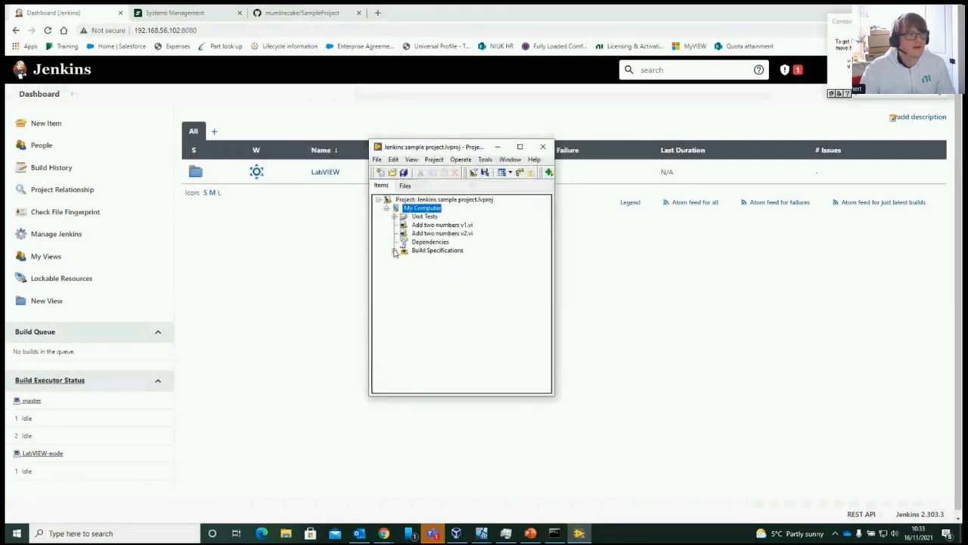
left_click(394, 251)
right_click(426, 267)
left_click(451, 326)
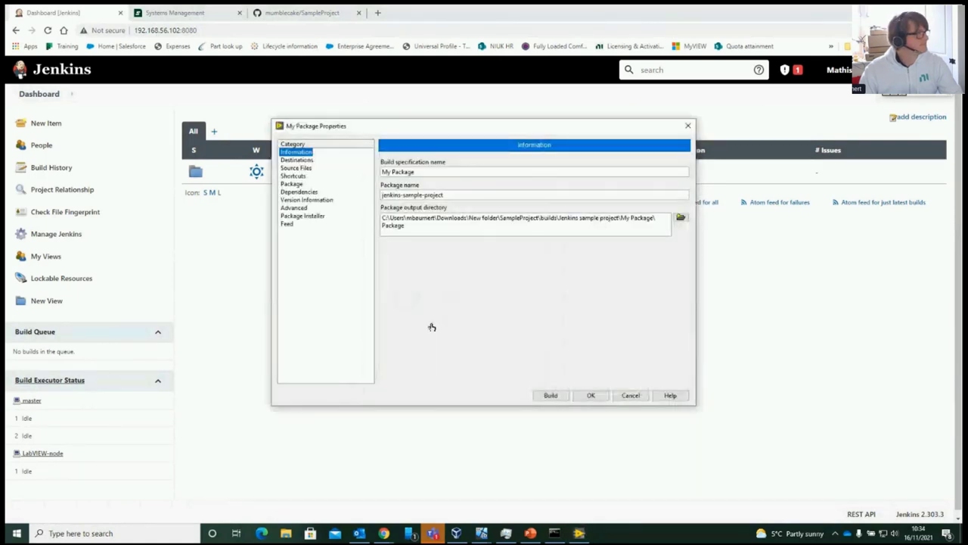
left_click(290, 225)
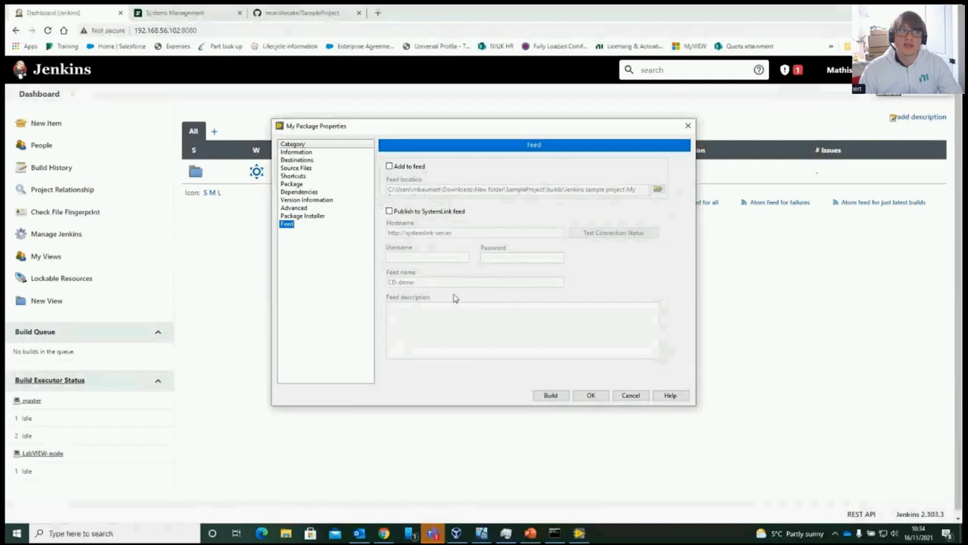
Cancel the My Package properties, then close the project and LabVIEW's start window
left_click(630, 395)
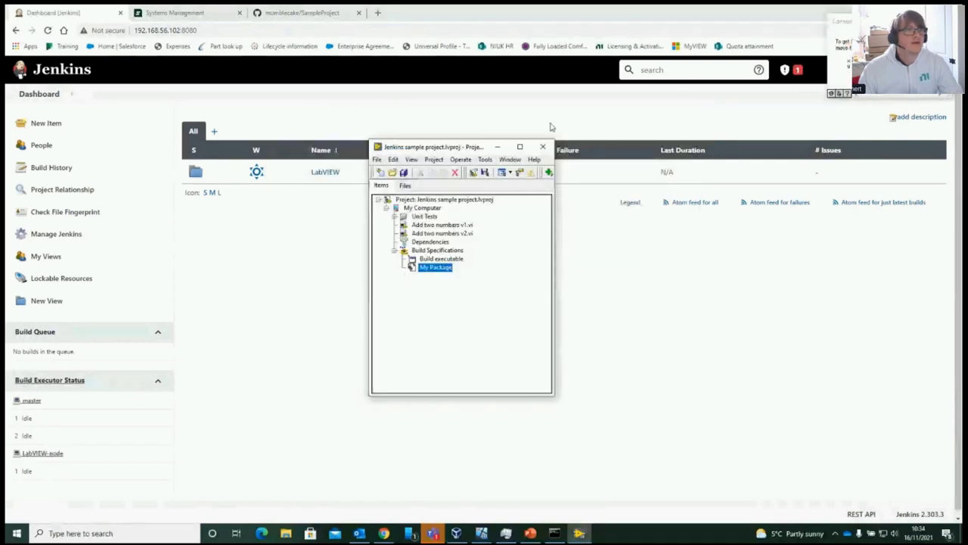
left_click(542, 146)
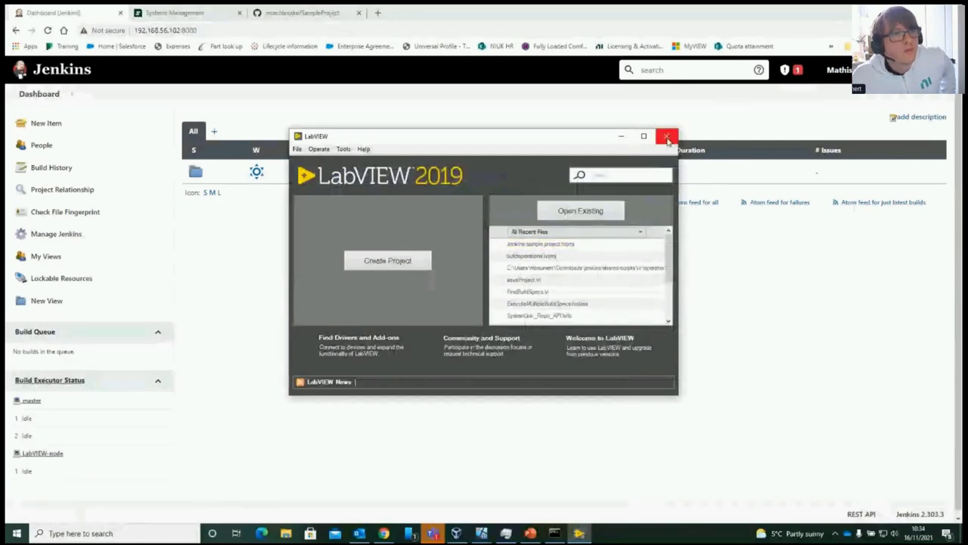
left_click(666, 136)
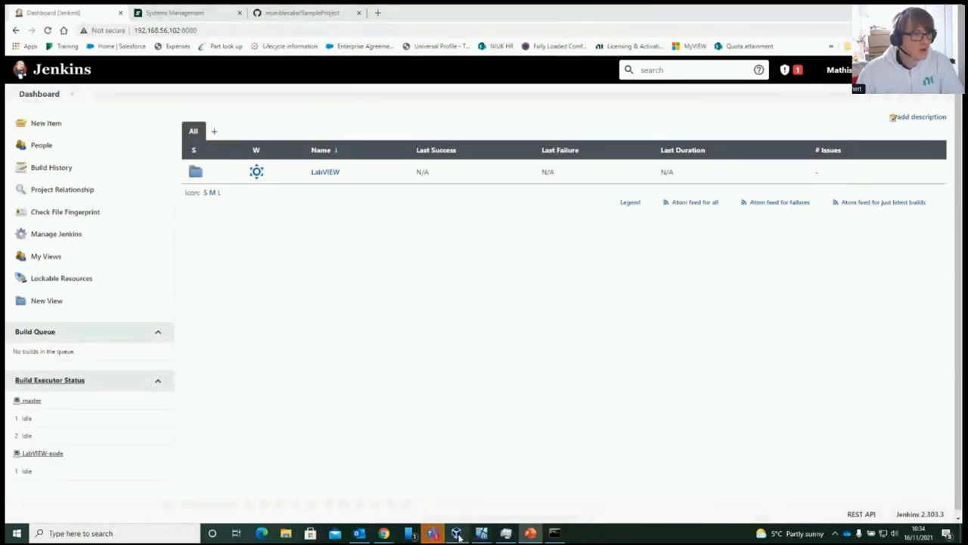
mouse_move(481, 534)
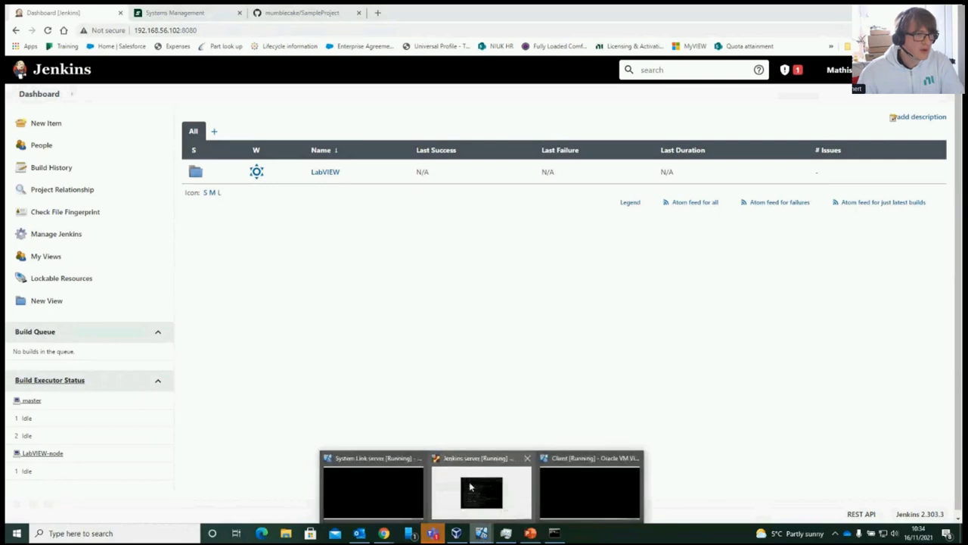
left_click(374, 493)
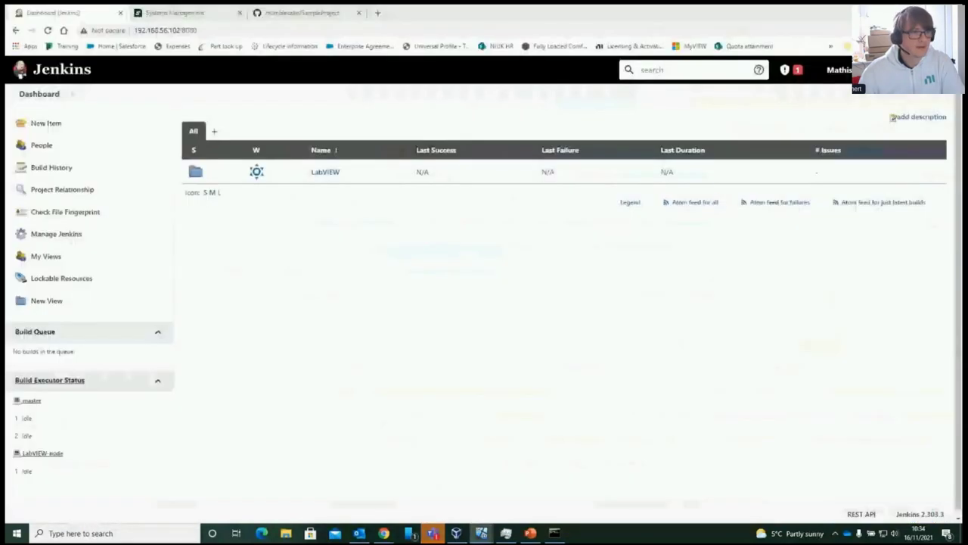
mouse_move(479, 539)
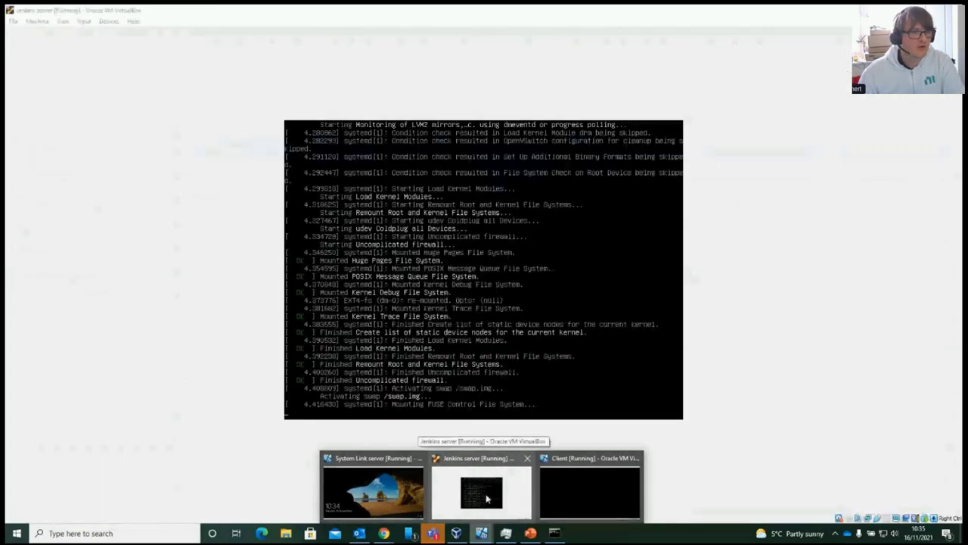
left_click(484, 499)
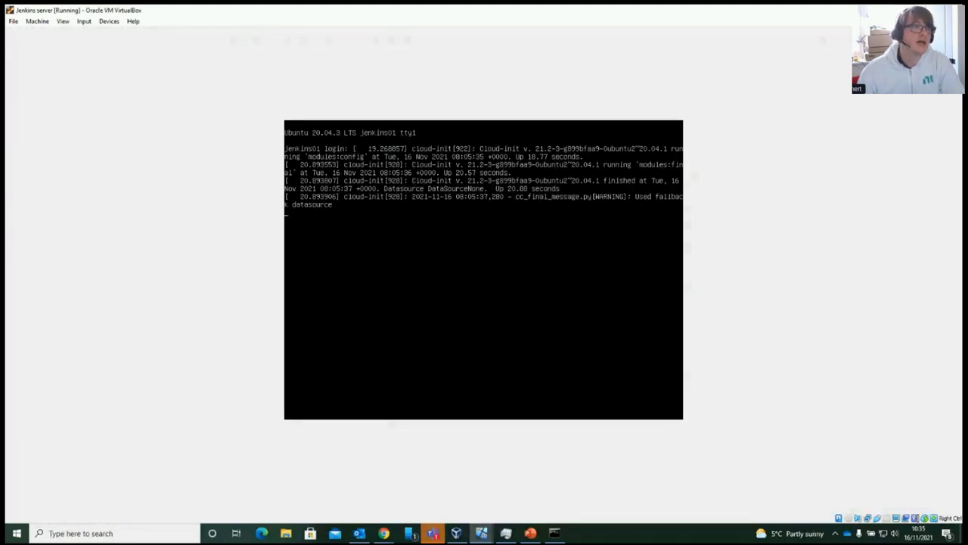
key("alt+Tab")
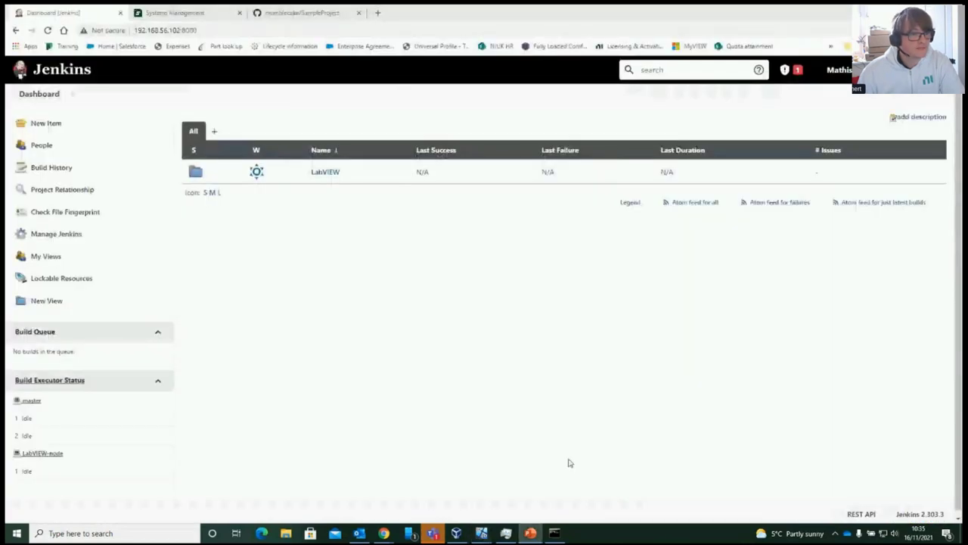
left_click(583, 495)
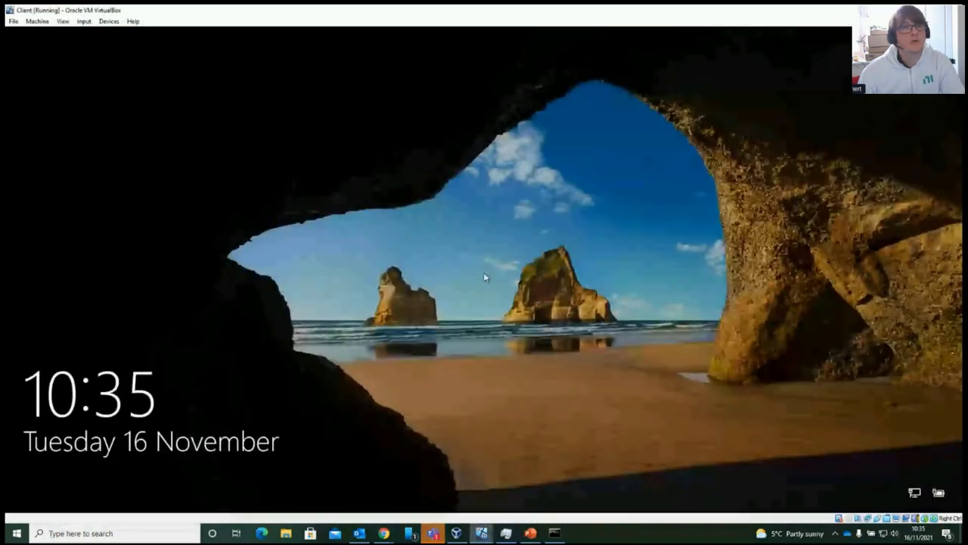
key("alt+Tab")
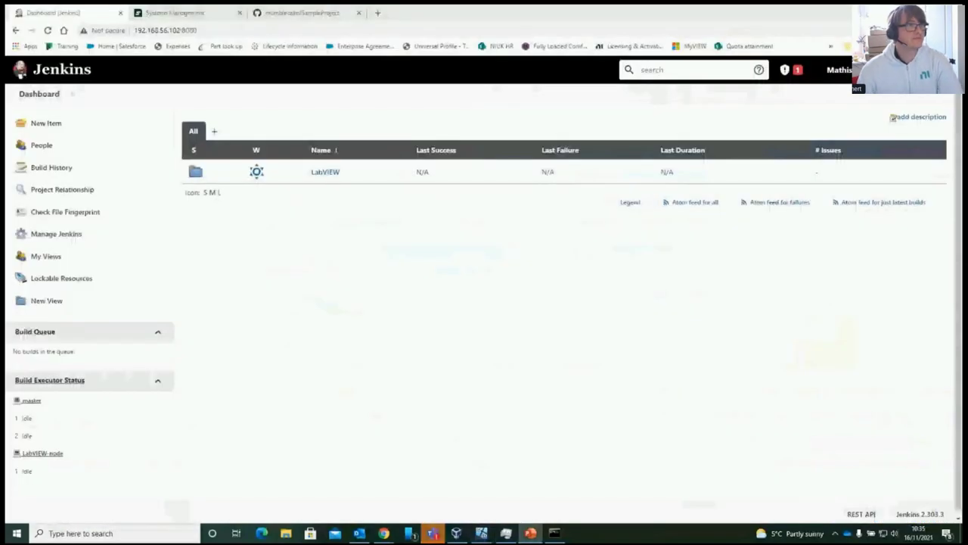
left_click(309, 17)
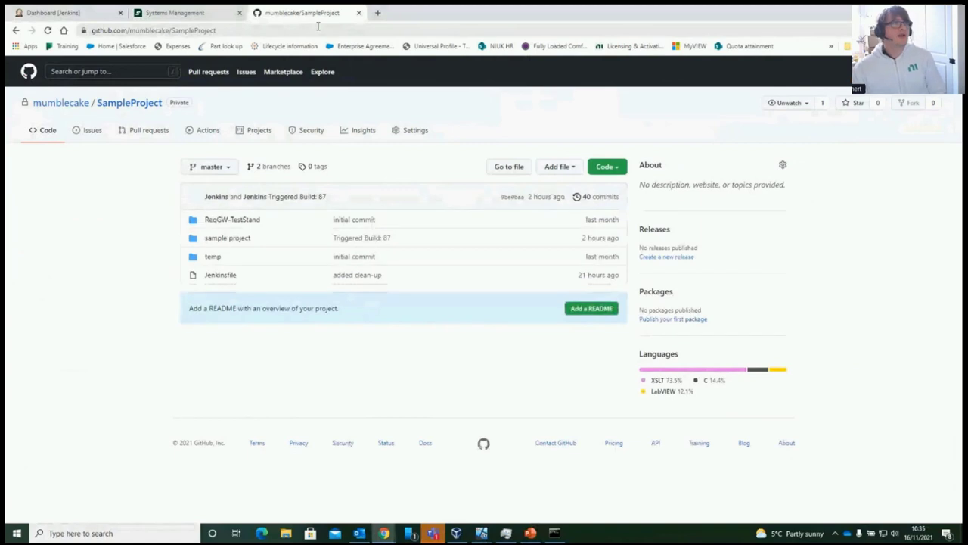
left_click(64, 104)
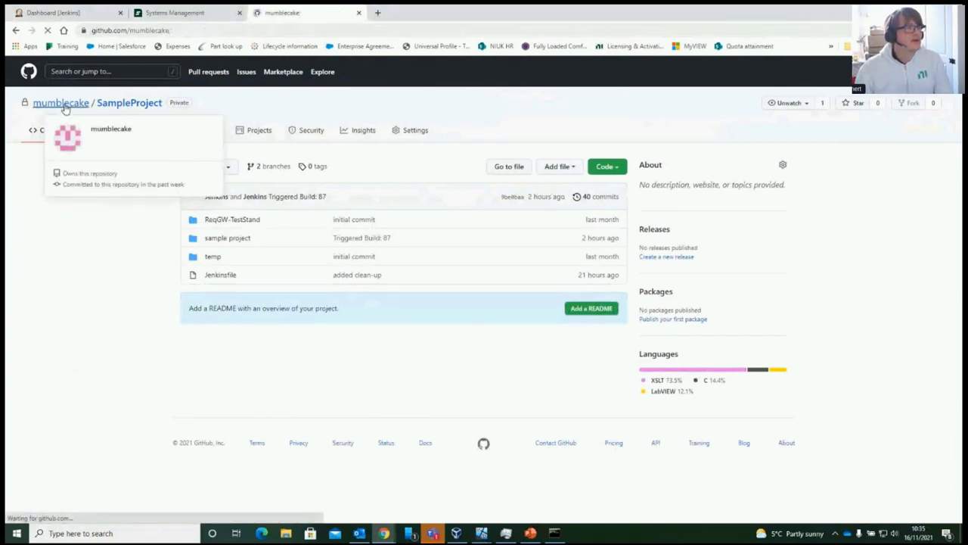
left_click(432, 112)
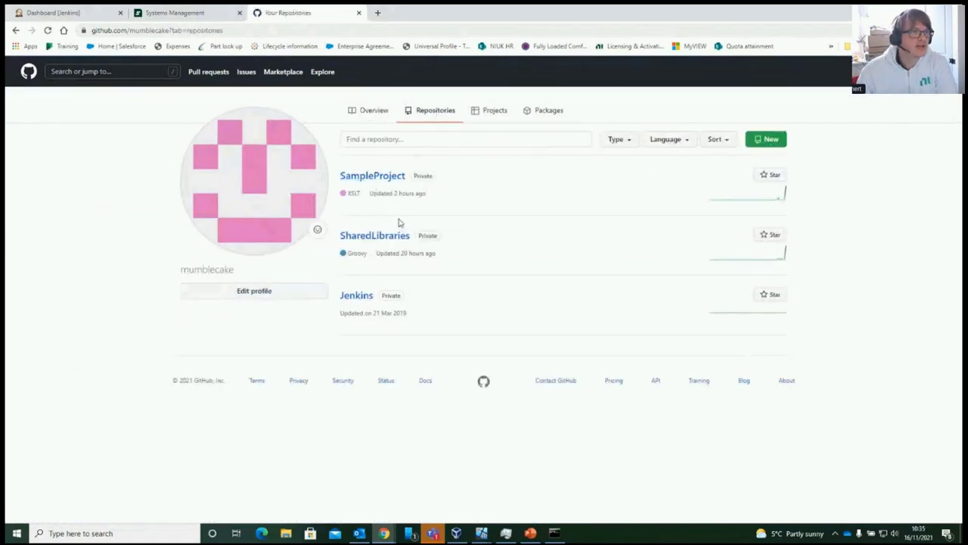
left_click(380, 180)
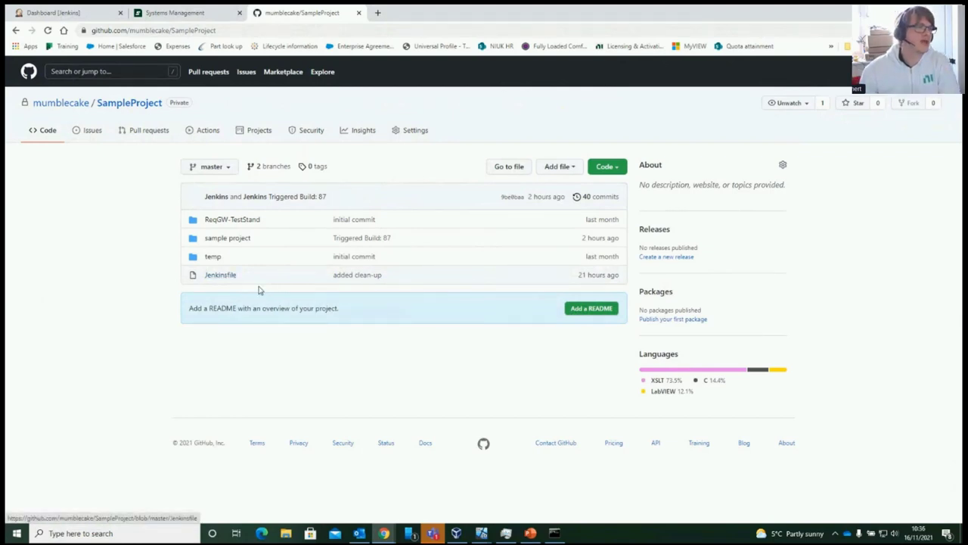
left_click(220, 275)
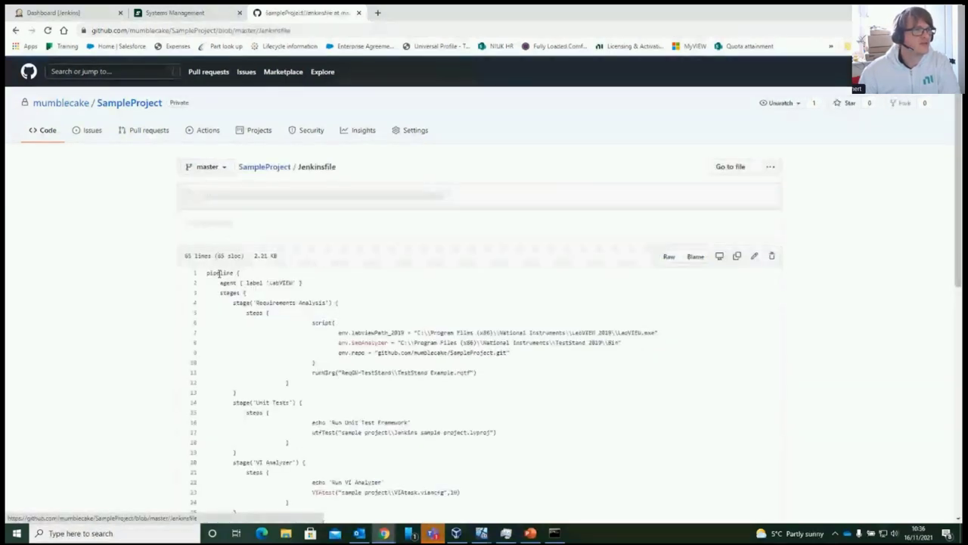
scroll(293, 330, "down", 3)
scroll(310, 327, "down", 3)
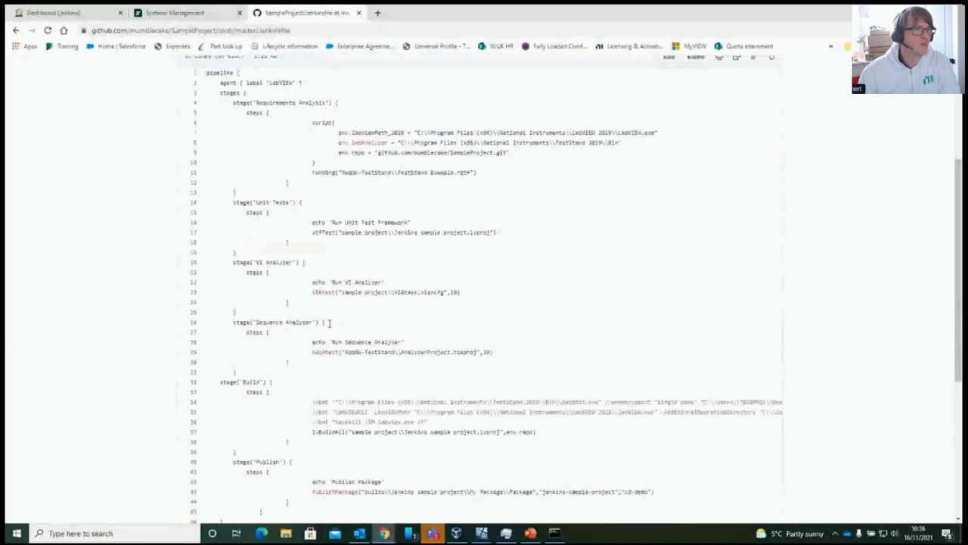
scroll(329, 323, "down", 5)
scroll(333, 325, "up", 5)
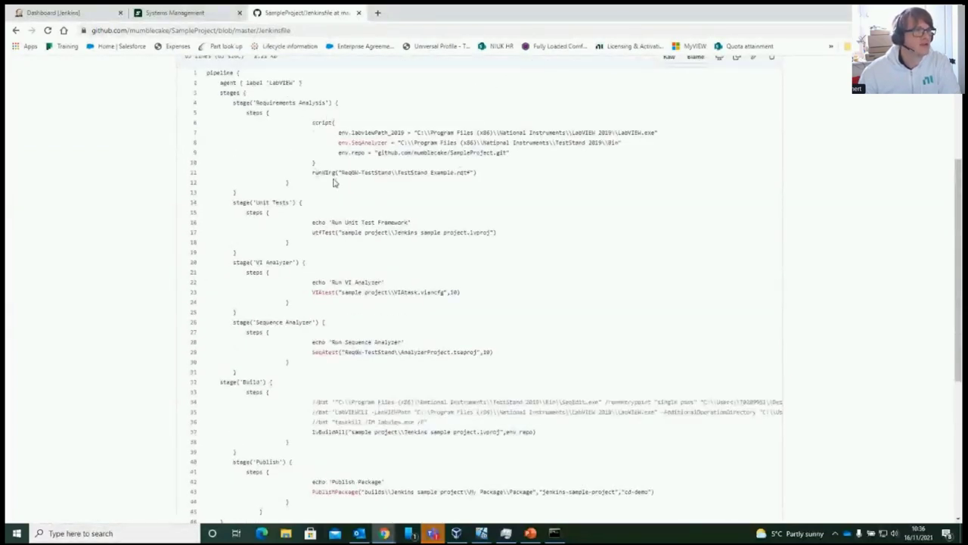
scroll(282, 288, "down", 5)
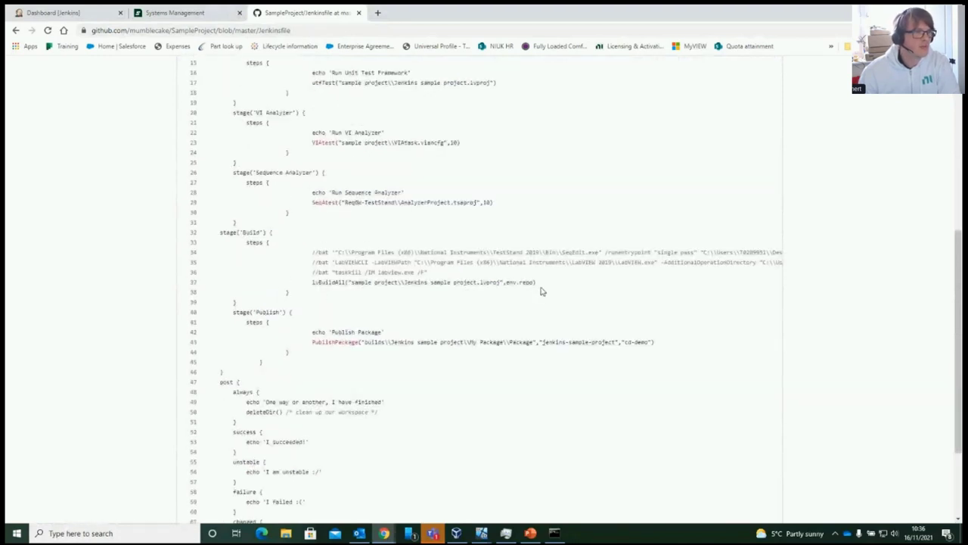
scroll(450, 291, "down", 3)
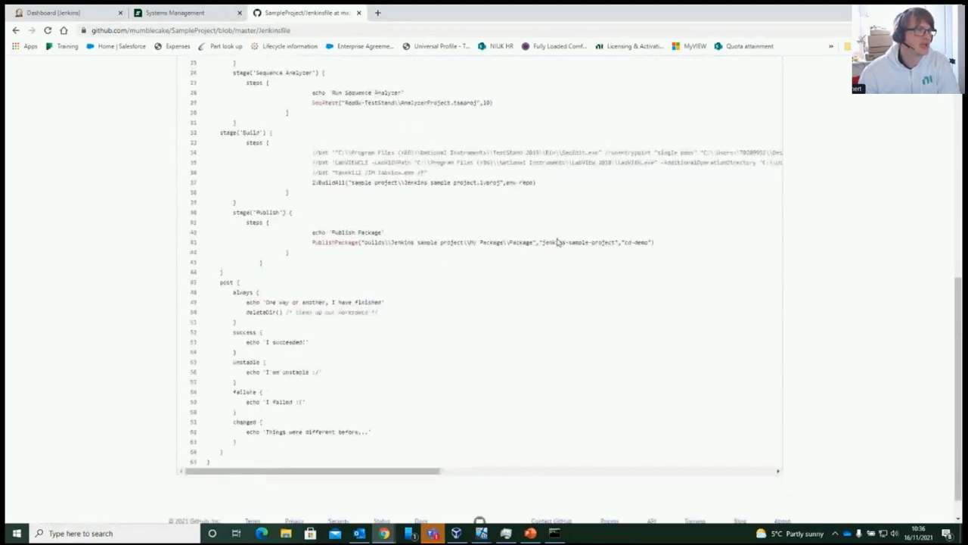
scroll(446, 238, "up", 8)
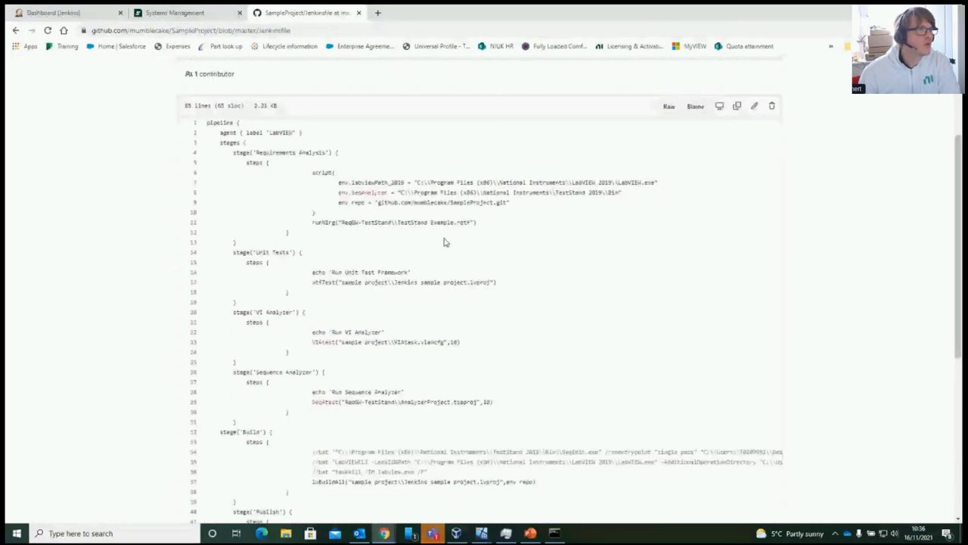
scroll(445, 242, "up", 3)
left_click(254, 168)
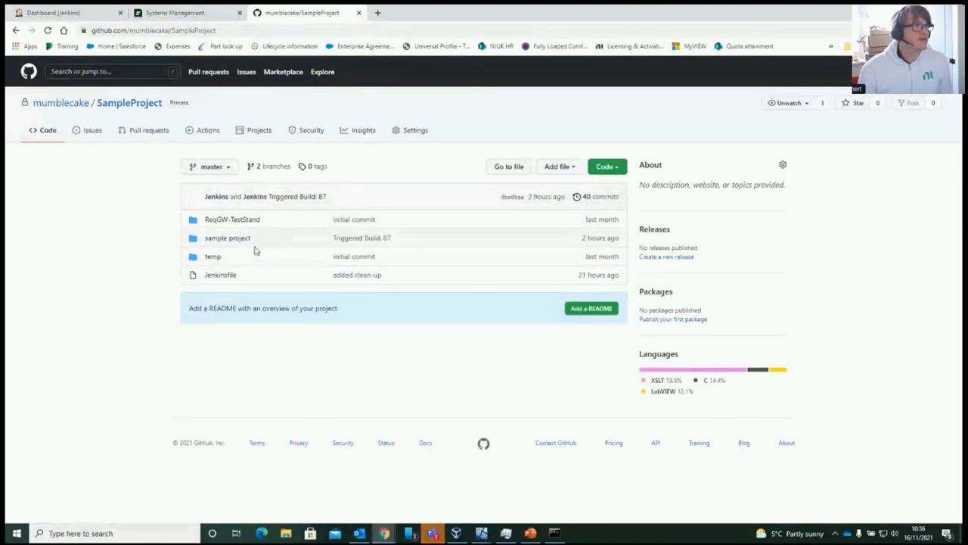
left_click(68, 17)
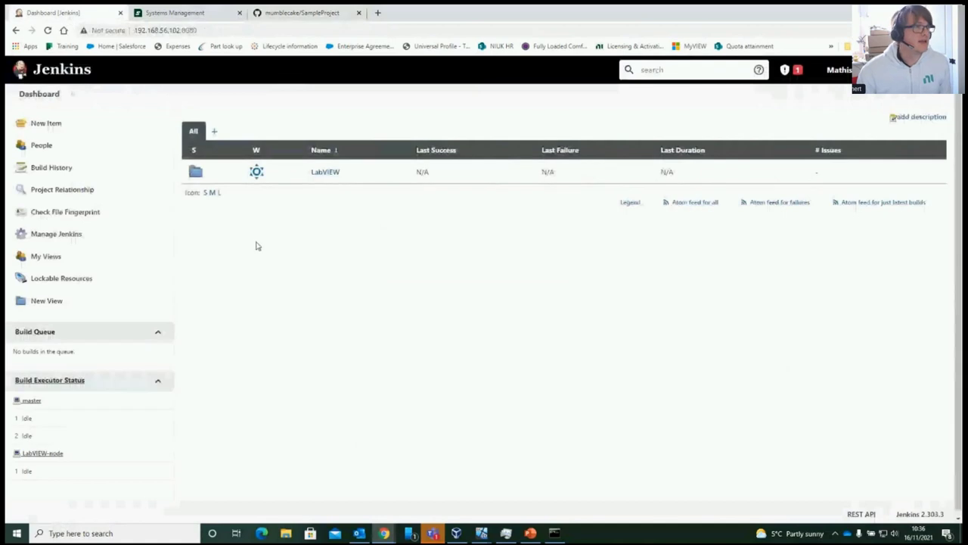
left_click(318, 172)
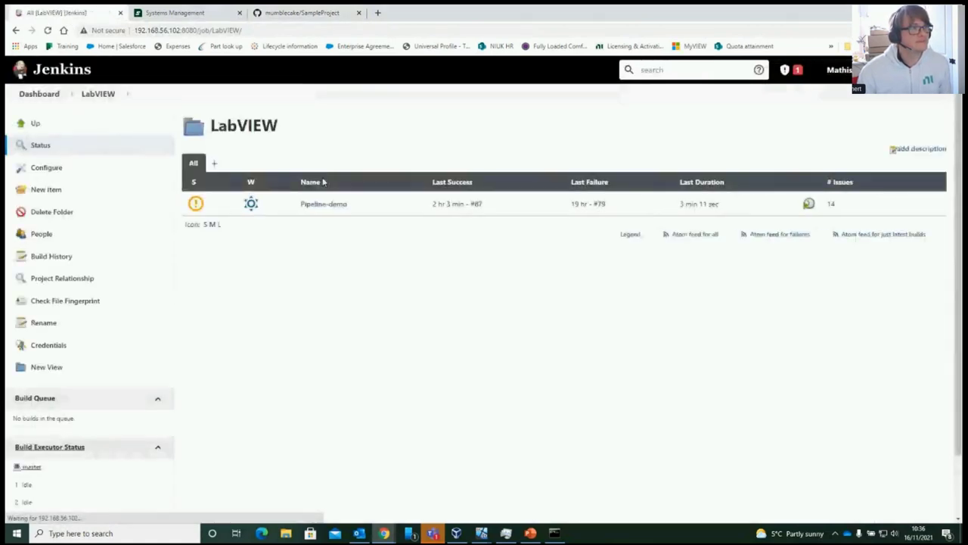
left_click(322, 209)
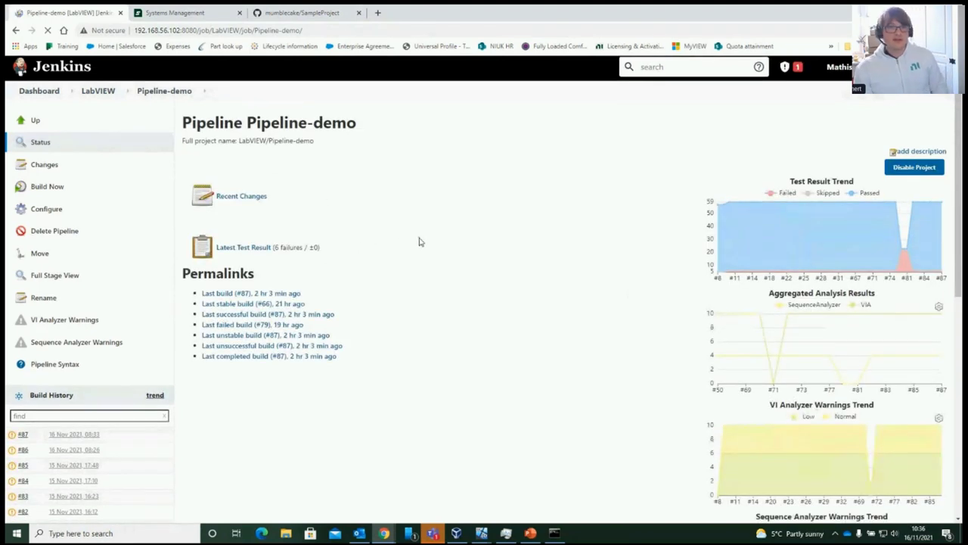
scroll(530, 238, "down", 1)
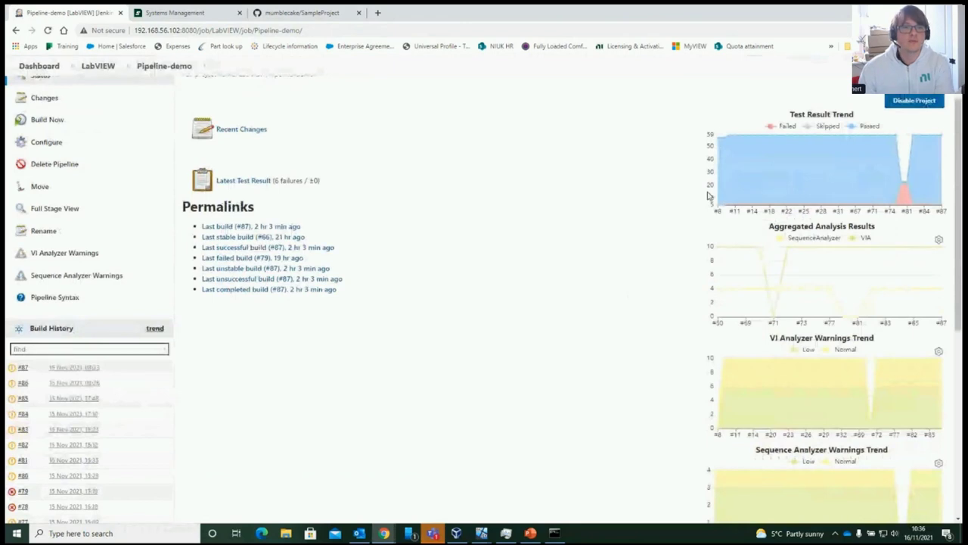
scroll(711, 195, "down", 1)
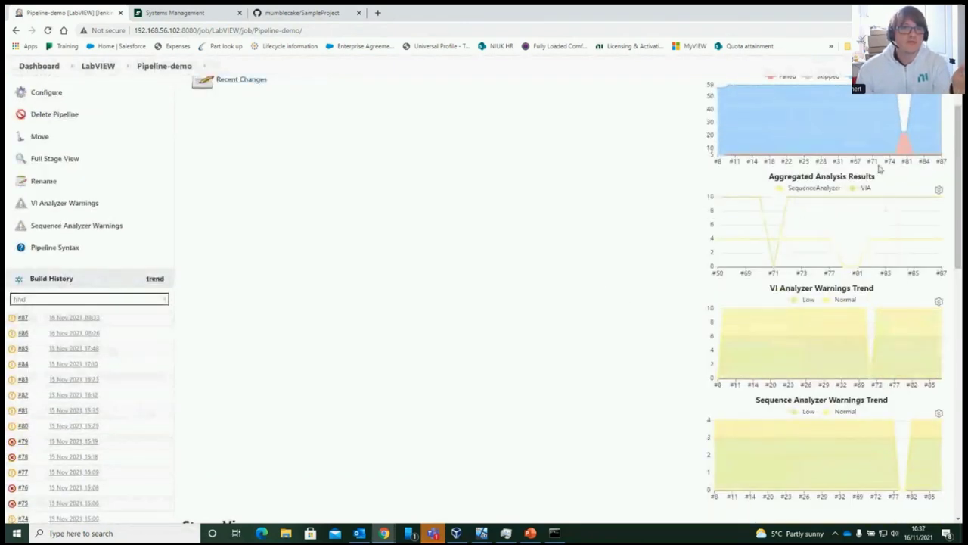
scroll(593, 254, "down", 2)
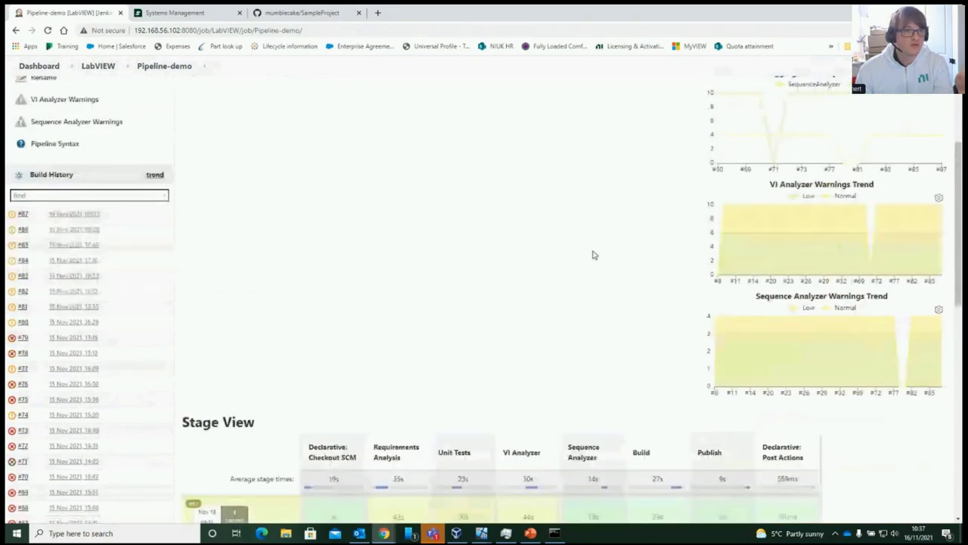
scroll(593, 254, "down", 10)
scroll(600, 255, "up", 9)
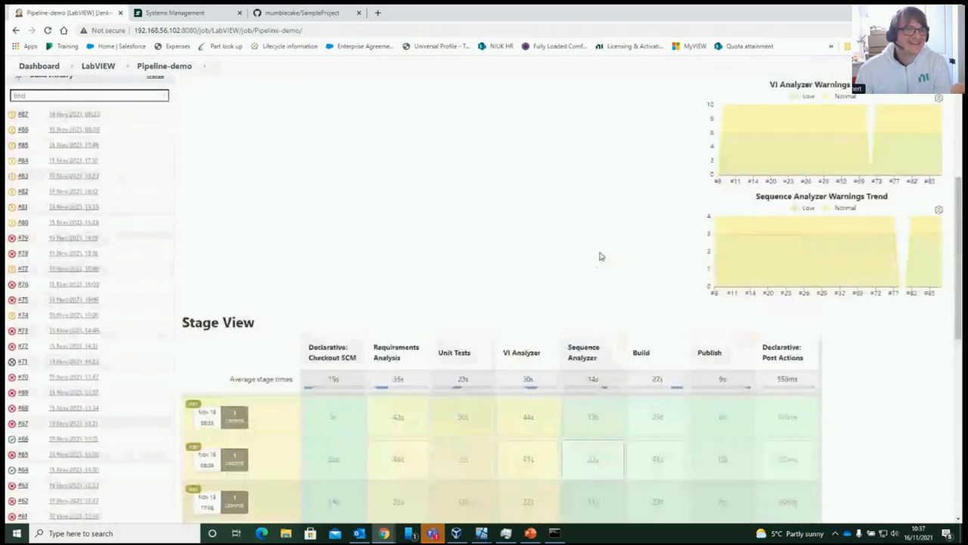
scroll(600, 256, "up", 4)
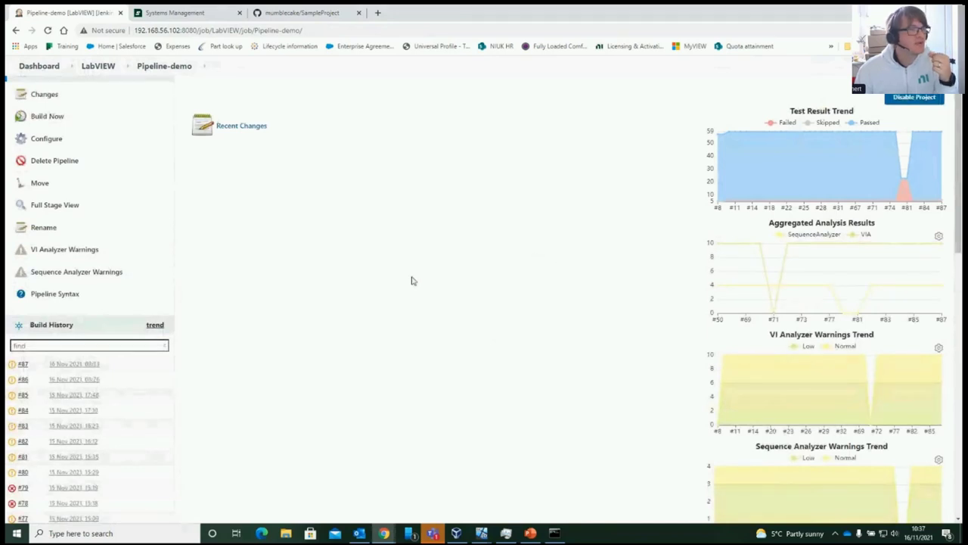
left_click(64, 251)
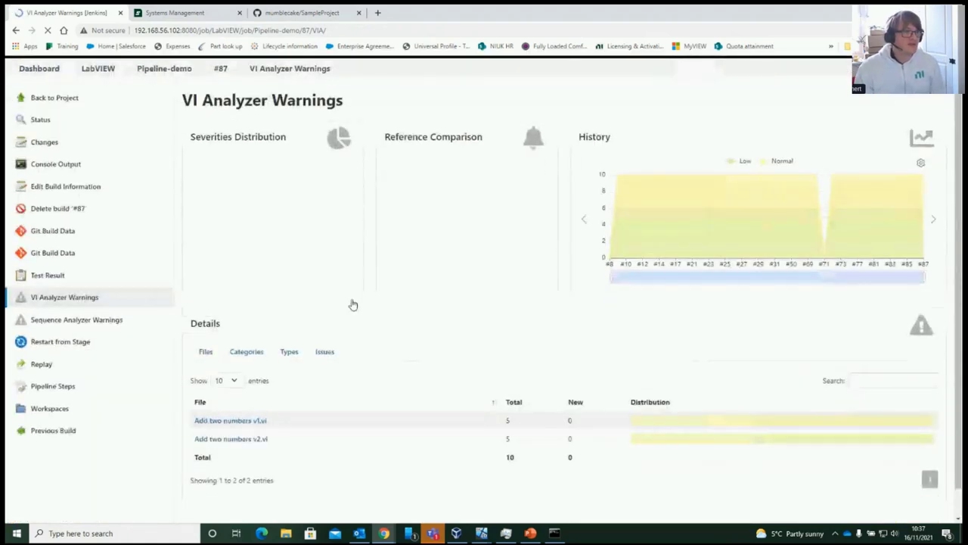
scroll(244, 398, "down", 1)
left_click(243, 391)
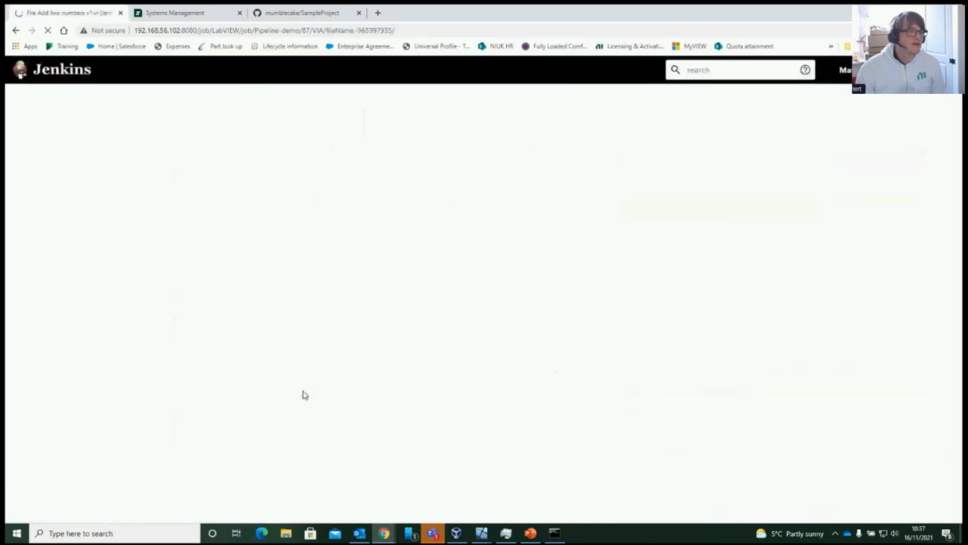
scroll(335, 341, "down", 2)
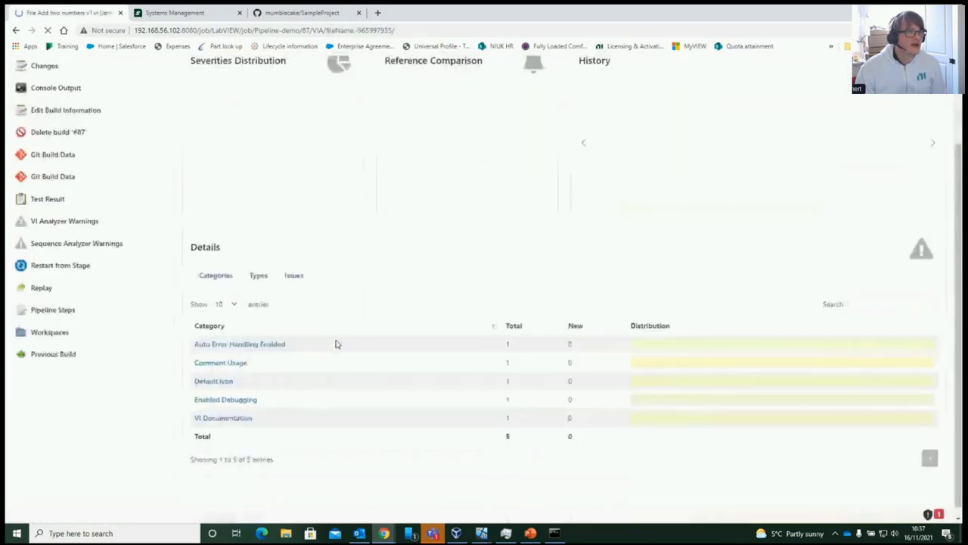
left_click(259, 340)
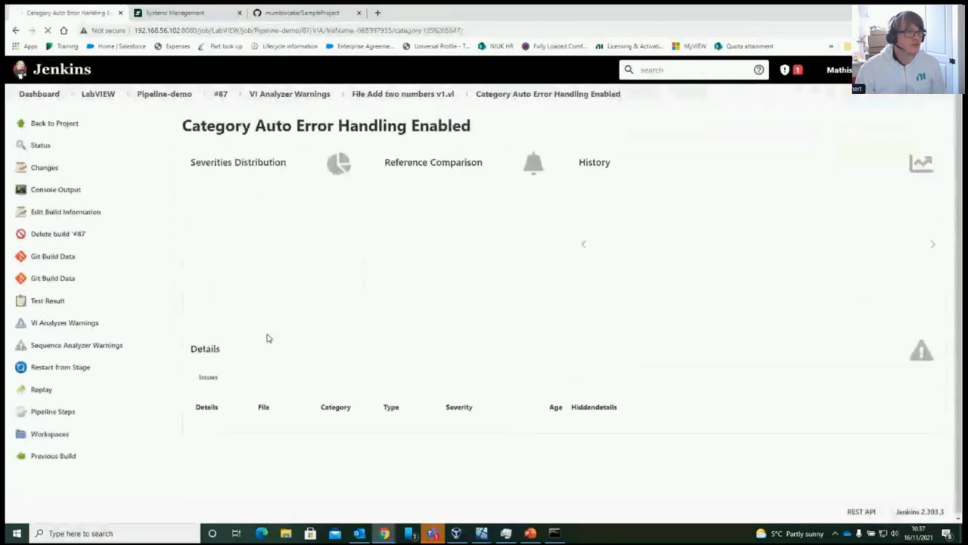
scroll(227, 378, "down", 1)
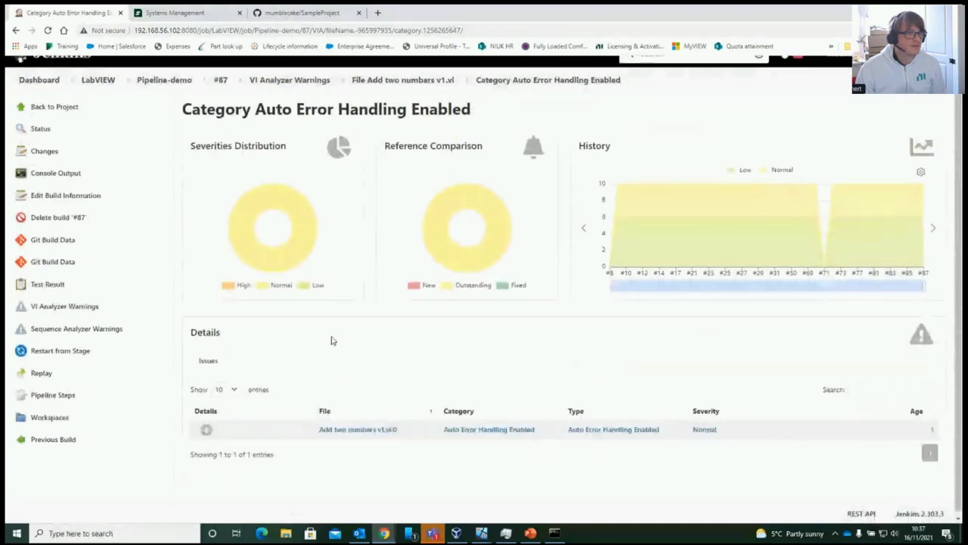
left_click(206, 427)
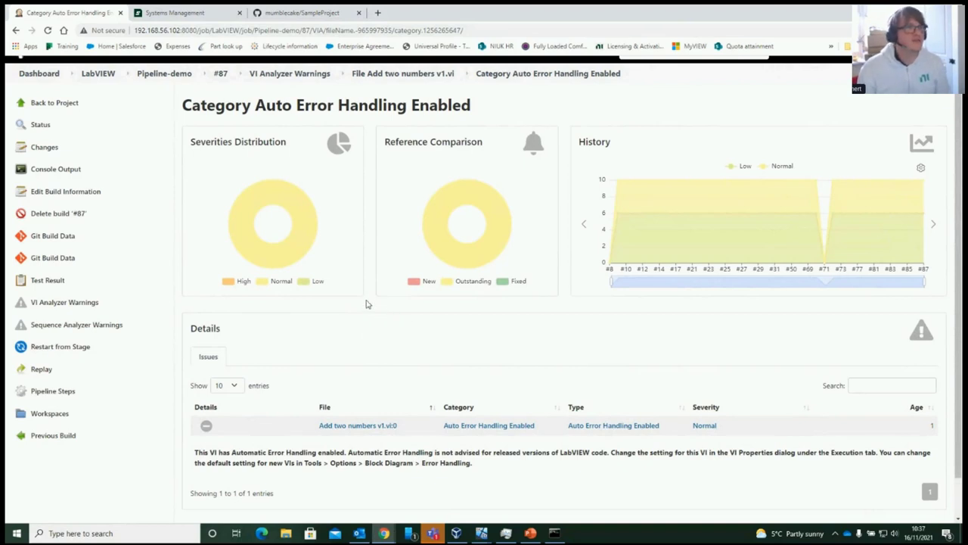
mouse_move(298, 217)
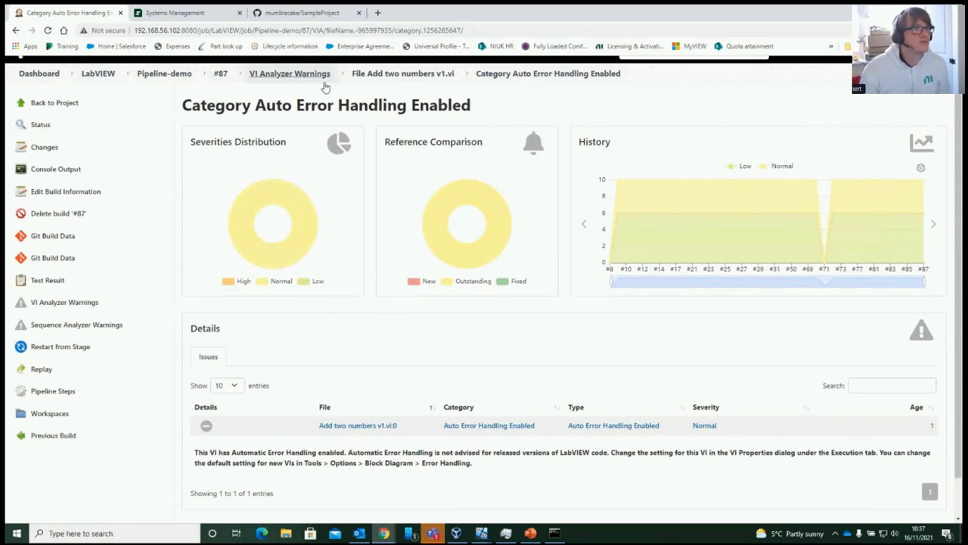
left_click(158, 79)
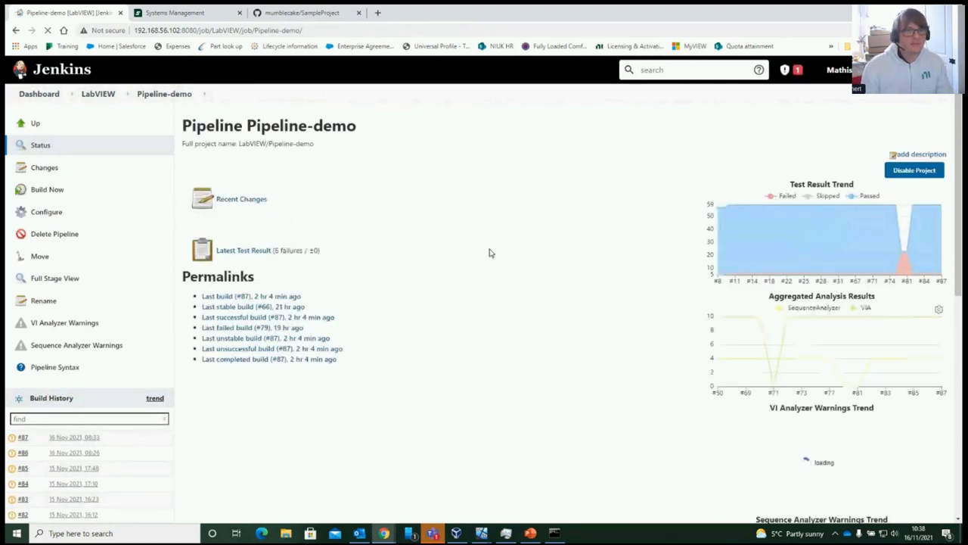
Run Pipeline-demo build #88 and check its Stage View, failing from Requirements Analysis onward
left_click(47, 193)
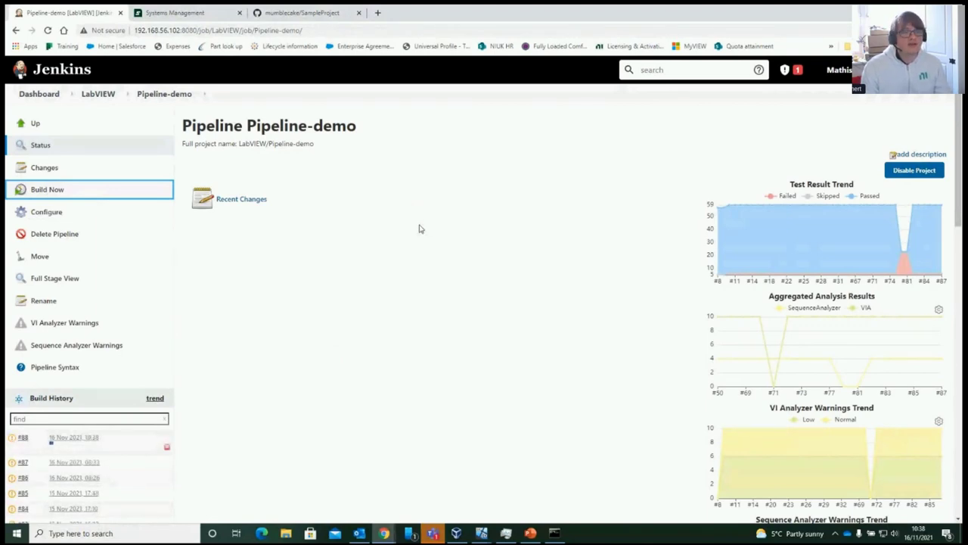
scroll(420, 235, "down", 5)
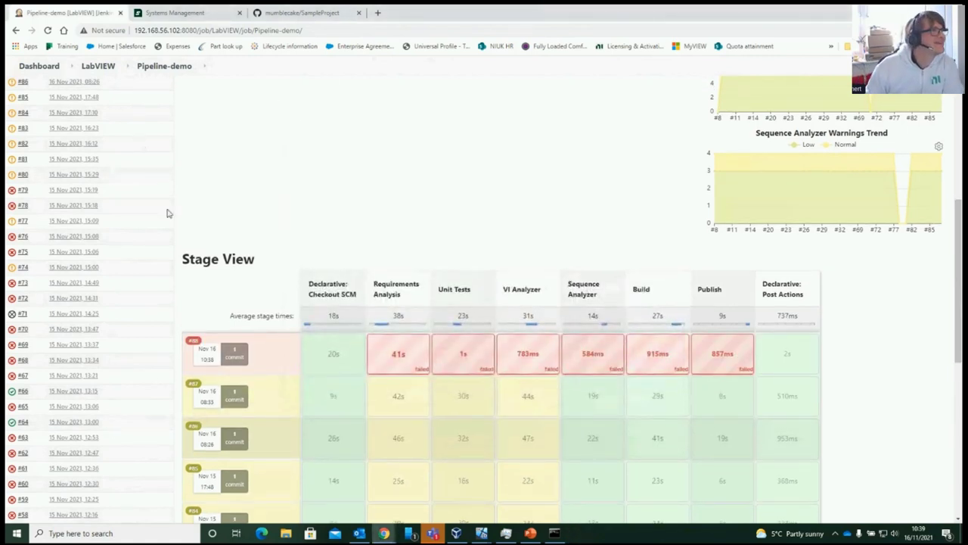
scroll(21, 283, "up", 3)
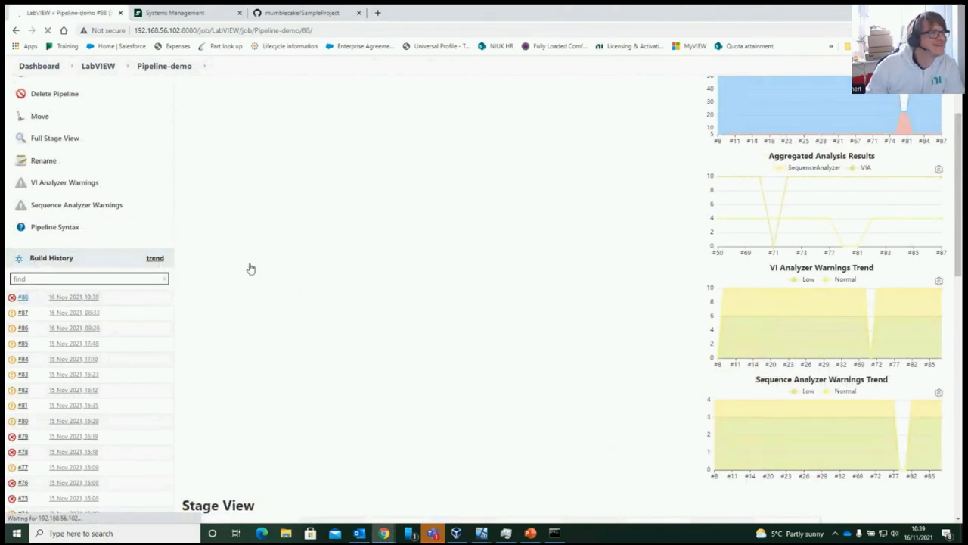
Read build #88's console errors (LabVIEW CLI -350000, failed cleanup), then return to Pipeline-demo
left_click(68, 191)
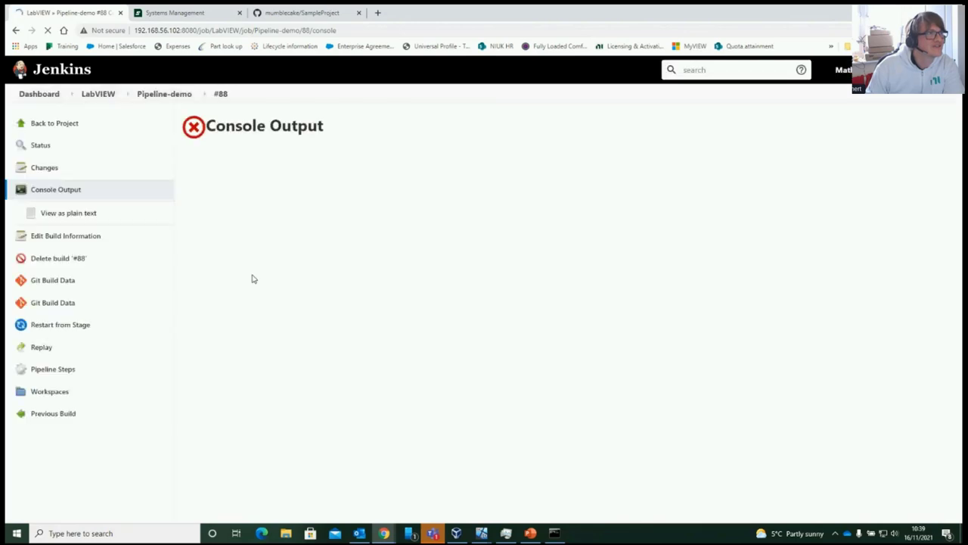
scroll(294, 289, "down", 15)
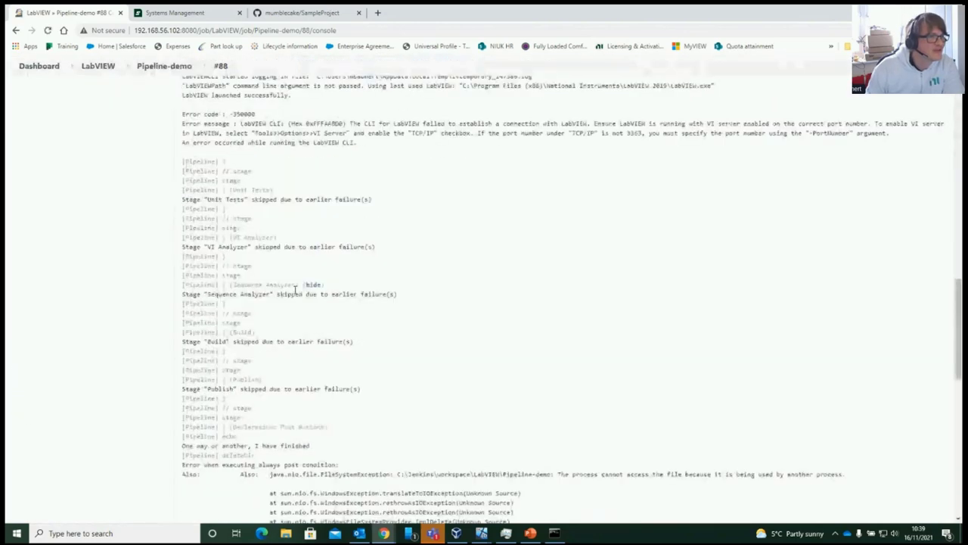
scroll(295, 289, "down", 5)
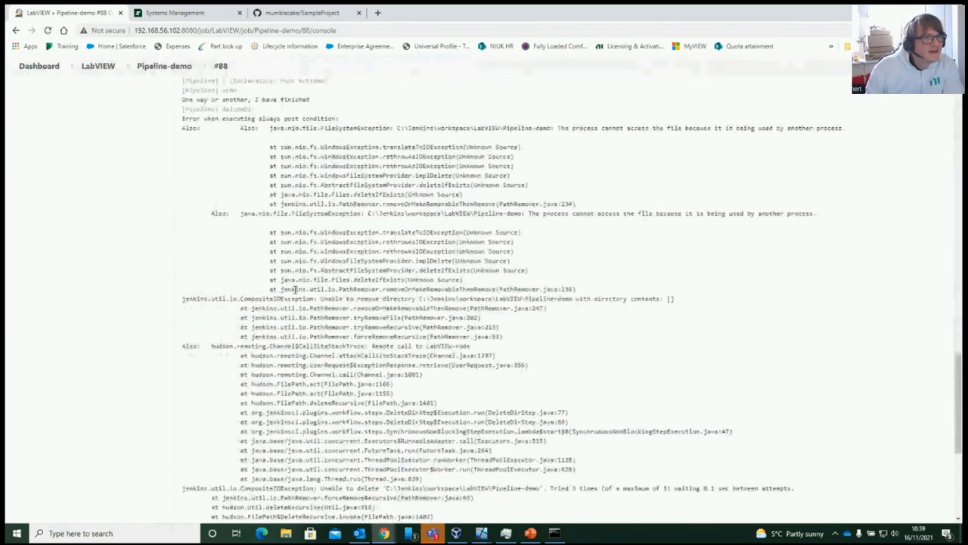
scroll(295, 291, "up", 1)
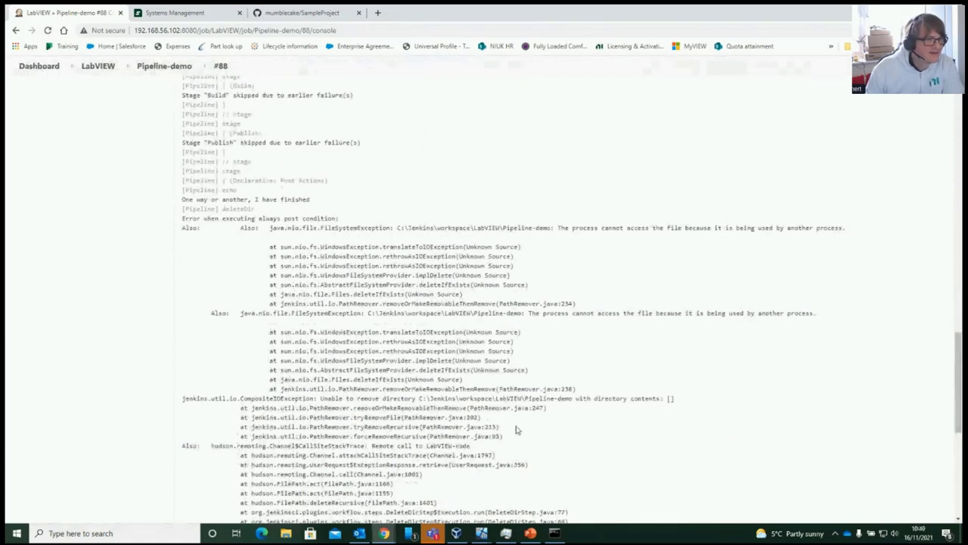
scroll(450, 288, "up", 4)
scroll(450, 287, "up", 10)
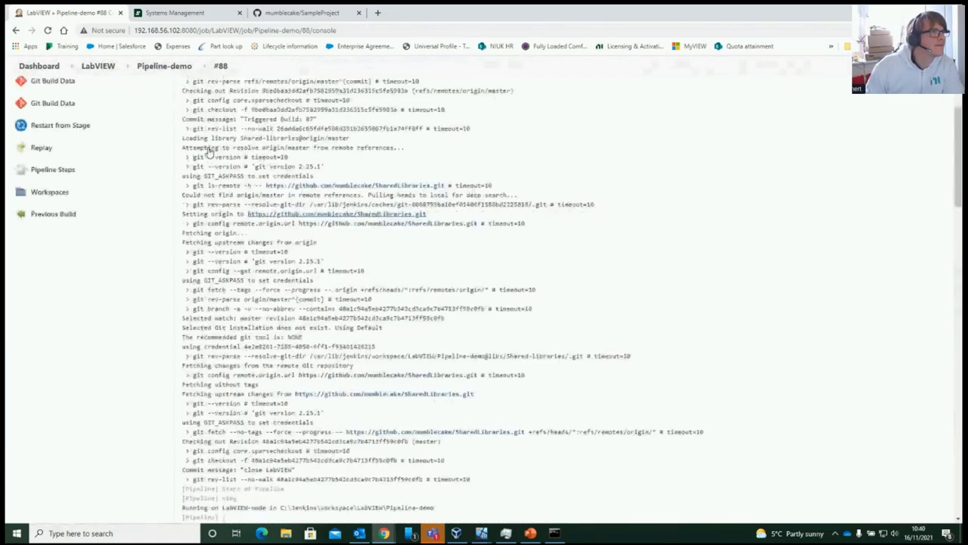
scroll(210, 152, "up", 3)
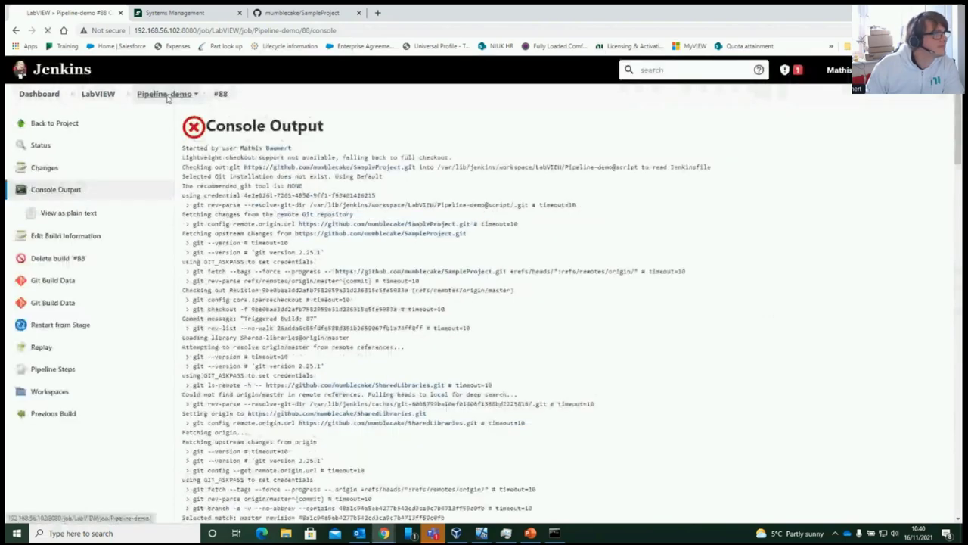
left_click(168, 98)
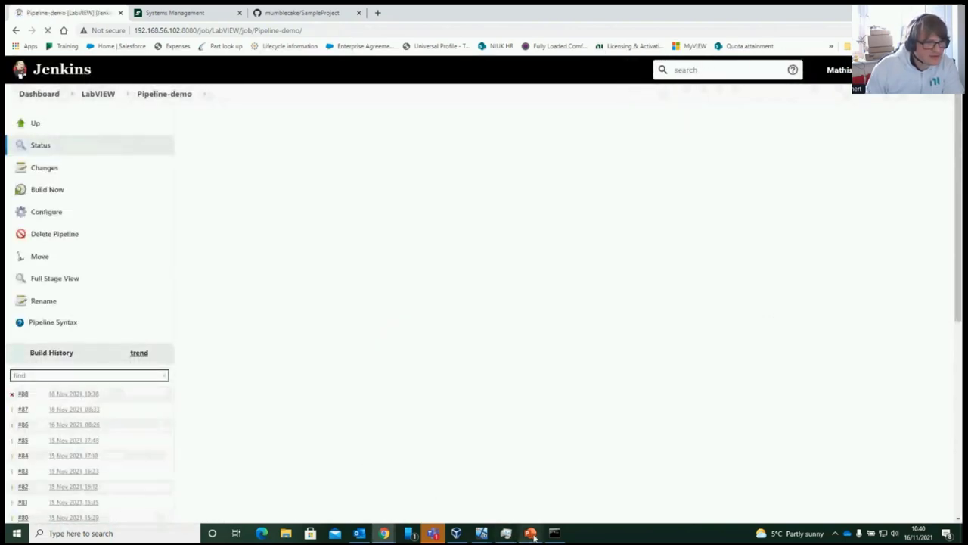
Start Pipeline-demo build #89 and bring up File Explorer beside the job page
left_click(54, 191)
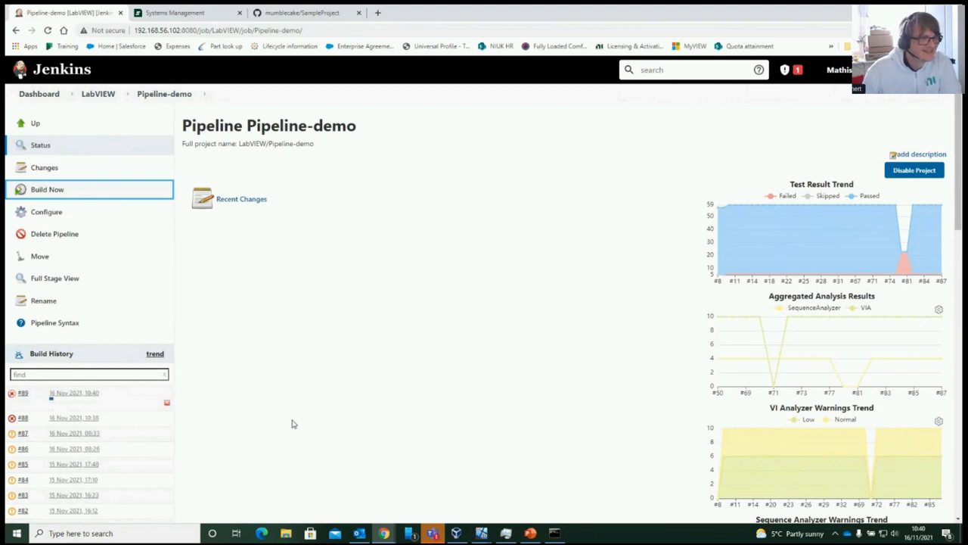
left_click(286, 533)
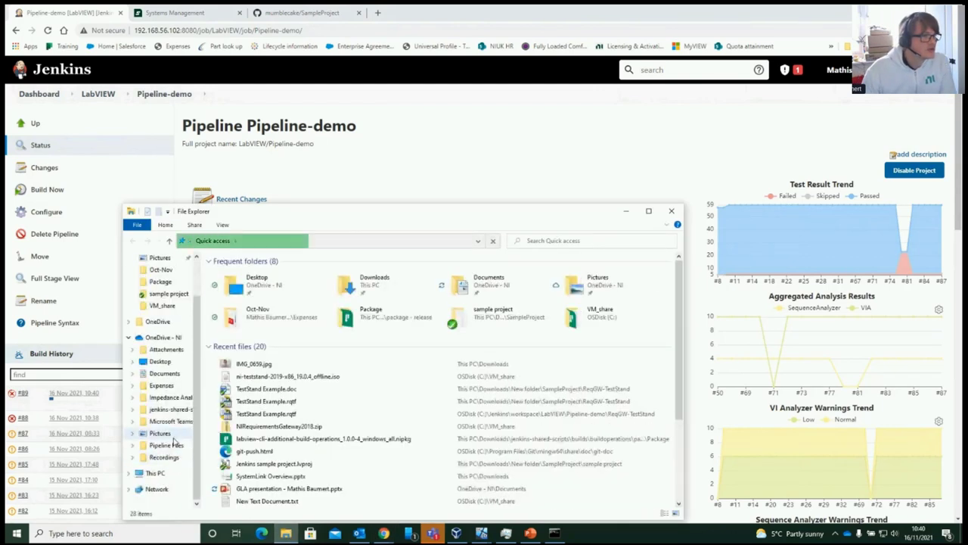
Browse to C:\Jenkins\workspace\LabVIEW\Pipeline-demo and move the Explorer window to the right
left_click(156, 473)
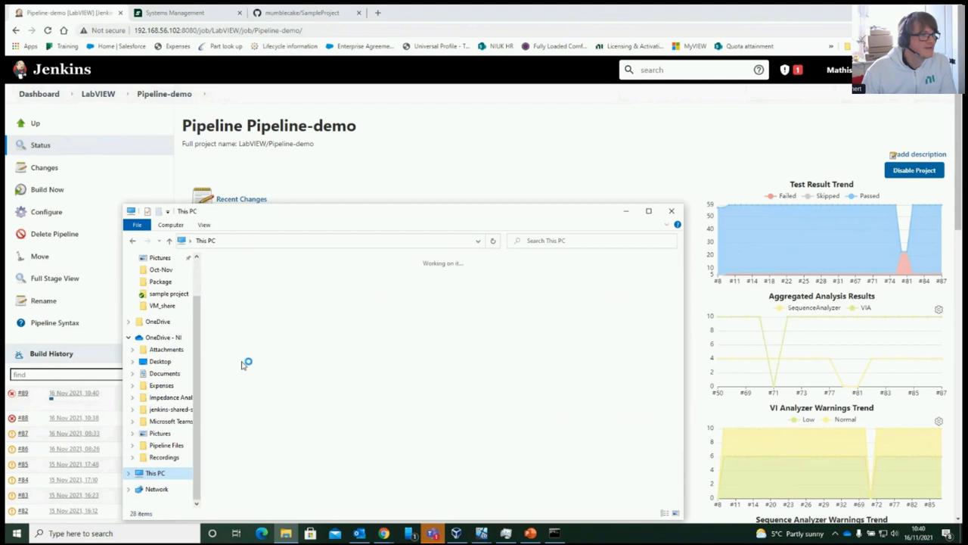
left_click(259, 387)
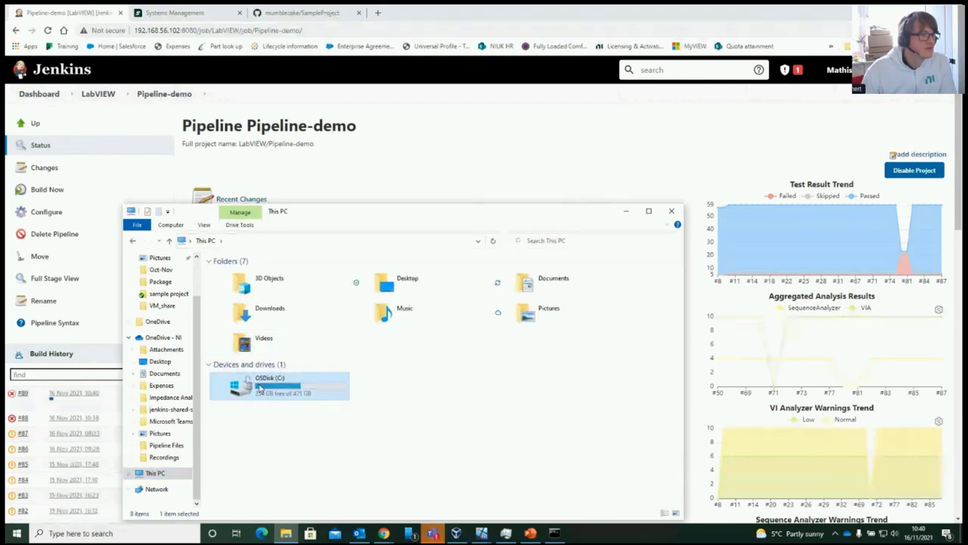
double_click(259, 387)
double_click(251, 324)
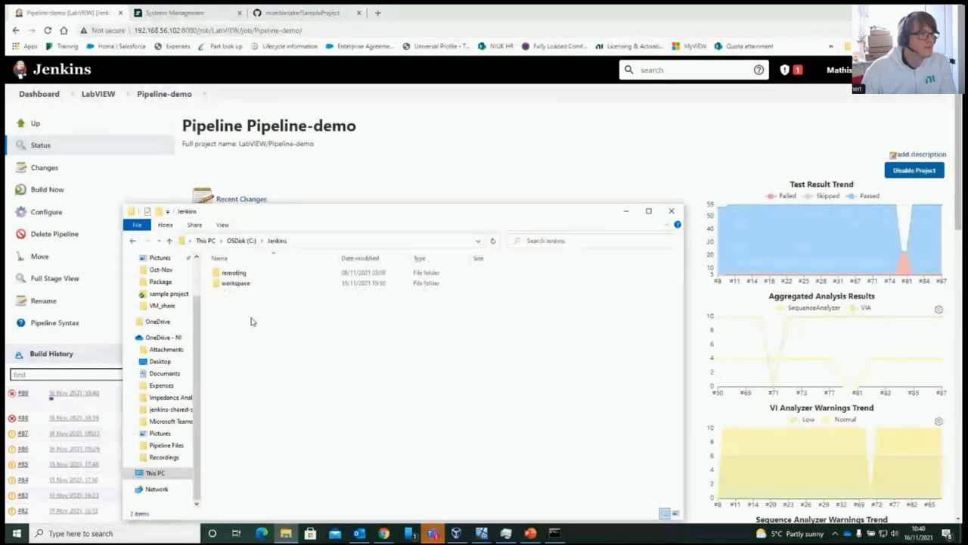
left_click(250, 285)
double_click(250, 285)
double_click(250, 275)
double_click(249, 277)
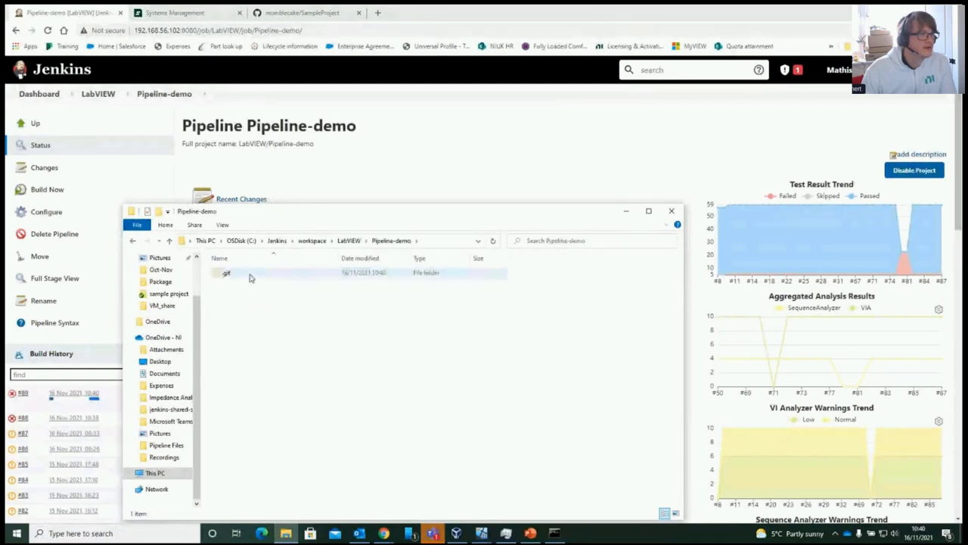
left_click_drag(309, 214, 538, 145)
Show build #89 starting in the Jenkins Stage View, then bring the workspace folder back
left_click(337, 315)
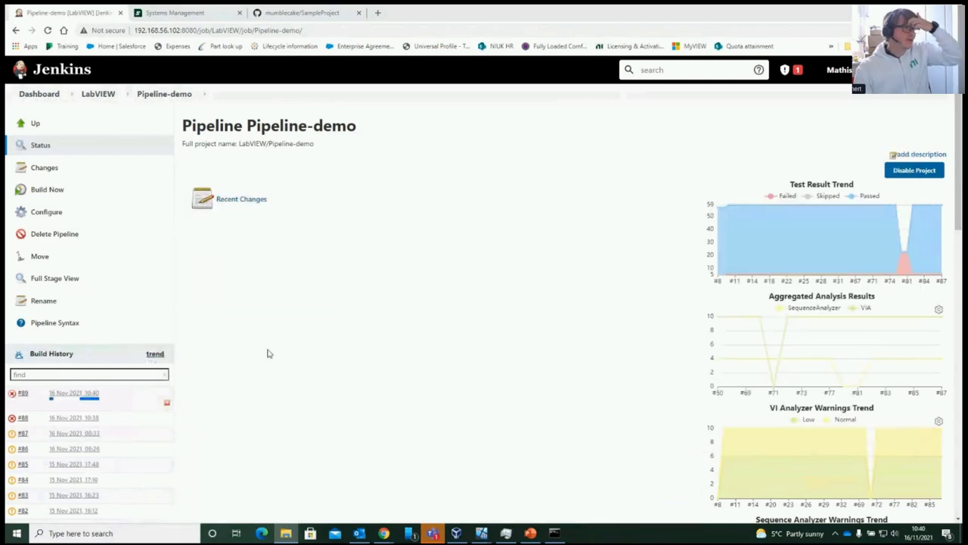
scroll(268, 356, "down", 5)
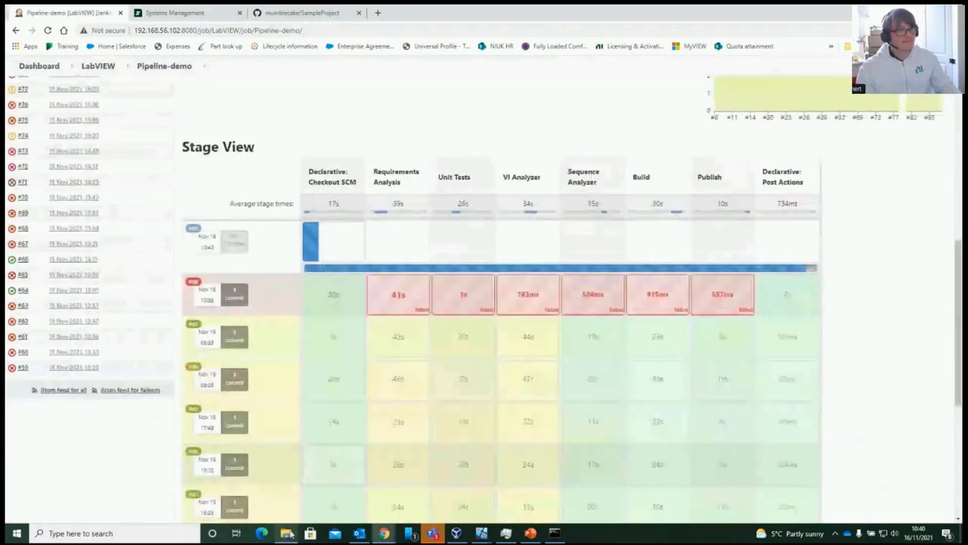
left_click(285, 533)
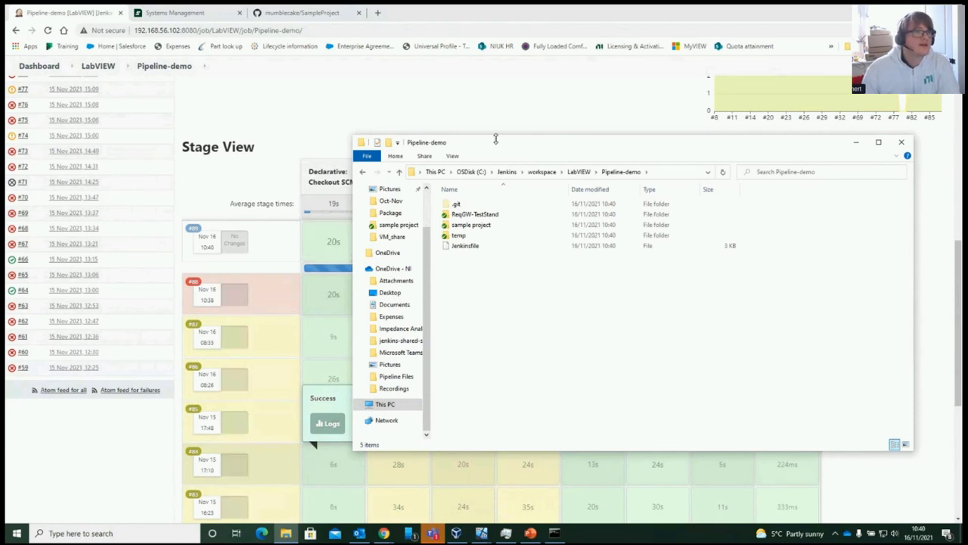
Move the workspace folder off the stage headers and switch to the Systems Management page
left_click_drag(497, 145, 591, 196)
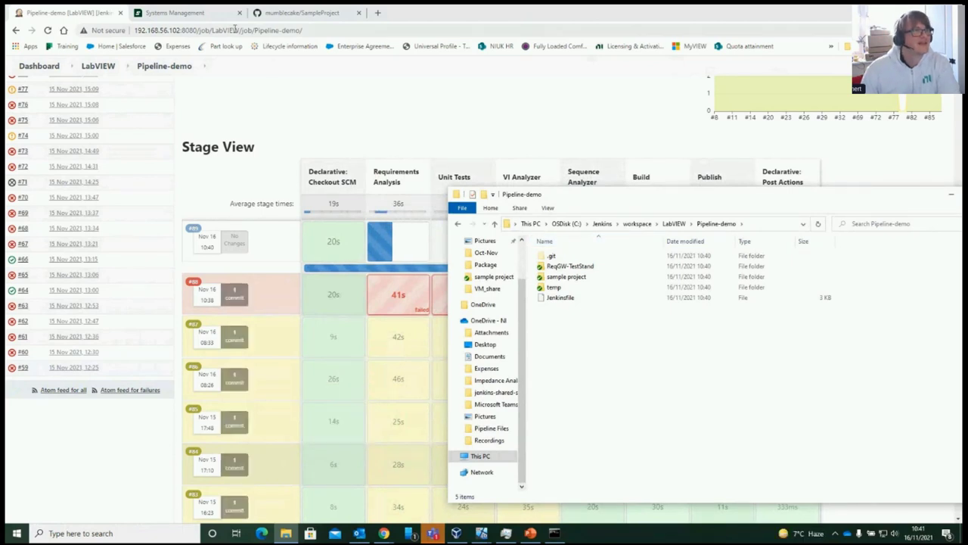
left_click(211, 15)
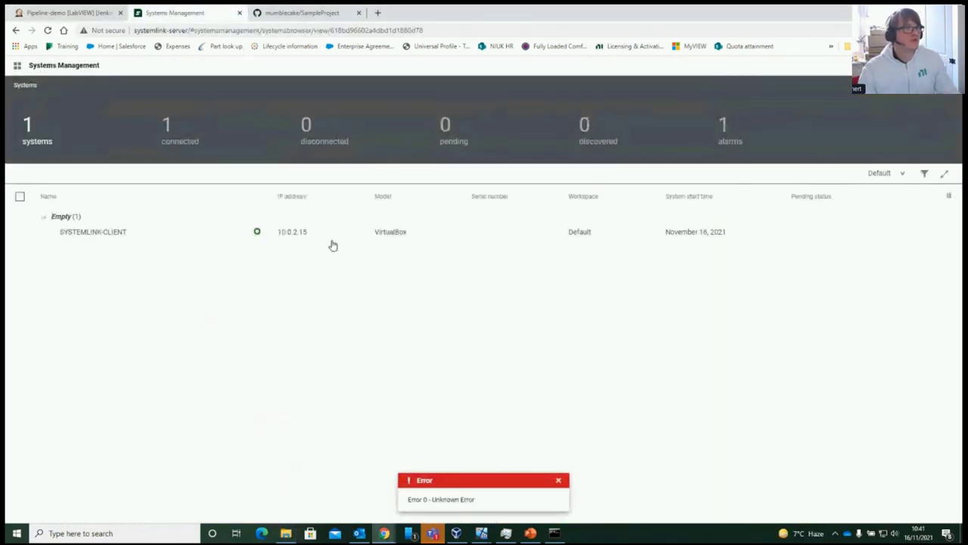
Reload Systems Management, then check Pipeline-demo, where build #89 failed from Requirements Analysis
left_click(48, 31)
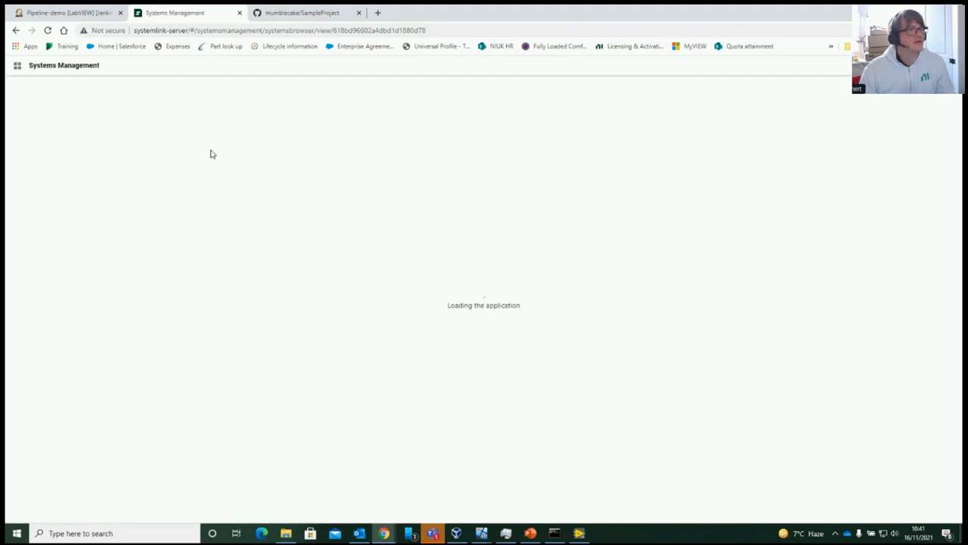
left_click(66, 11)
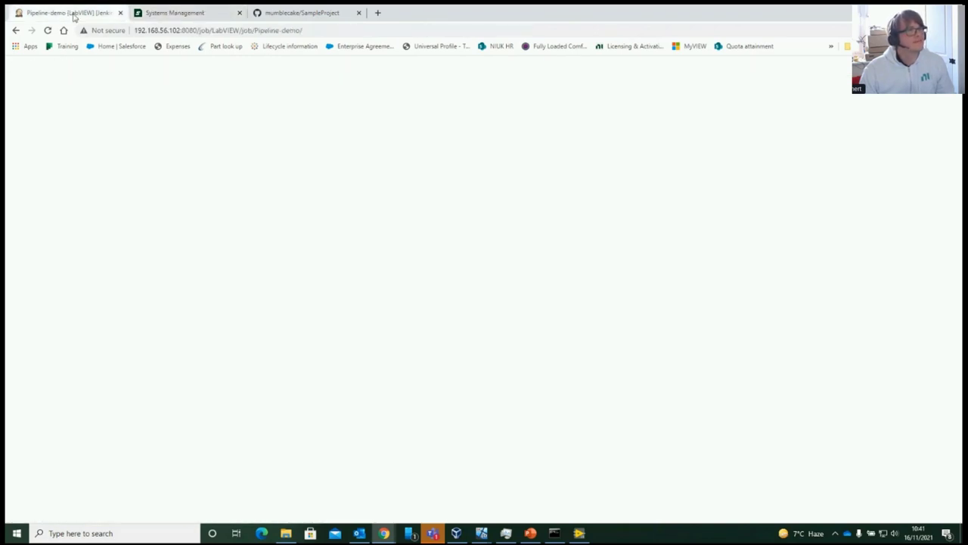
mouse_move(395, 242)
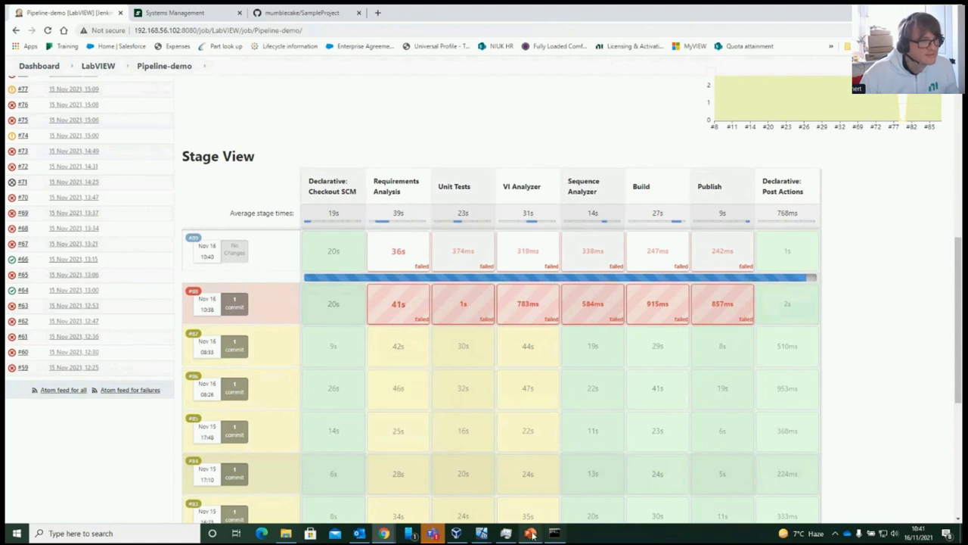
Launch NI Requirements Gateway 2018 through a Windows search for 'ni require'
left_click(150, 538)
type("ni")
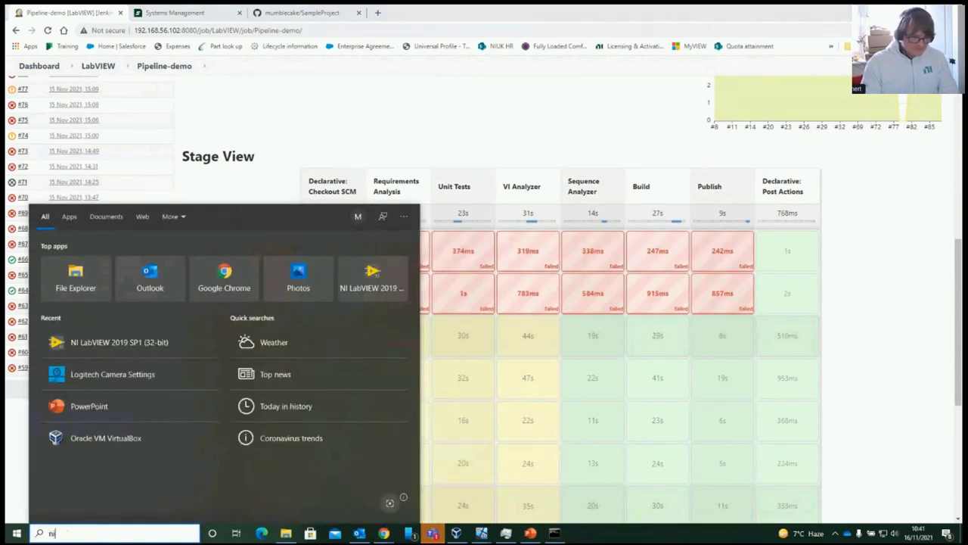
type(" require")
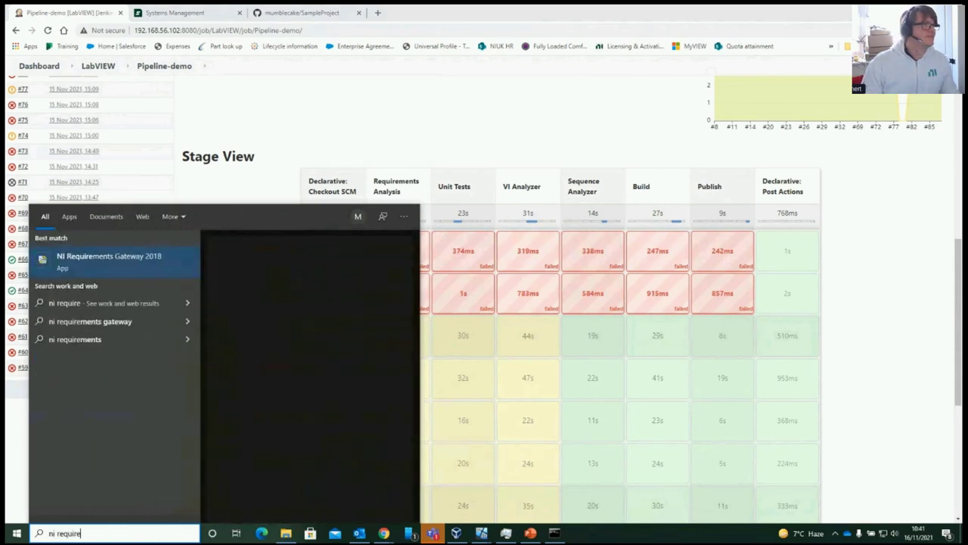
key("Return")
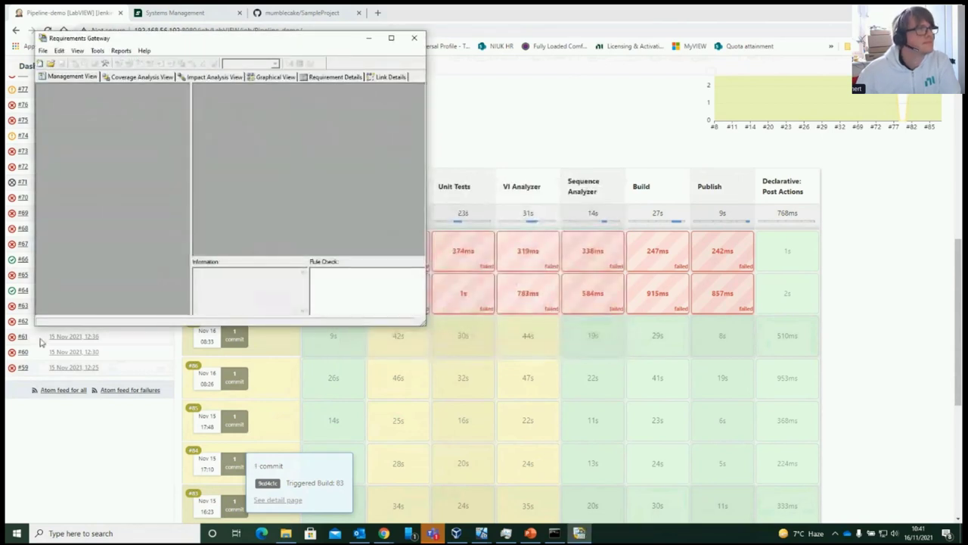
Close Requirements Gateway, open Task Manager, and return to the Systems Management systems list
left_click(414, 40)
right_click(601, 532)
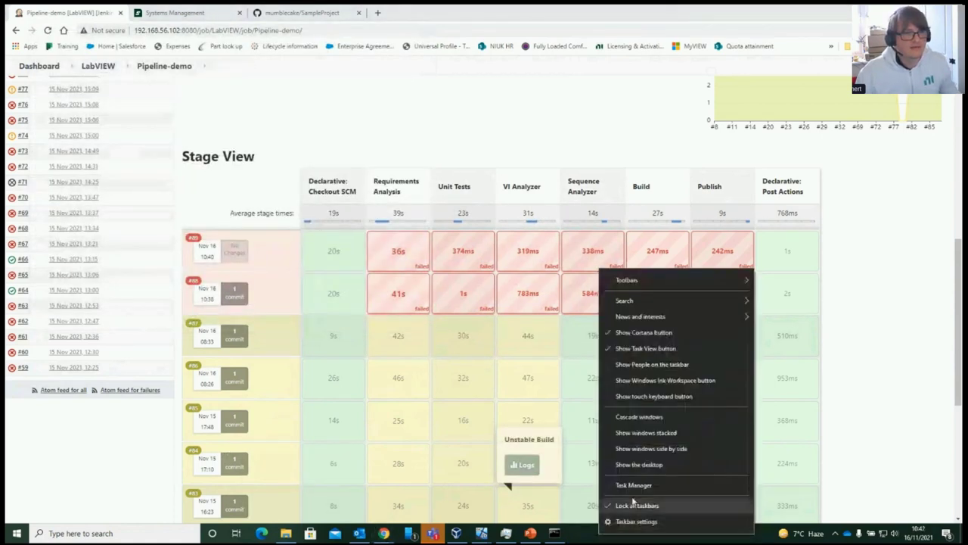
left_click(634, 486)
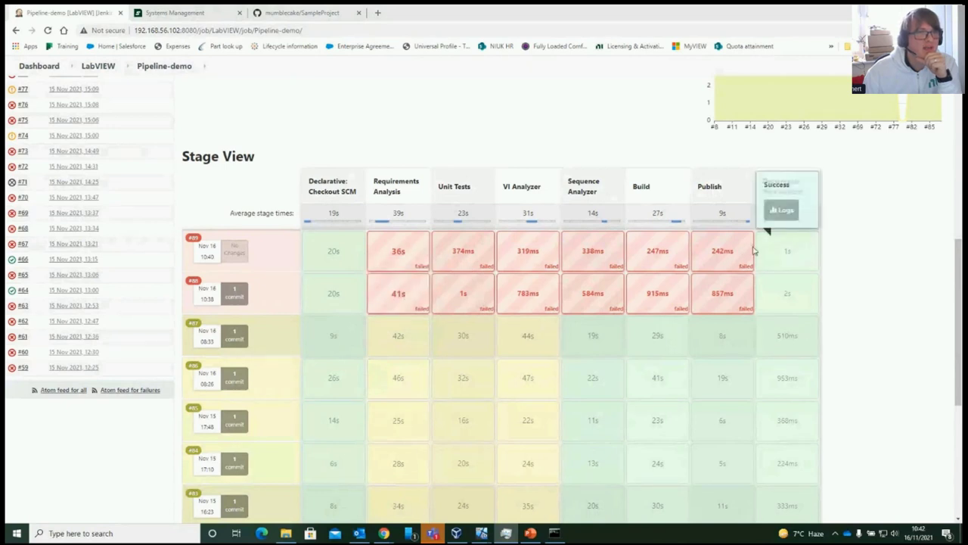
left_click(189, 12)
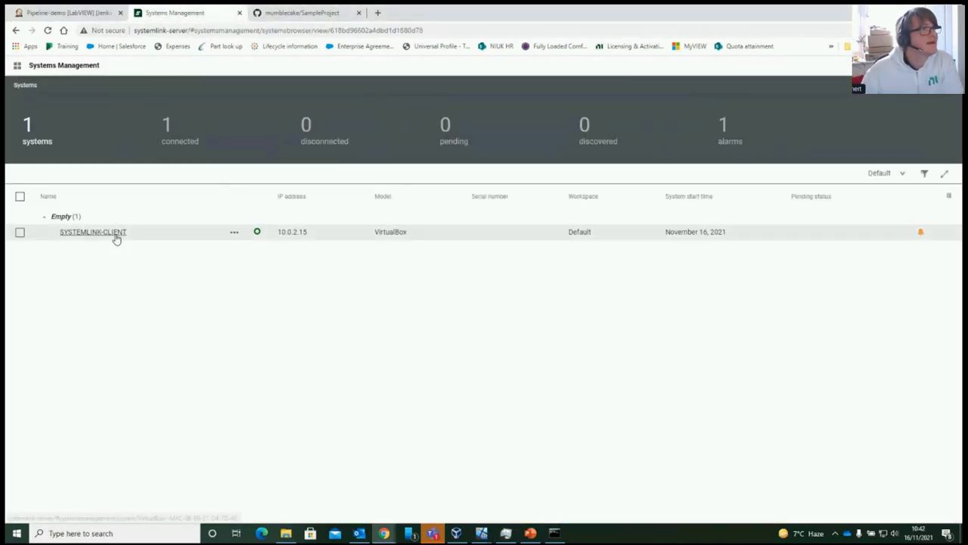
Check the Client VM window, which is still at its lock screen
left_click(17, 67)
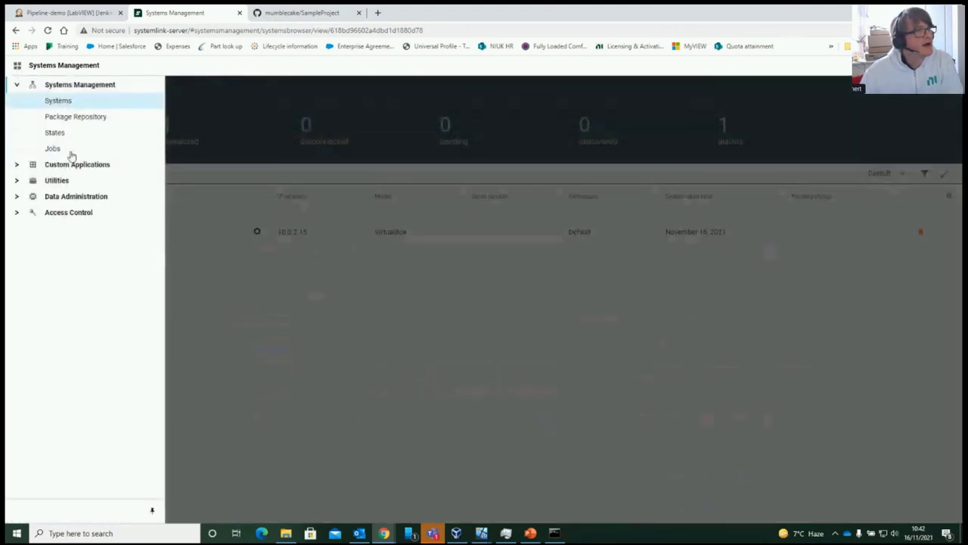
left_click(303, 299)
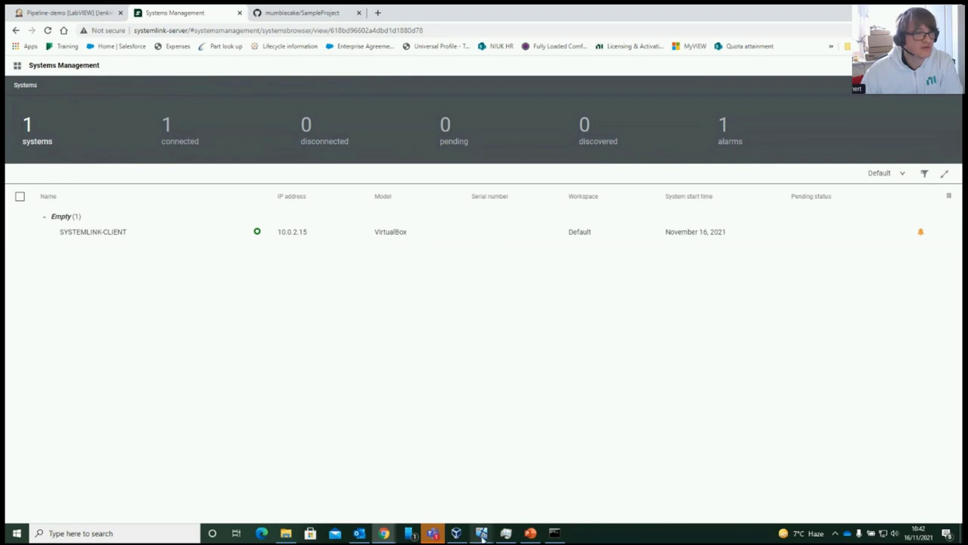
mouse_move(482, 535)
left_click(596, 496)
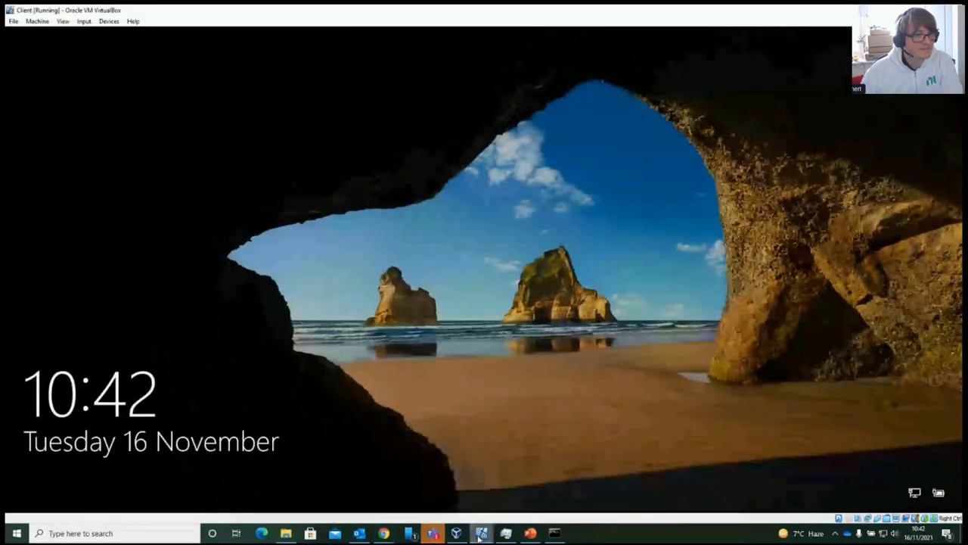
Return to Systems Management in Chrome and bring up the list of SystemLink pages
mouse_move(385, 533)
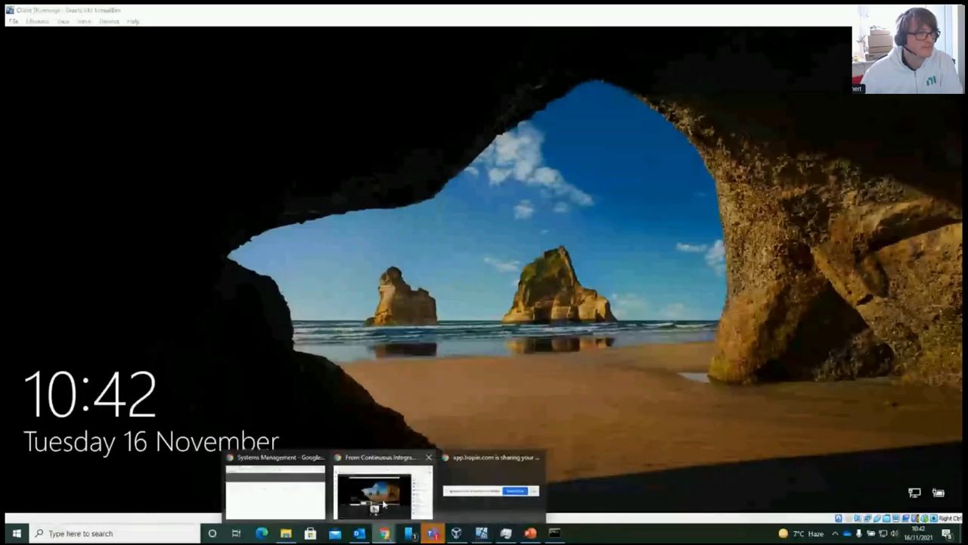
left_click(296, 486)
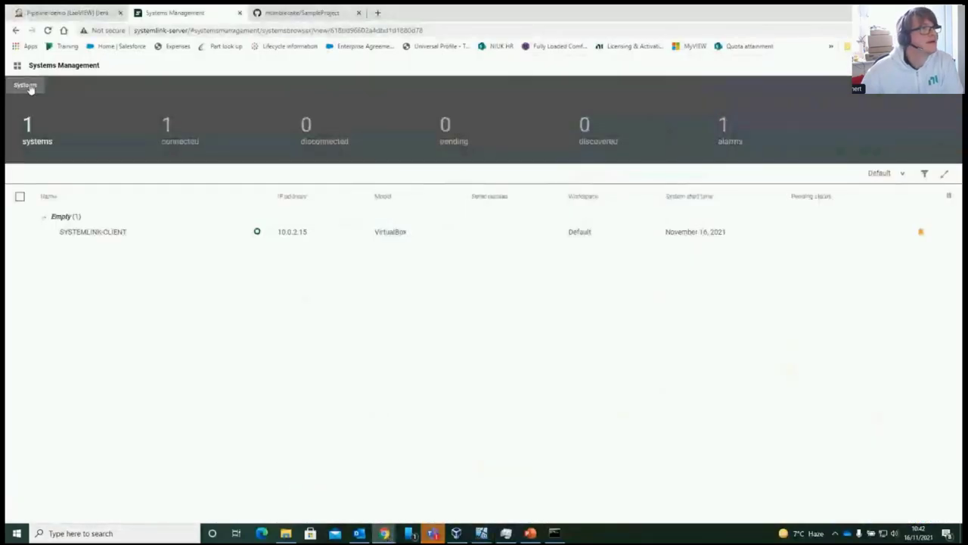
left_click(17, 67)
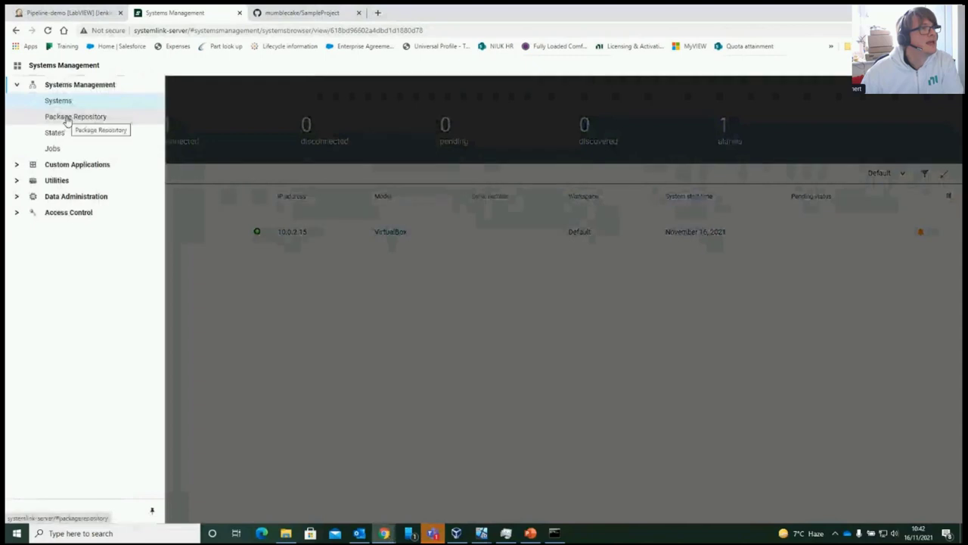
Review the CD-demo feed's 15 jenkins-sample-project packages, versions 1.0.0-2 through 1.0.0-18
left_click(65, 117)
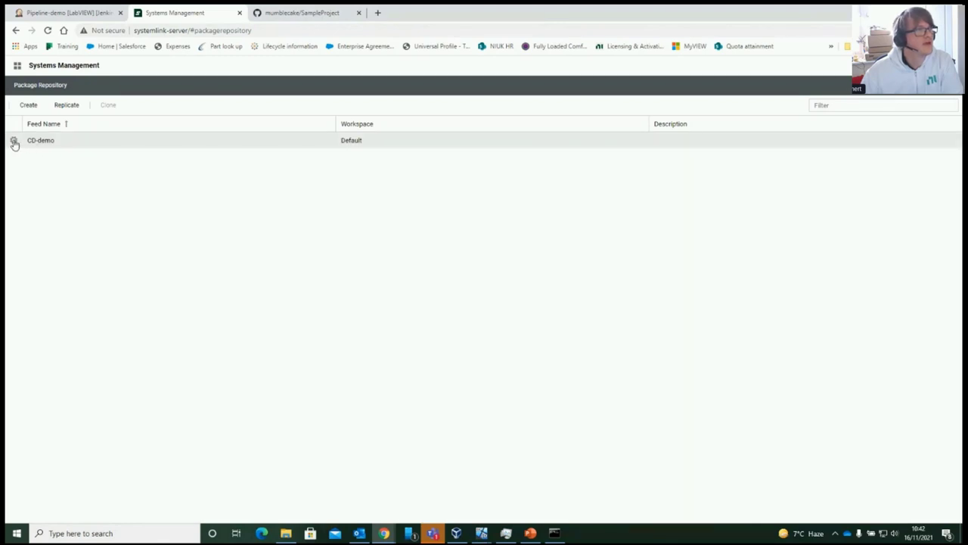
left_click(14, 144)
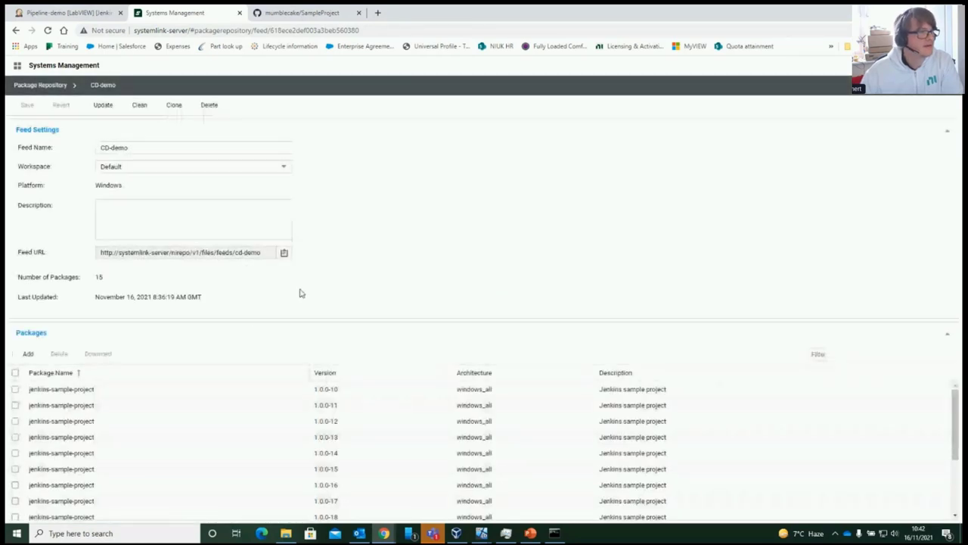
scroll(219, 437, "down", 2)
scroll(197, 428, "down", 1)
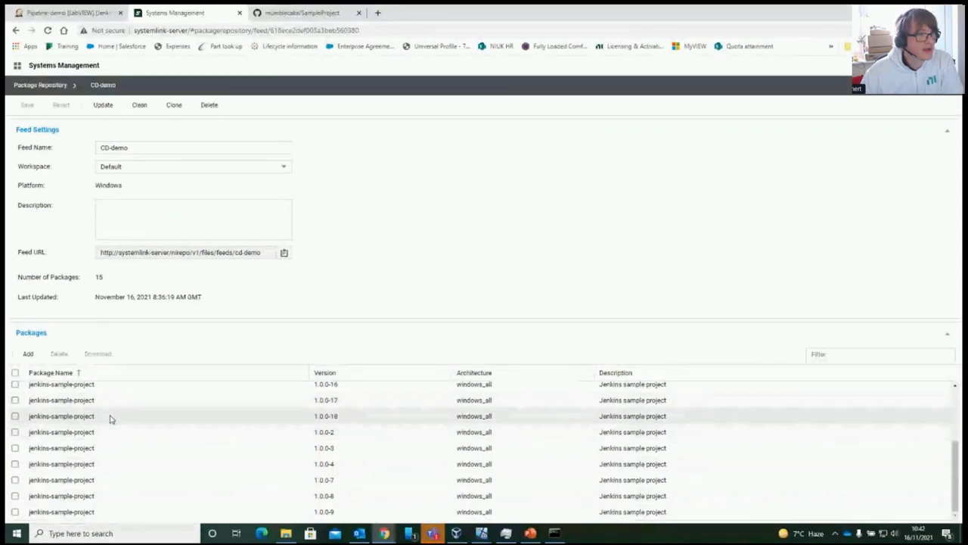
scroll(109, 417, "up", 3)
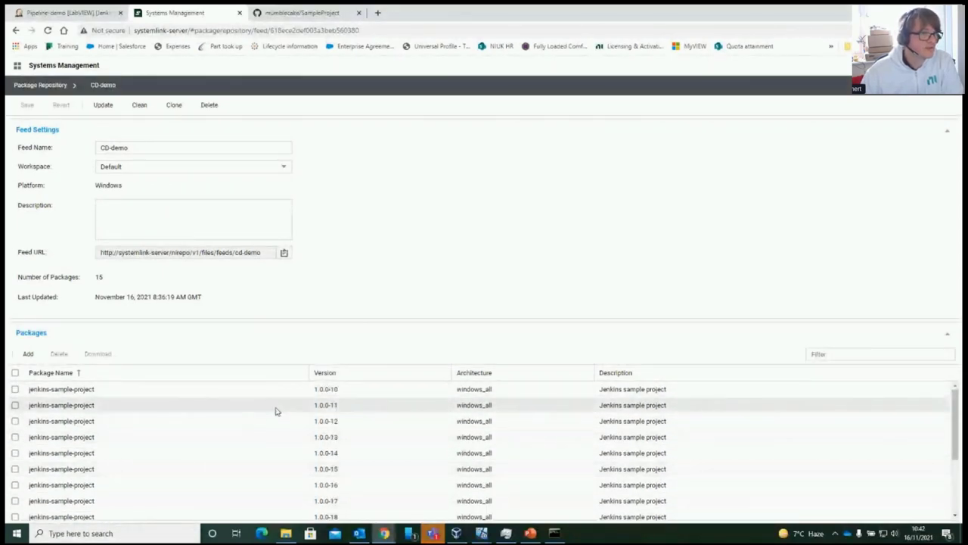
scroll(288, 424, "down", 1)
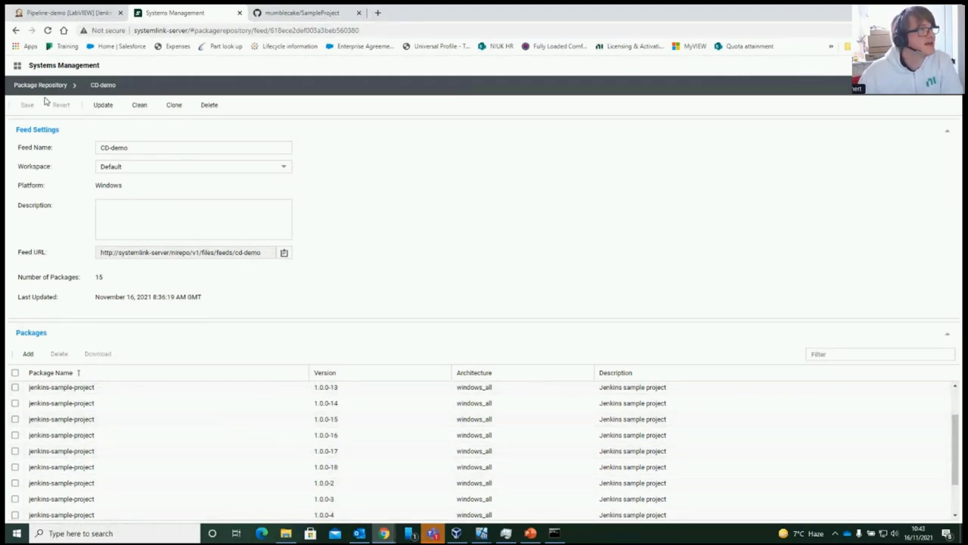
left_click(17, 66)
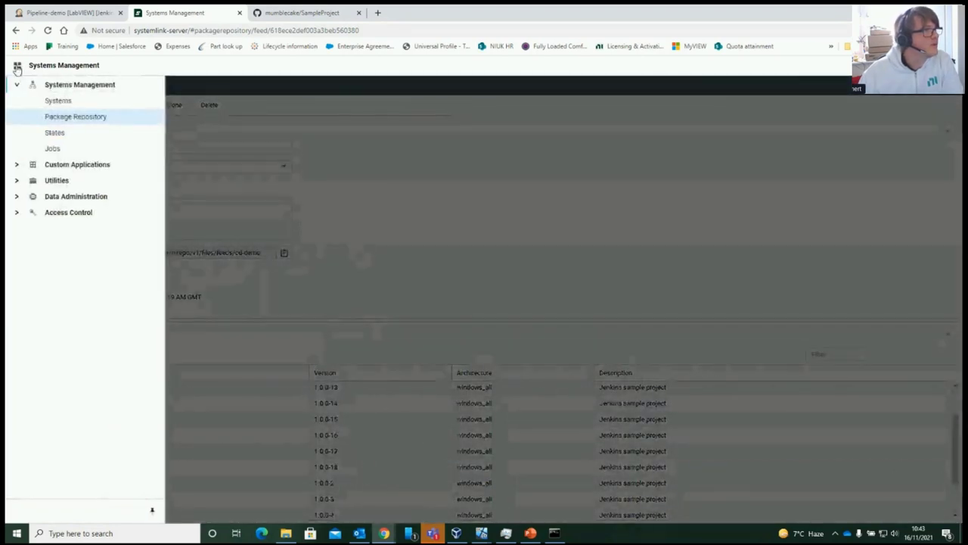
Show all of SYSTEMLINK-CLIENT's installed packages, with Products Only unchecked, then view its feeds
left_click(66, 102)
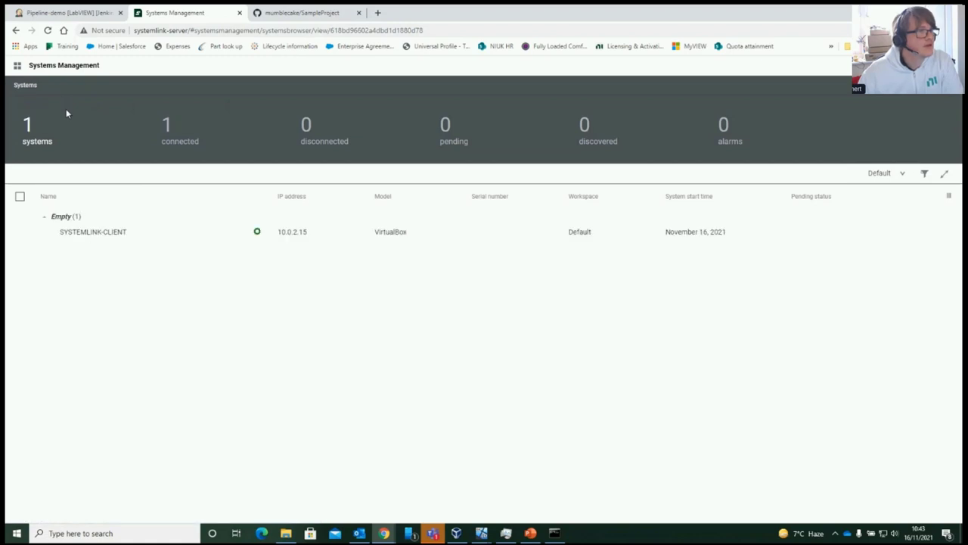
left_click(107, 235)
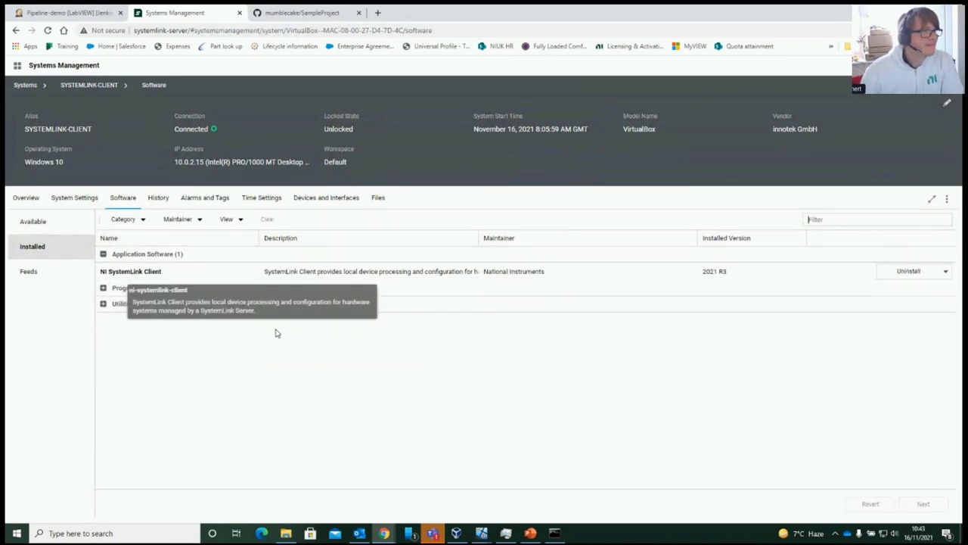
left_click(231, 219)
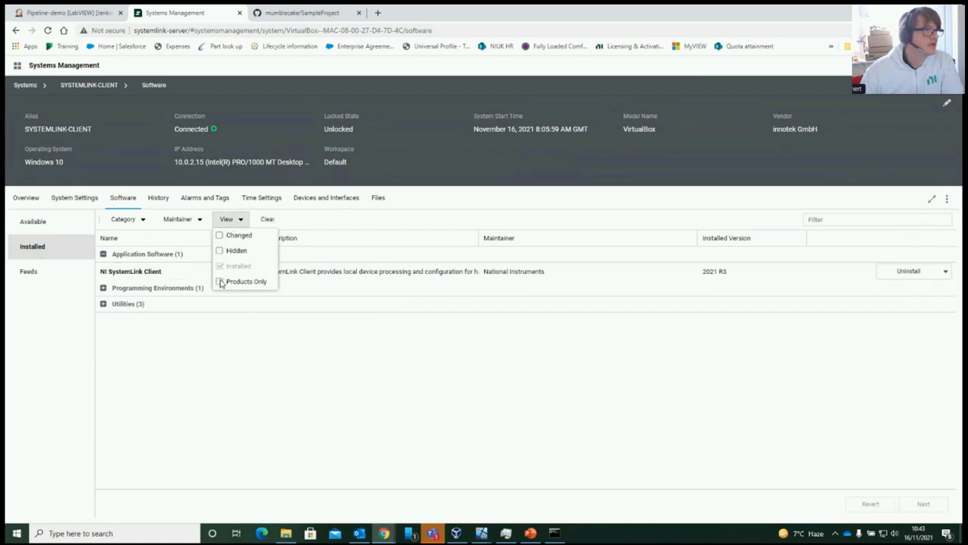
left_click(220, 282)
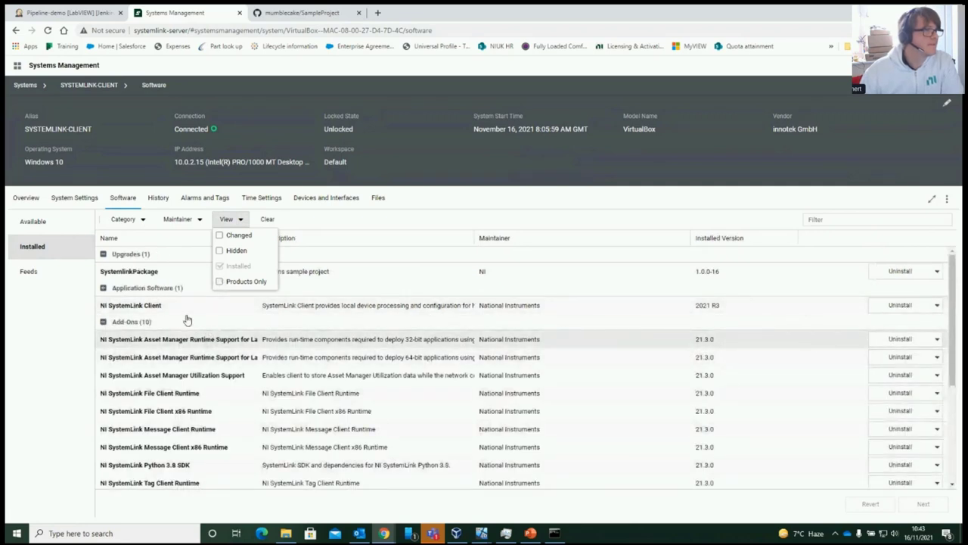
left_click(392, 227)
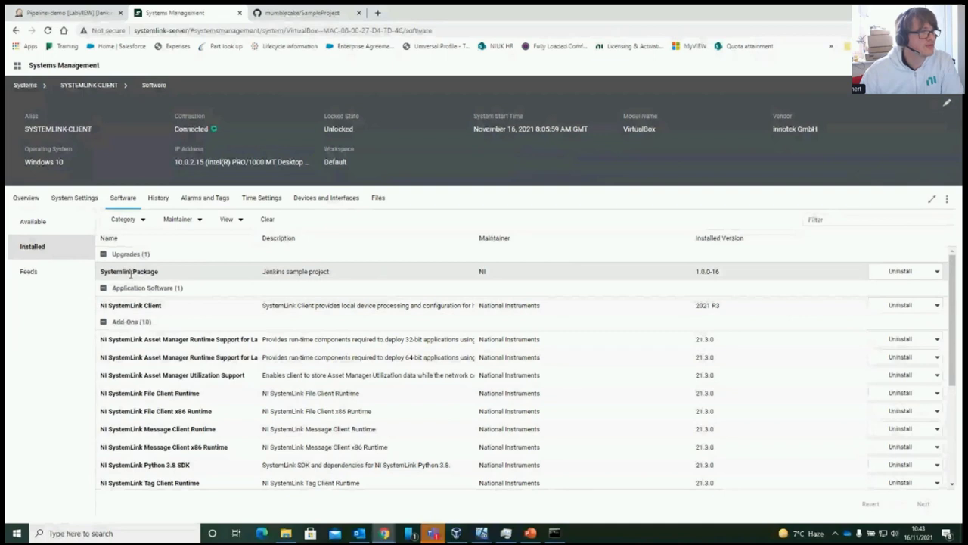
left_click(30, 277)
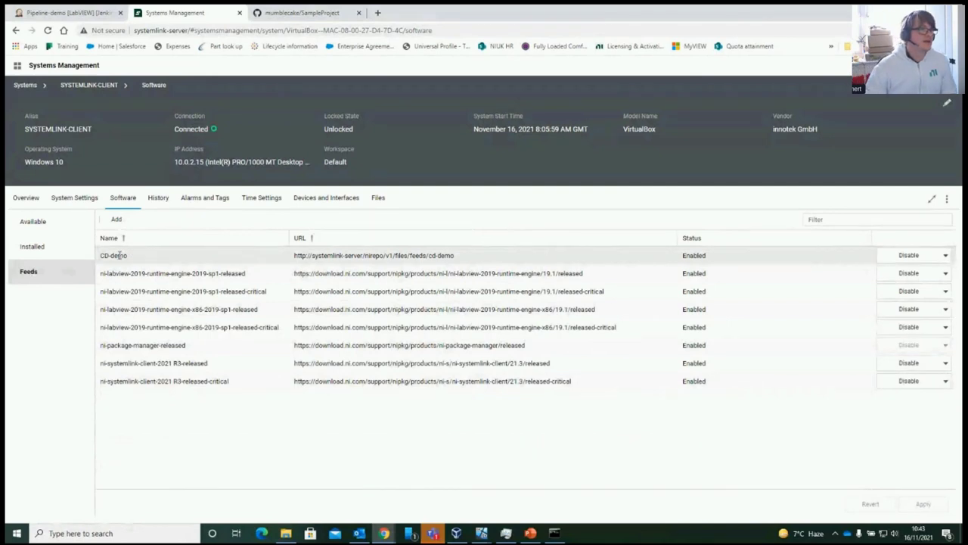
left_click(117, 220)
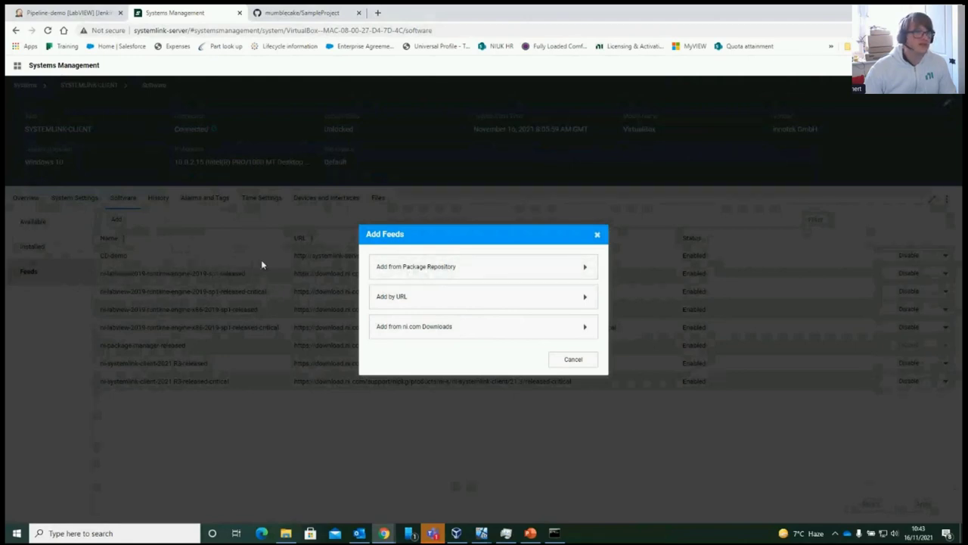
left_click(444, 327)
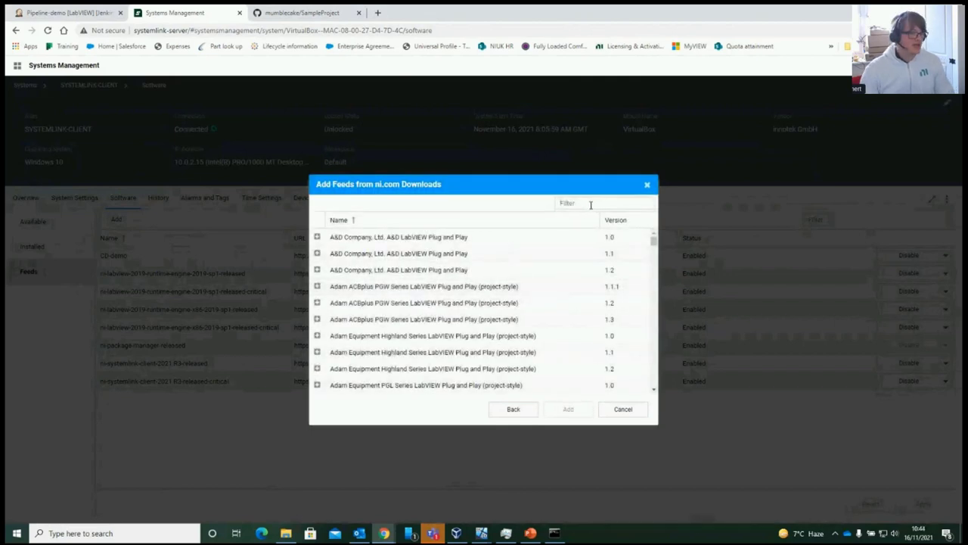
type("runt")
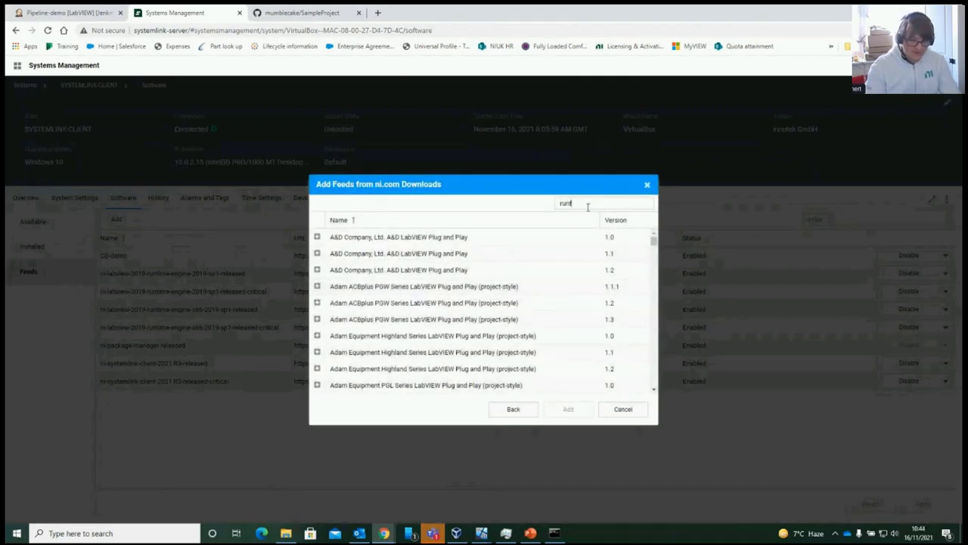
type("ime")
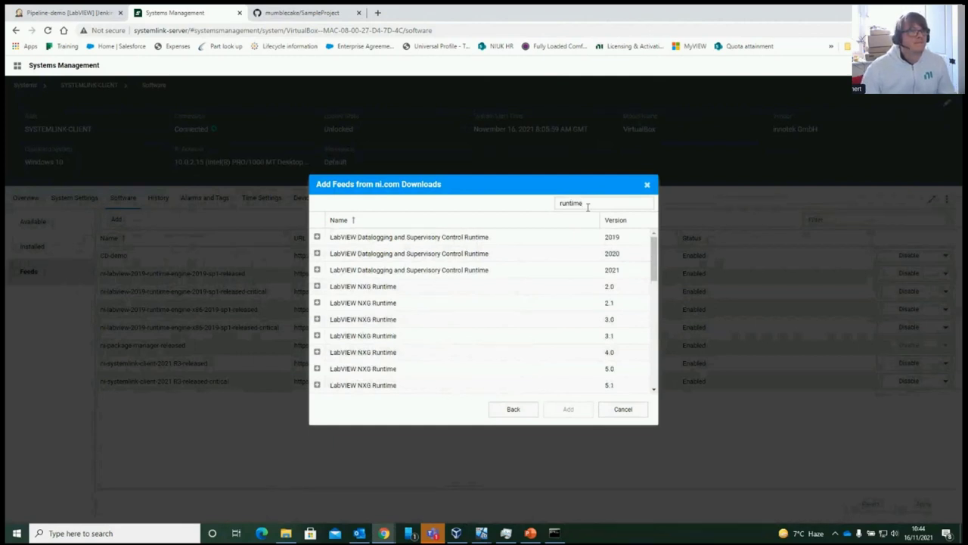
scroll(413, 317, "down", 3)
scroll(413, 313, "up", 2)
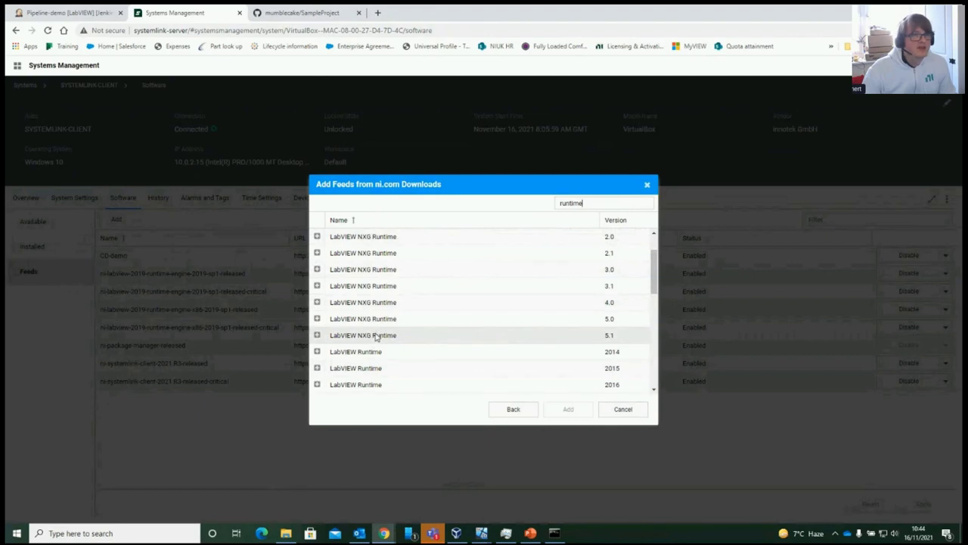
scroll(389, 331, "down", 3)
scroll(404, 321, "down", 1)
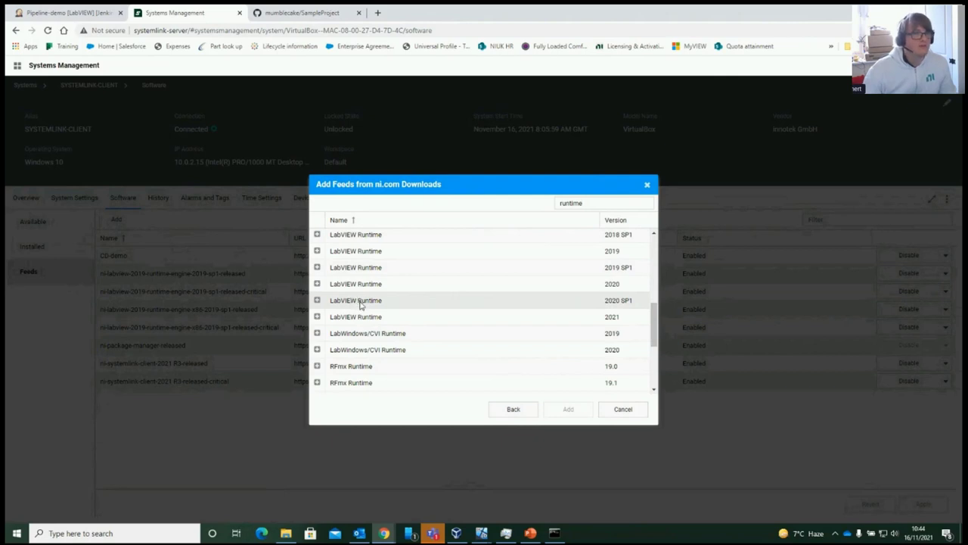
scroll(363, 295, "down", 1)
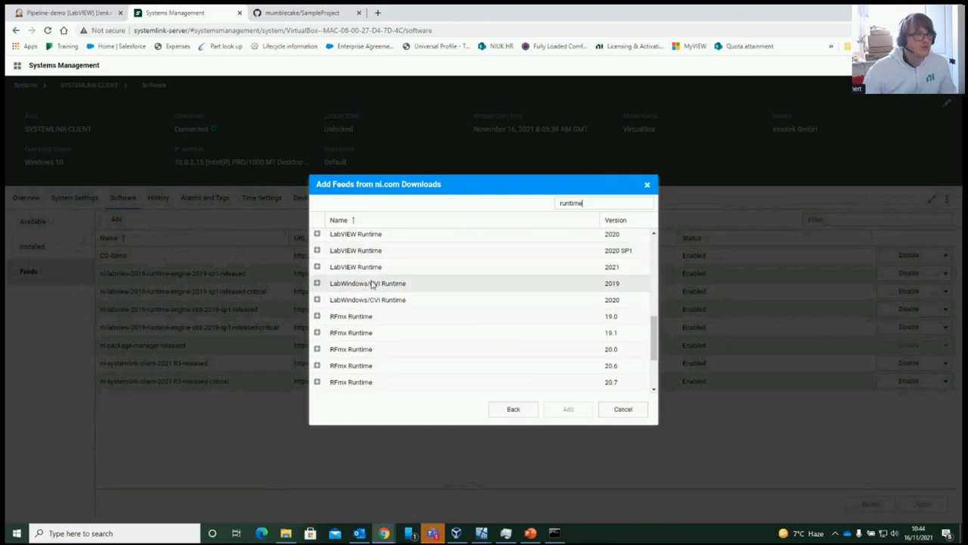
left_click(610, 416)
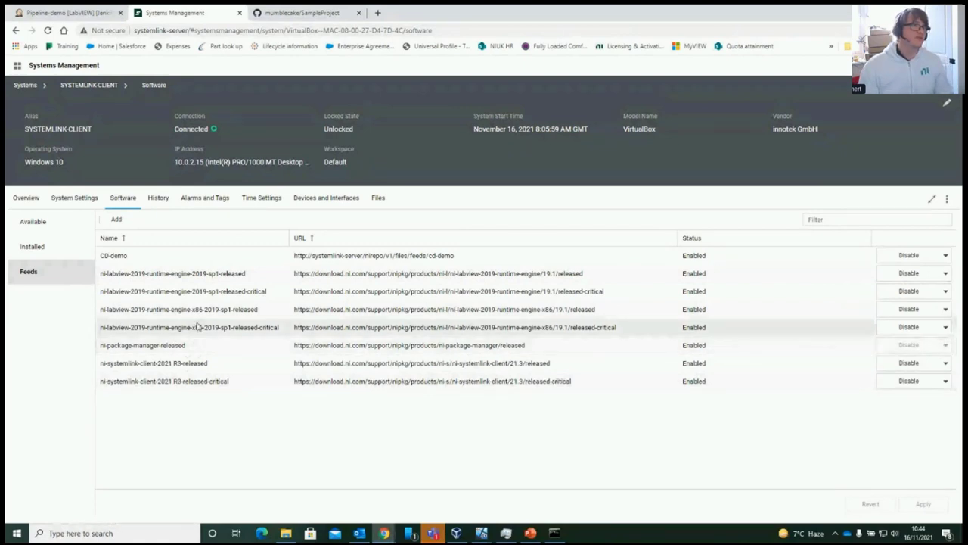
Mark SystemlinkPackage for upgrade from 1.0.0-16 to 1.0.0-18 and view the change summary
left_click(41, 222)
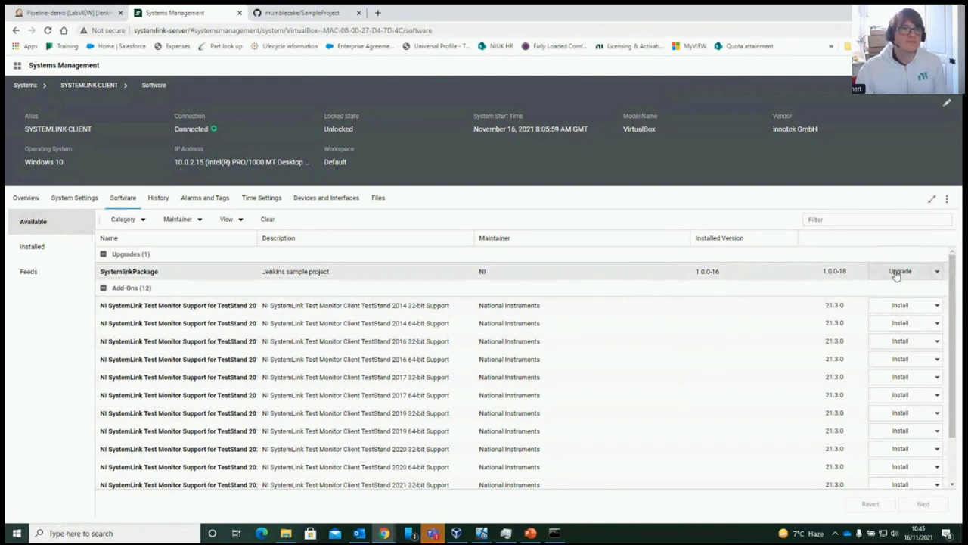
left_click(897, 272)
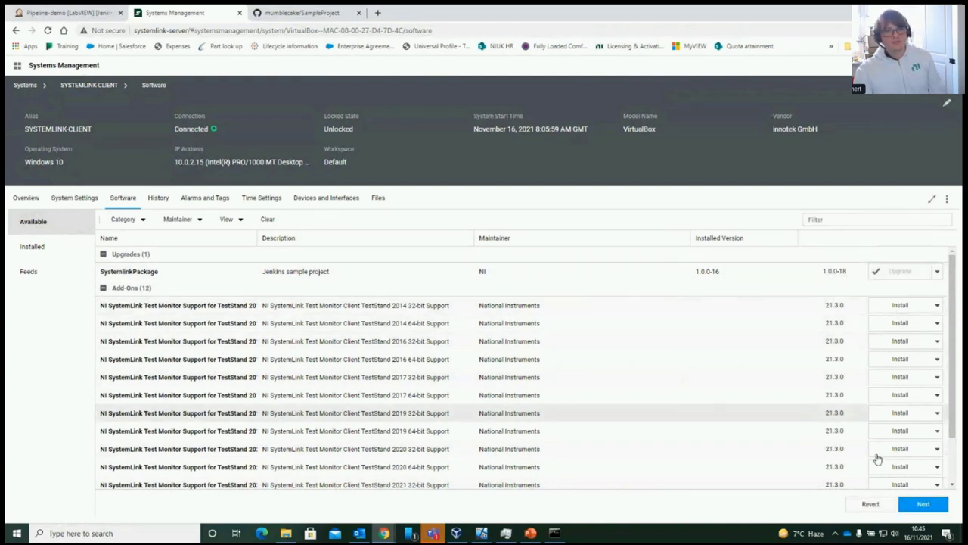
left_click(918, 506)
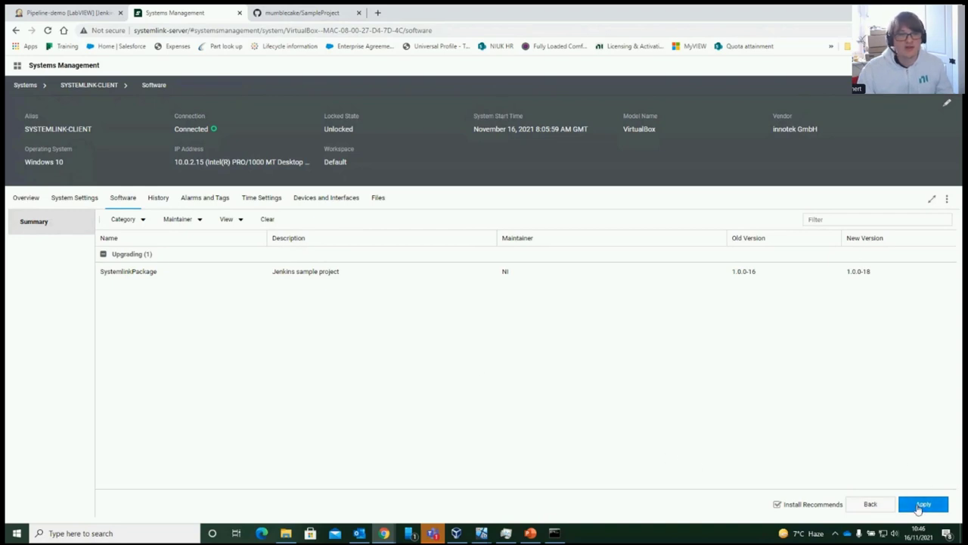
Apply the SystemlinkPackage upgrade with automatic restart, then return to Jenkins Pipeline-demo
left_click(918, 507)
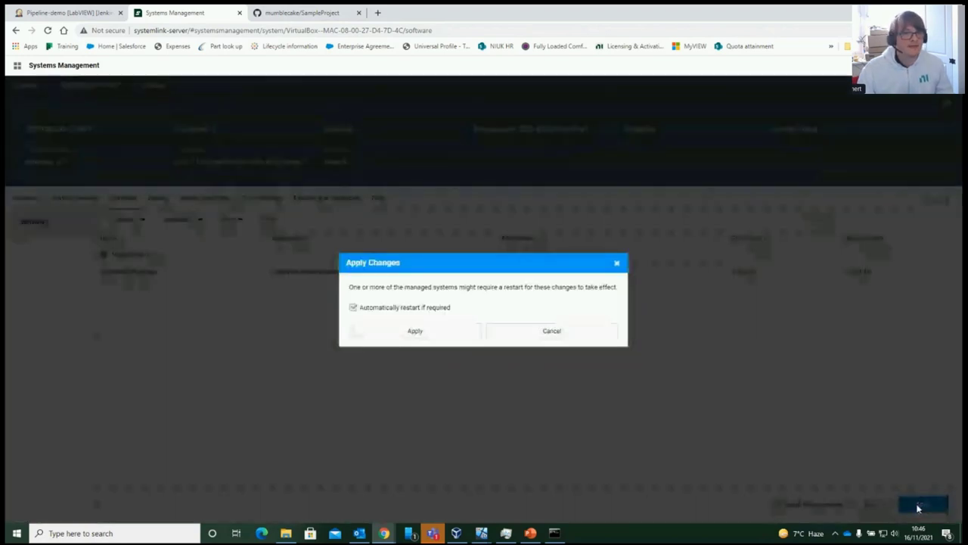
left_click(428, 333)
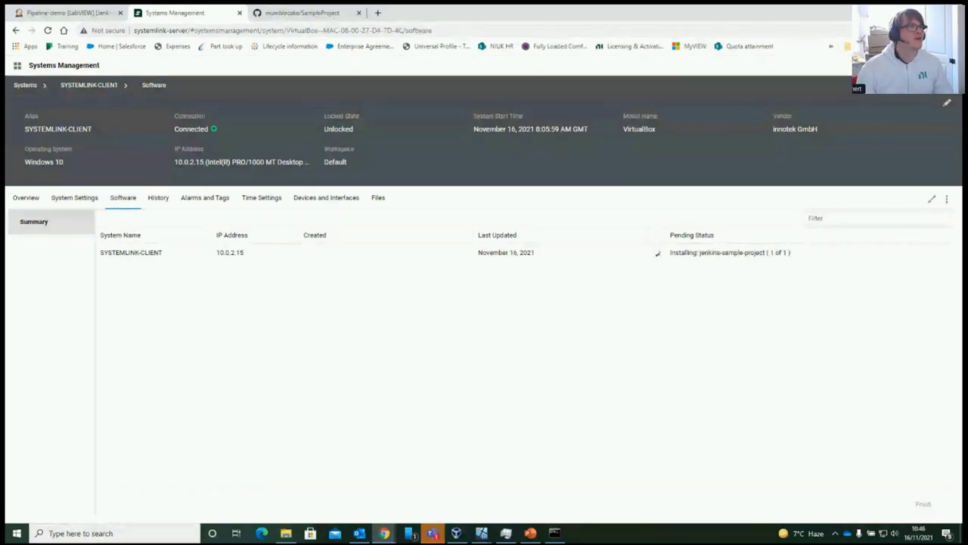
left_click(72, 17)
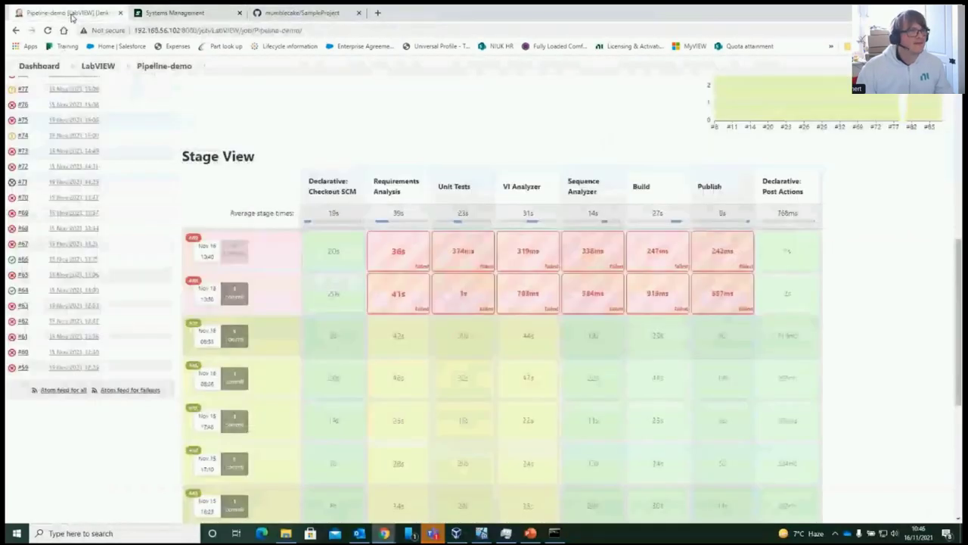
Schedule a new Pipeline-demo build, then bring the Client VM's lock screen forward
scroll(122, 248, "up", 6)
left_click(53, 189)
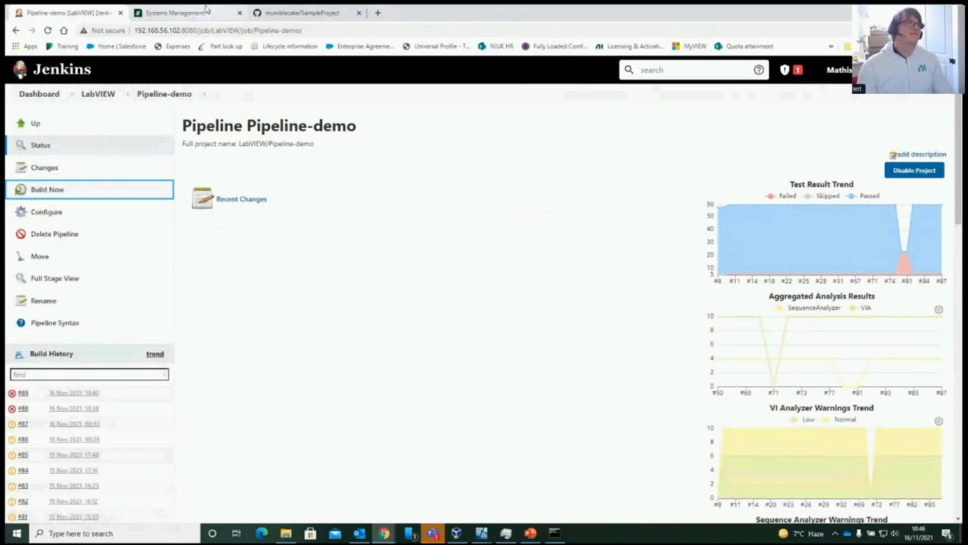
left_click(174, 13)
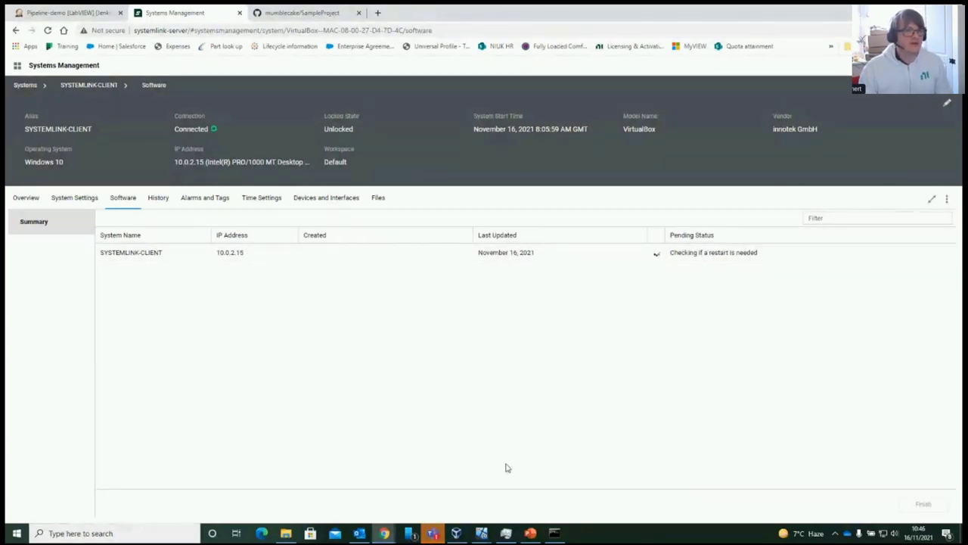
mouse_move(481, 532)
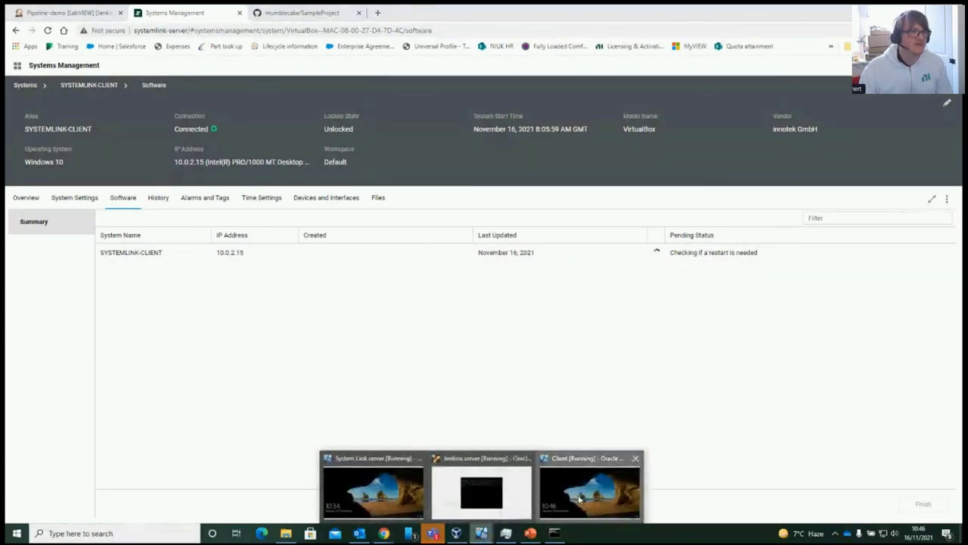
left_click(579, 498)
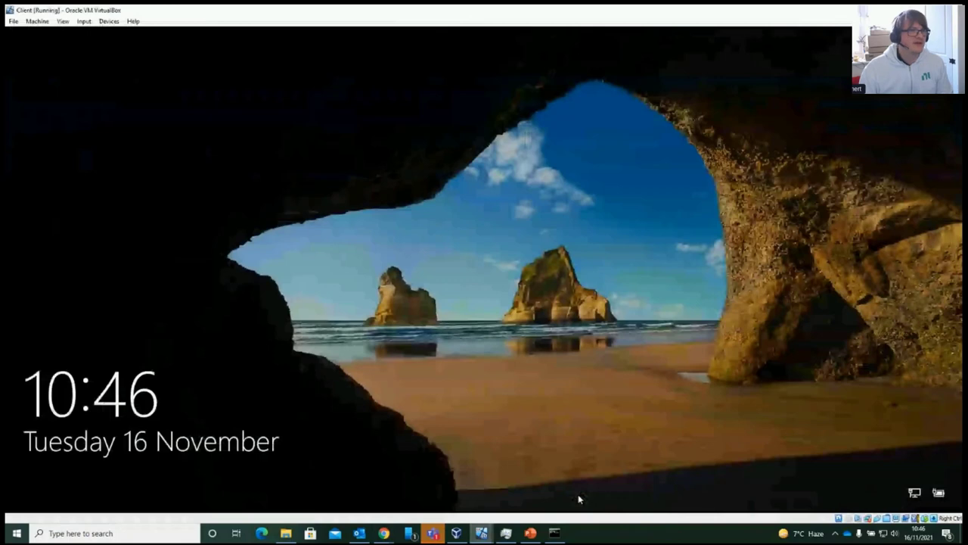
Sign in to the Client VM's Windows account by entering its PIN
left_click(507, 307)
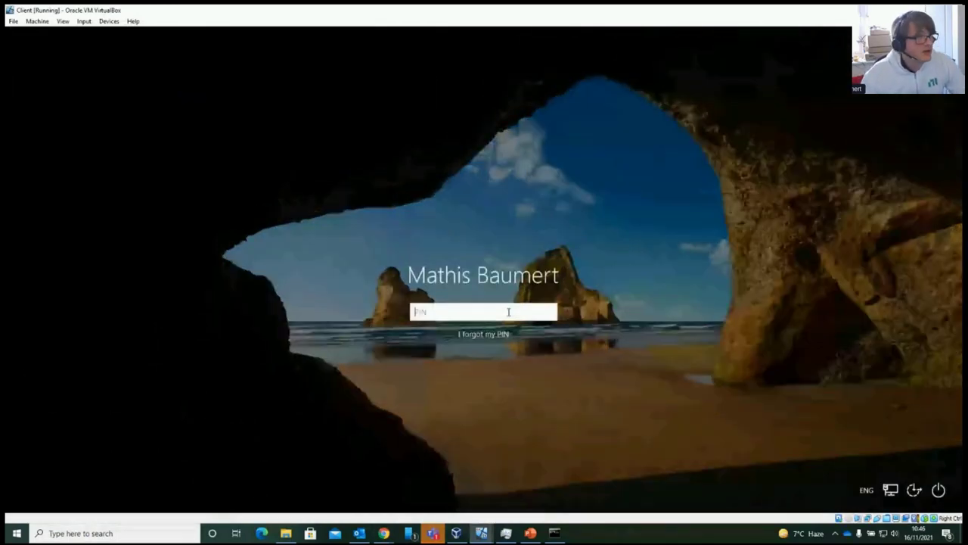
type("1234")
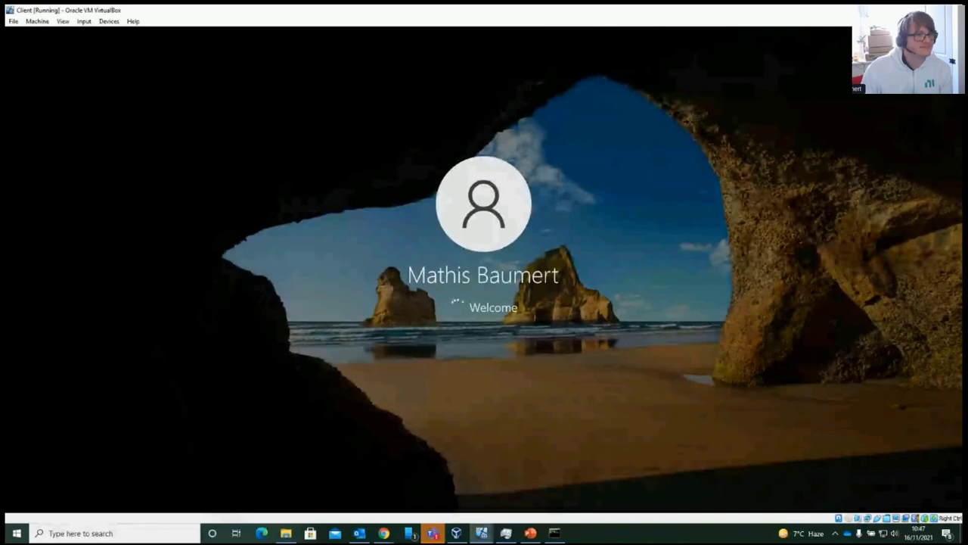
left_click(384, 533)
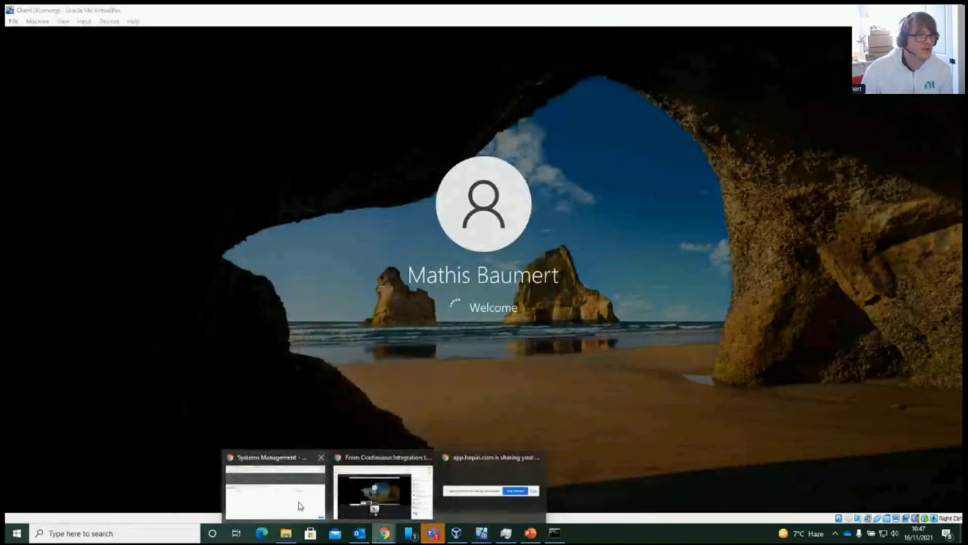
Finish the upgrade wizard, check the SampleProject GitHub repository, then bring up VirtualBox Manager
left_click(299, 506)
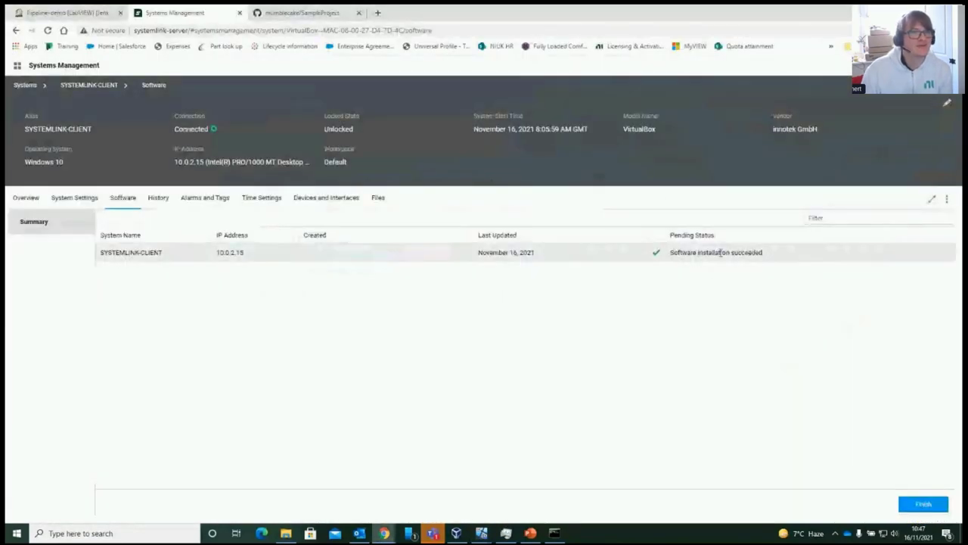
left_click(919, 504)
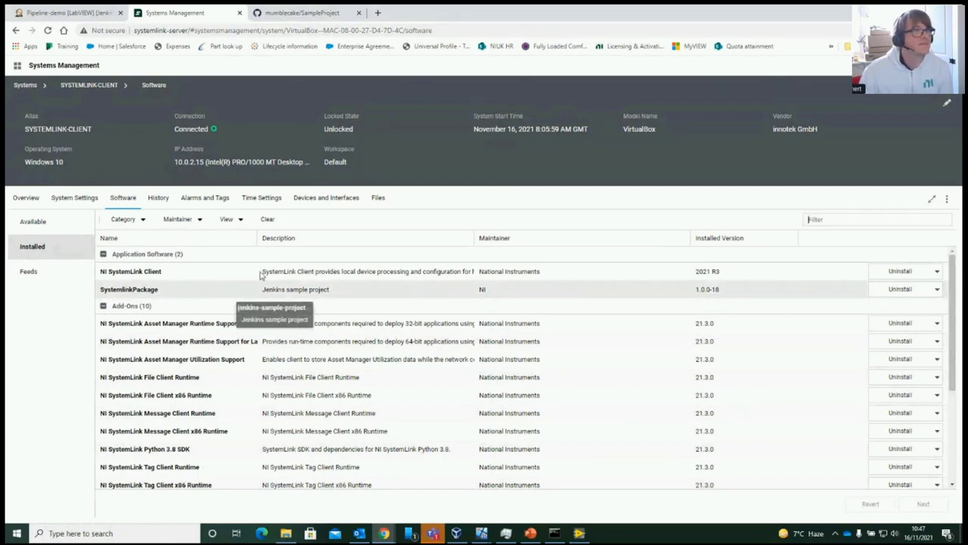
left_click(306, 14)
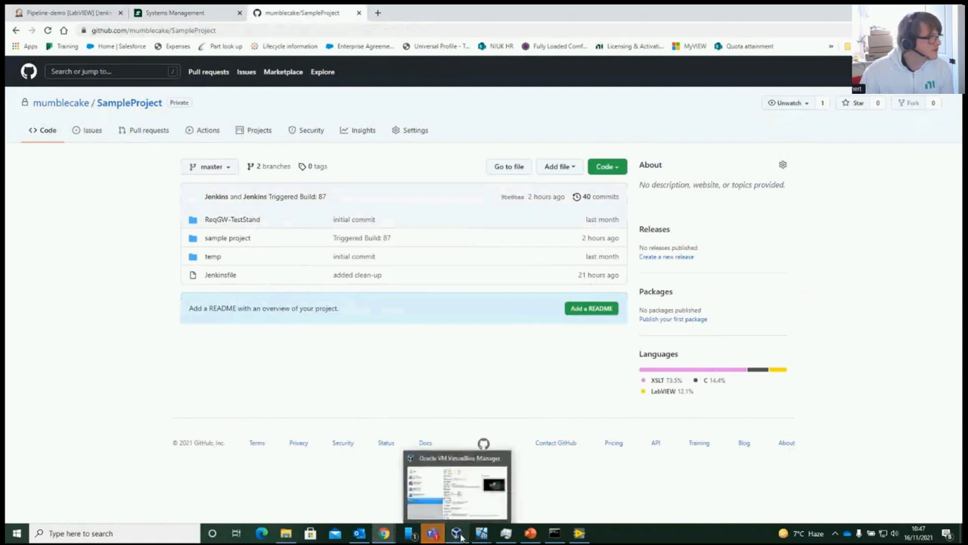
mouse_move(505, 534)
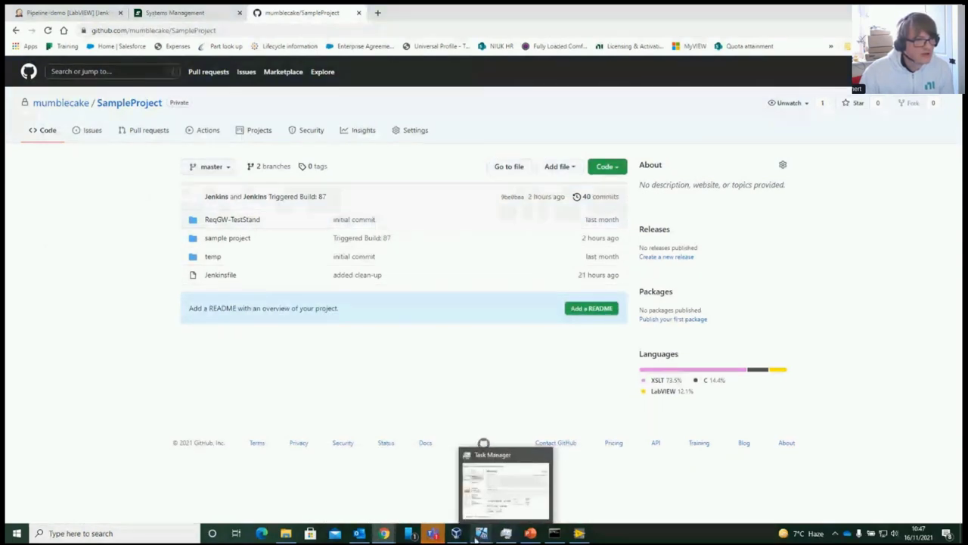
left_click(457, 534)
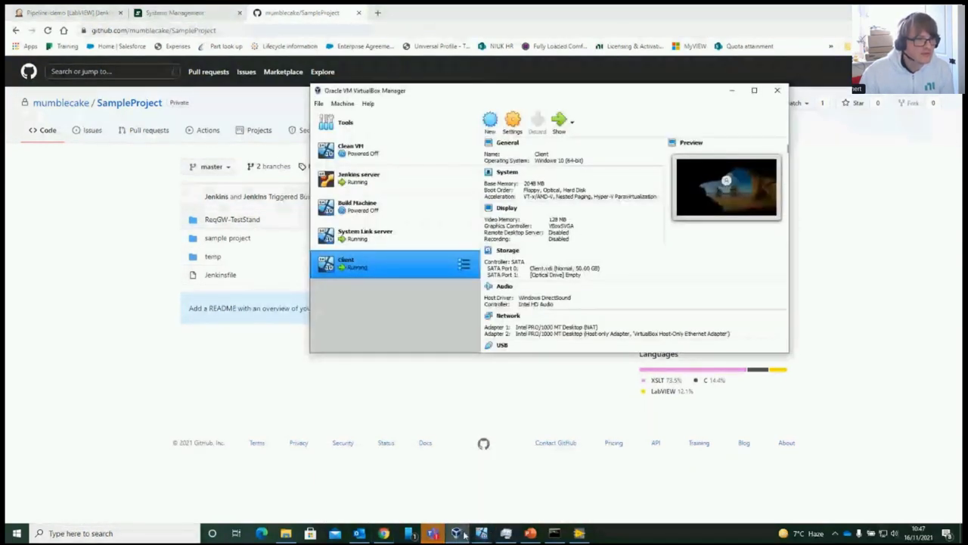
View the running Client VM's display, then return to Jenkins Pipeline-demo showing build #90
mouse_move(487, 535)
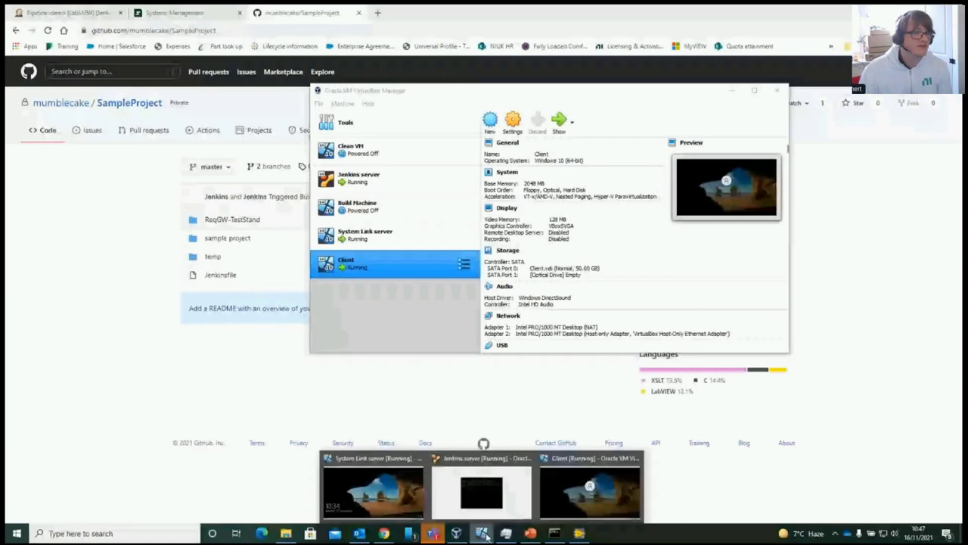
left_click(590, 488)
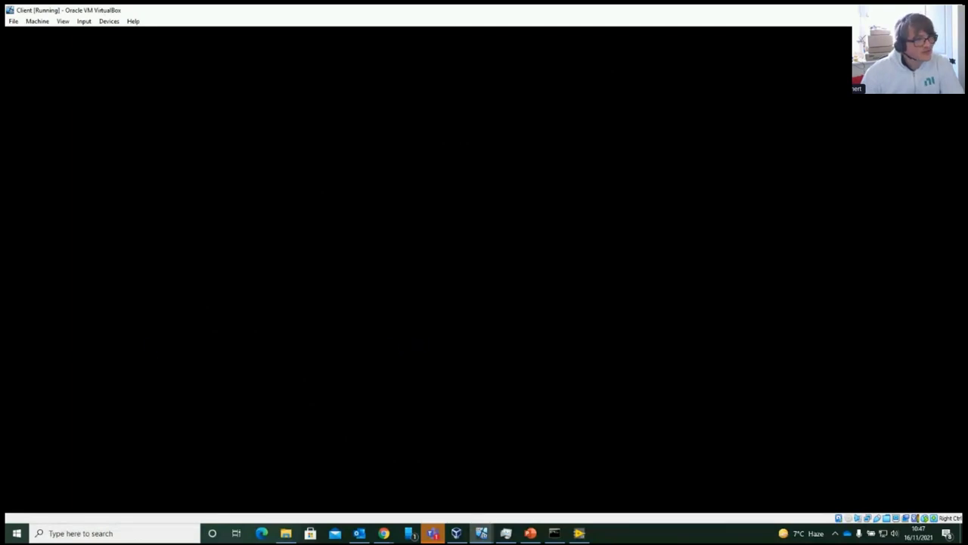
left_click(384, 533)
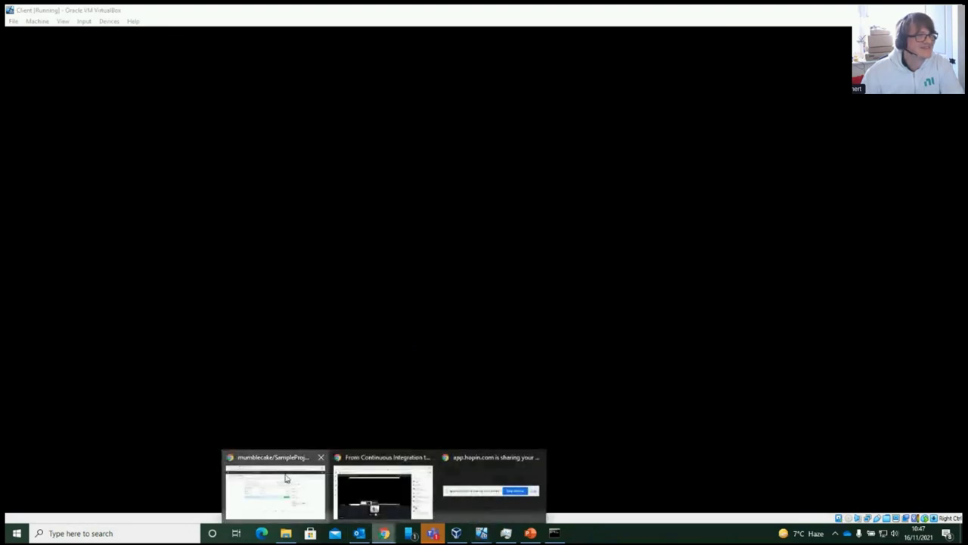
left_click(285, 477)
left_click(97, 14)
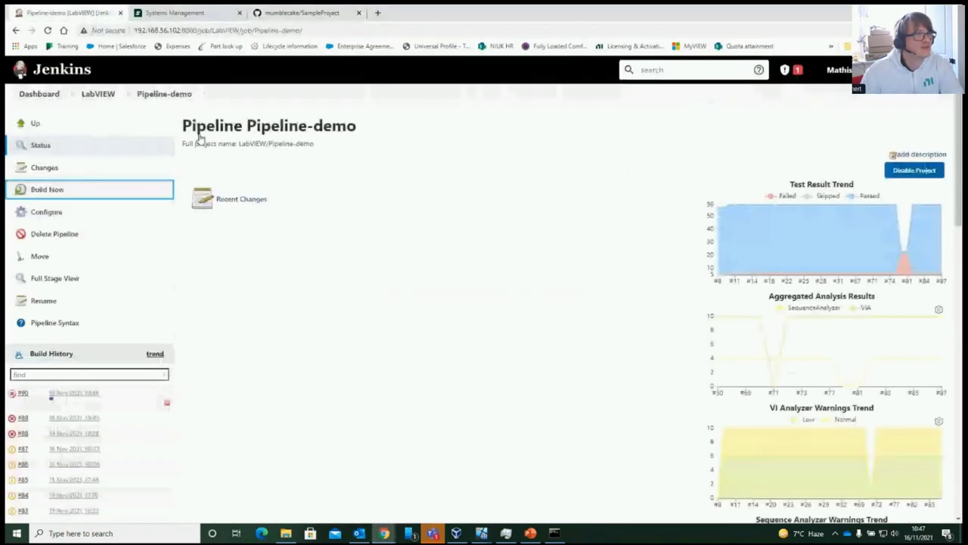
Open the console output of failed Pipeline-demo build #90 from Build History
scroll(305, 333, "down", 3)
scroll(305, 333, "down", 2)
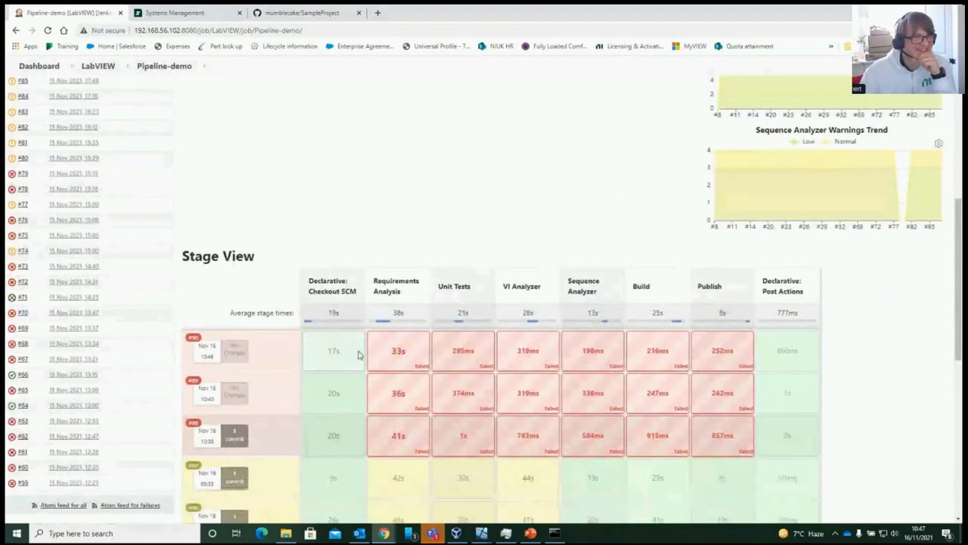
scroll(348, 351, "up", 5)
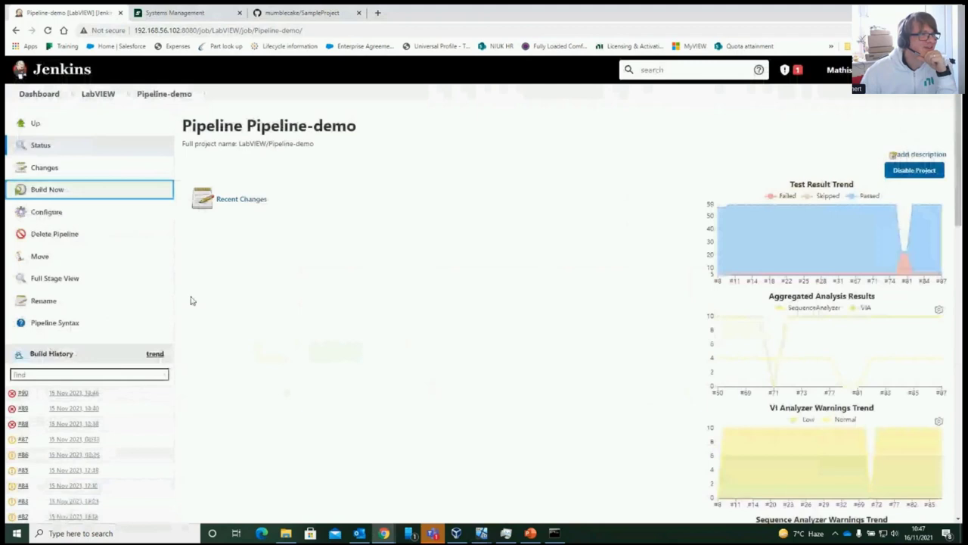
left_click(22, 393)
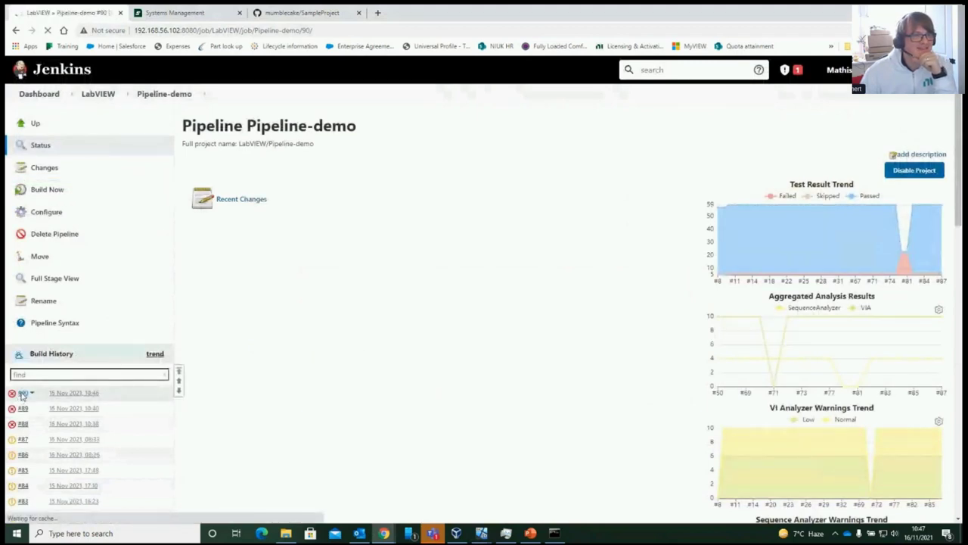
left_click(60, 189)
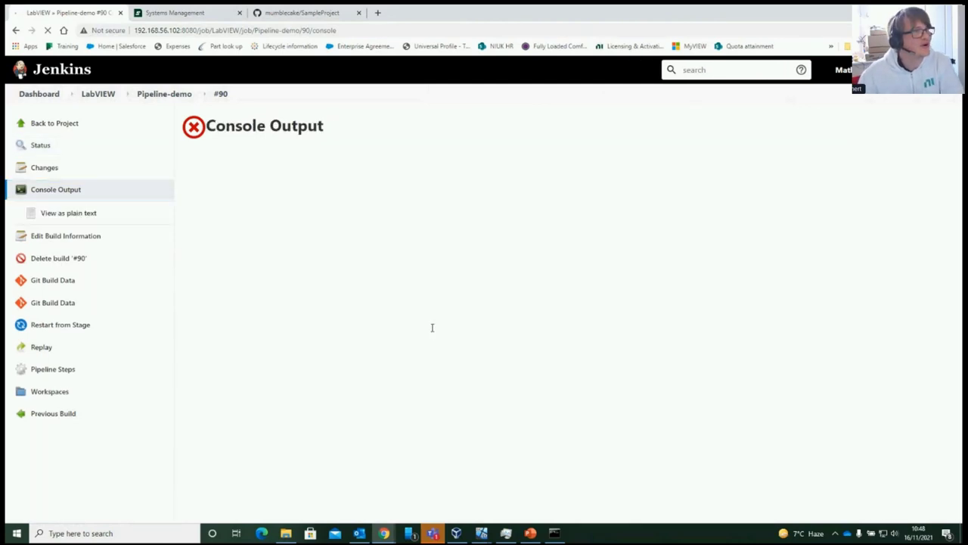
Scroll through build #90's console log to the LabVIEW CLI connection error
scroll(433, 330, "down", 1)
scroll(432, 329, "down", 15)
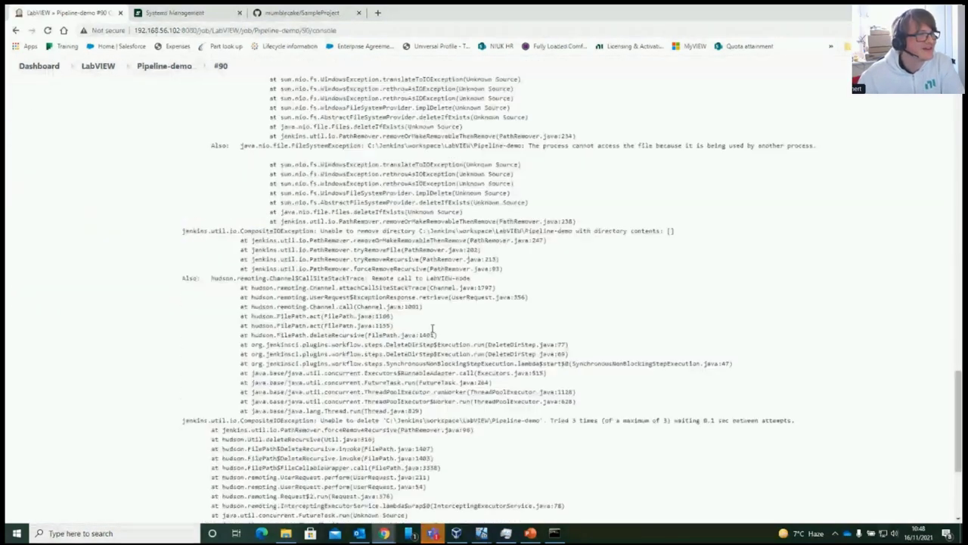
scroll(433, 328, "up", 5)
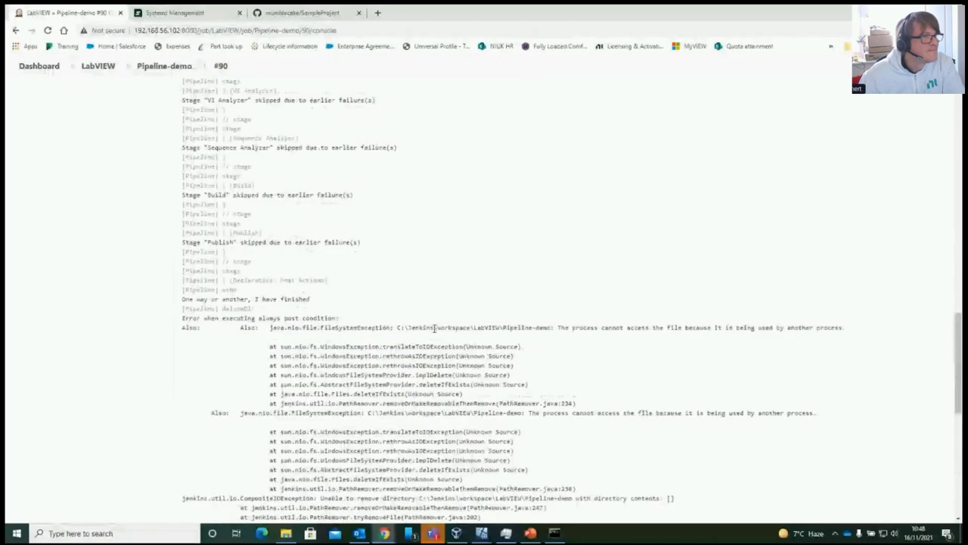
scroll(433, 329, "up", 5)
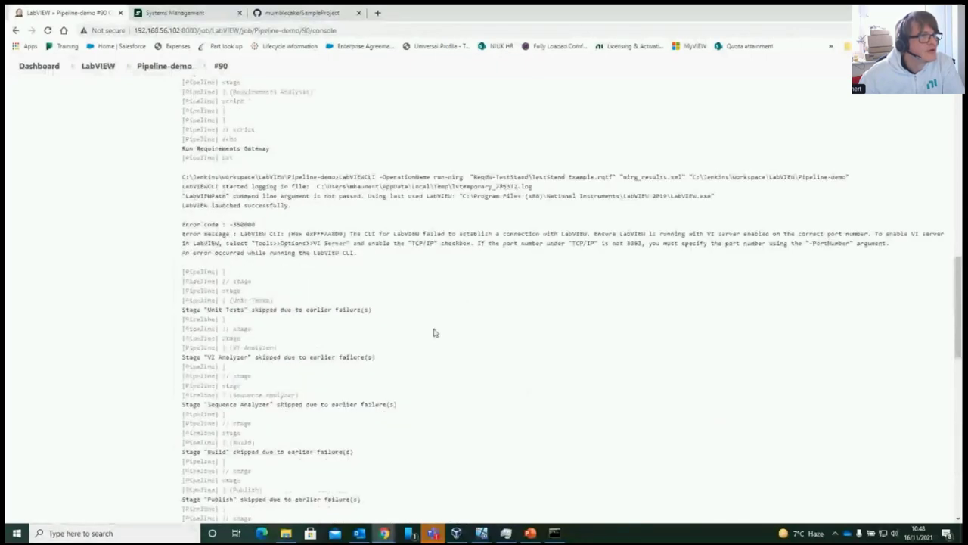
scroll(434, 332, "up", 1)
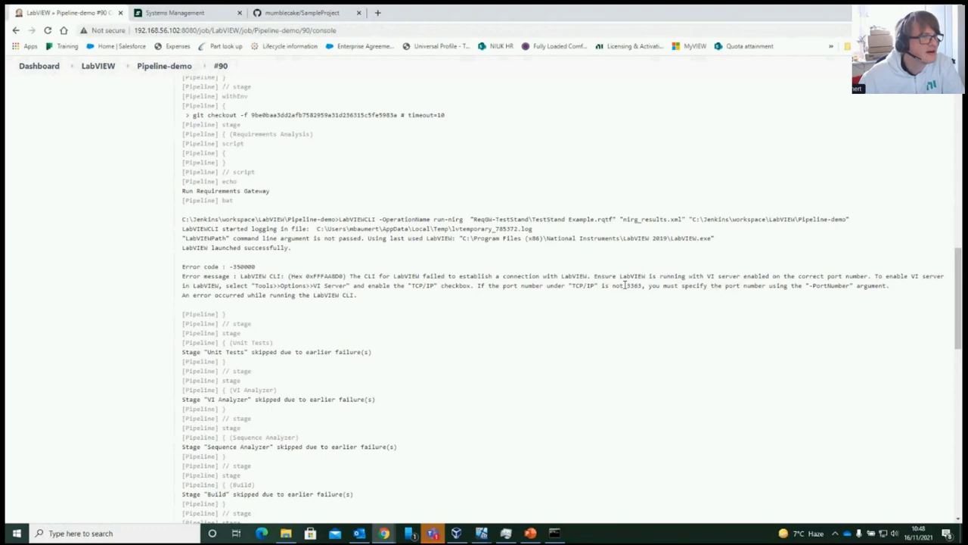
scroll(625, 285, "up", 3)
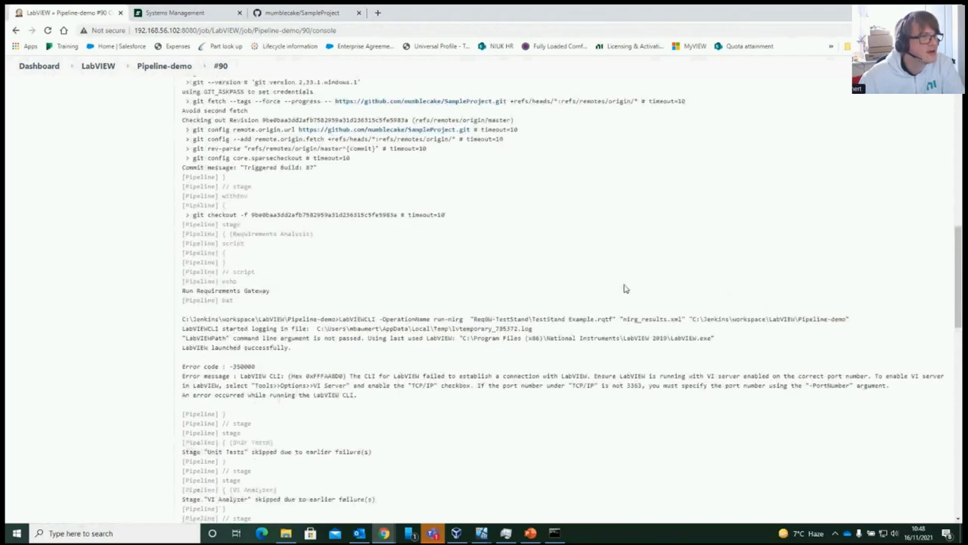
scroll(625, 289, "up", 5)
scroll(613, 299, "down", 10)
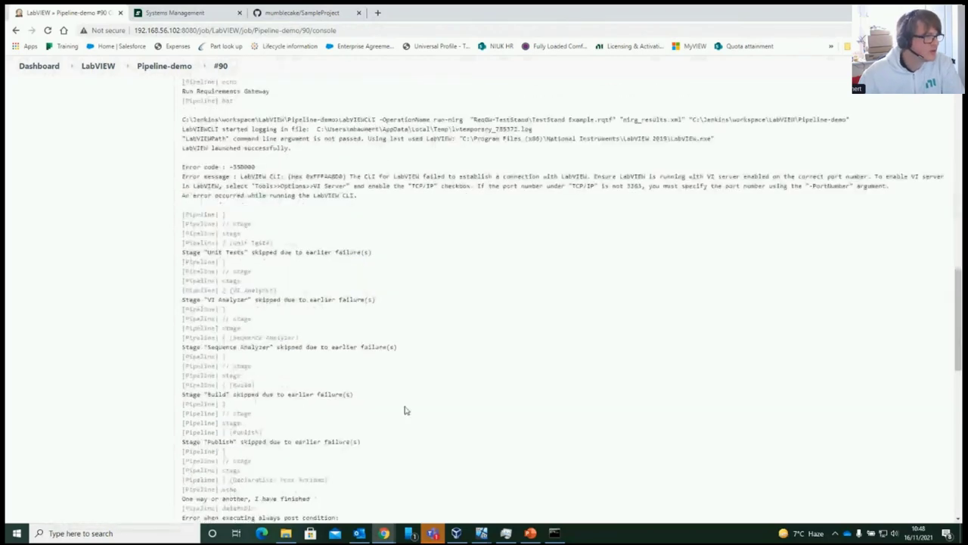
right_click(605, 533)
left_click(634, 498)
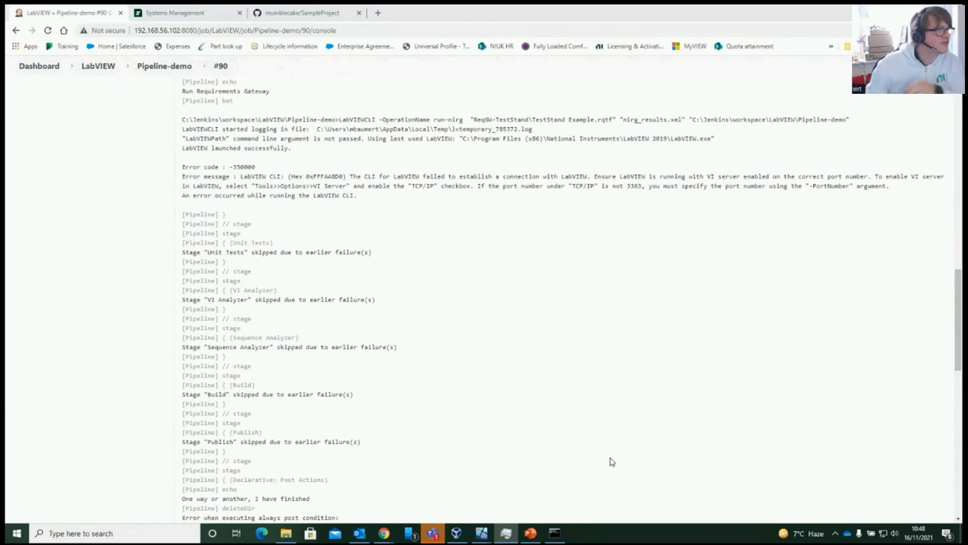
Launch NI LabVIEW 2019 from Windows search
scroll(566, 428, "up", 3)
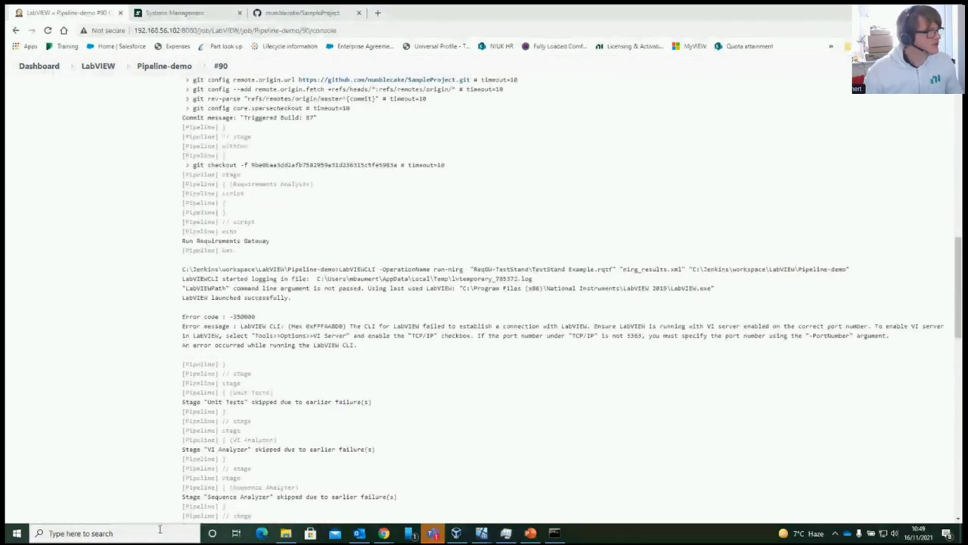
left_click(160, 531)
left_click(132, 375)
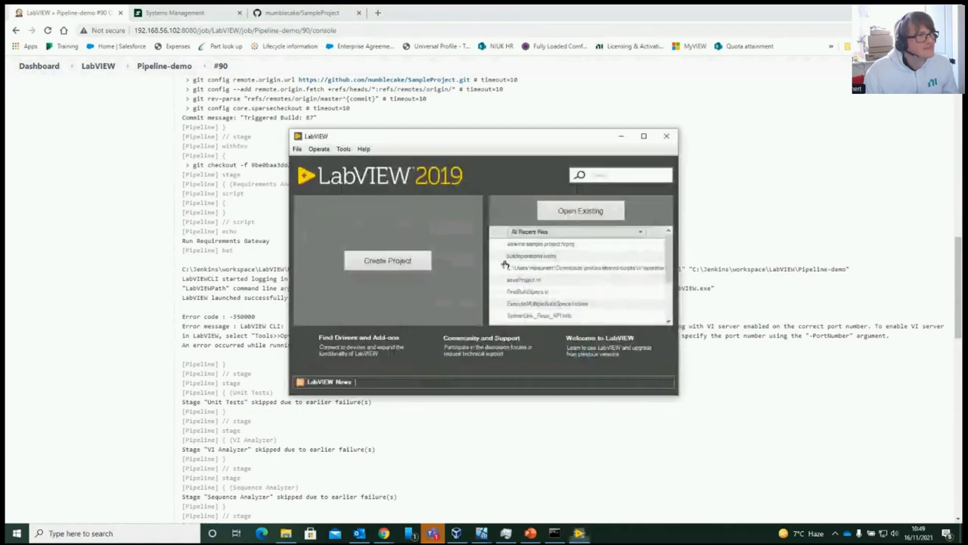
Browse the Tools menu options in the LabVIEW 2019 start window
left_click(344, 150)
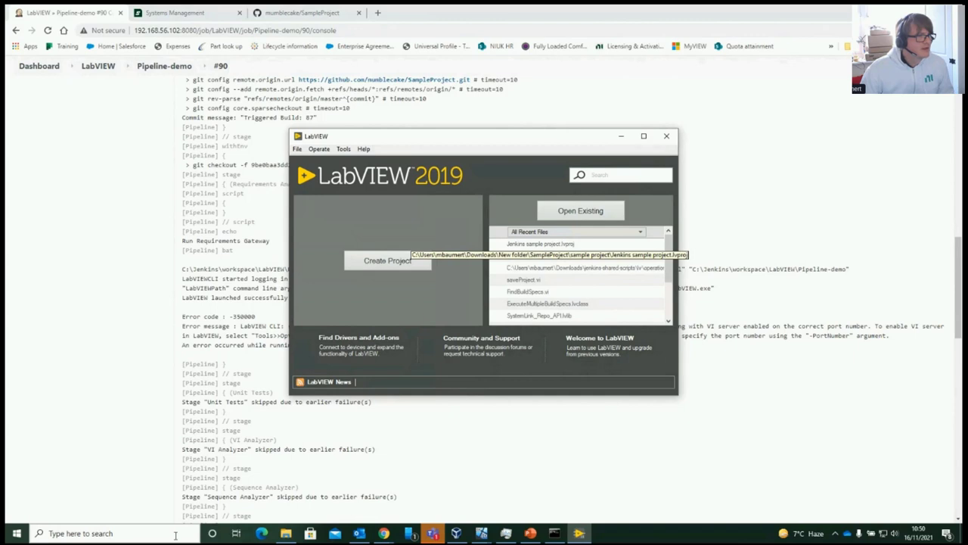
Select the full LabVIEWCLI run-nirg command line in build #90's console log
left_click(491, 477)
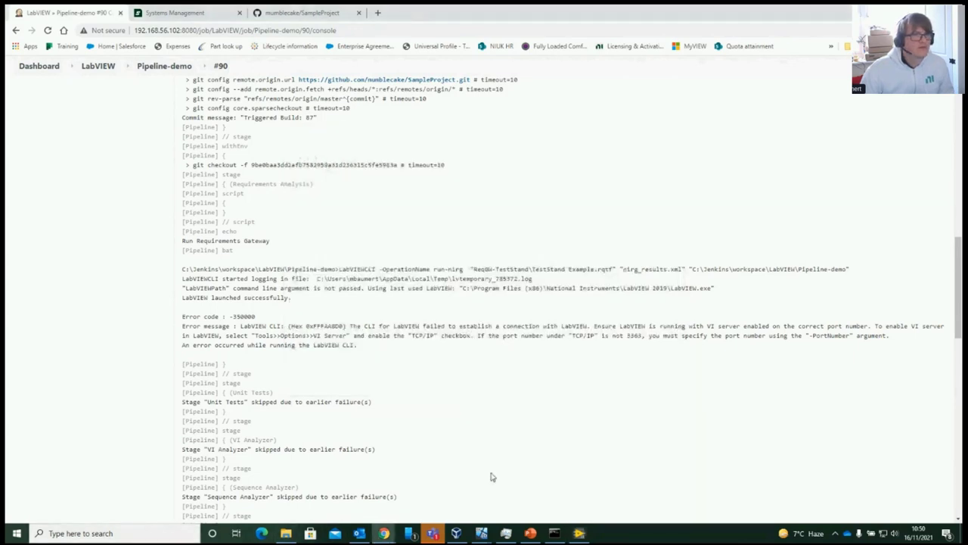
scroll(492, 470, "up", 1)
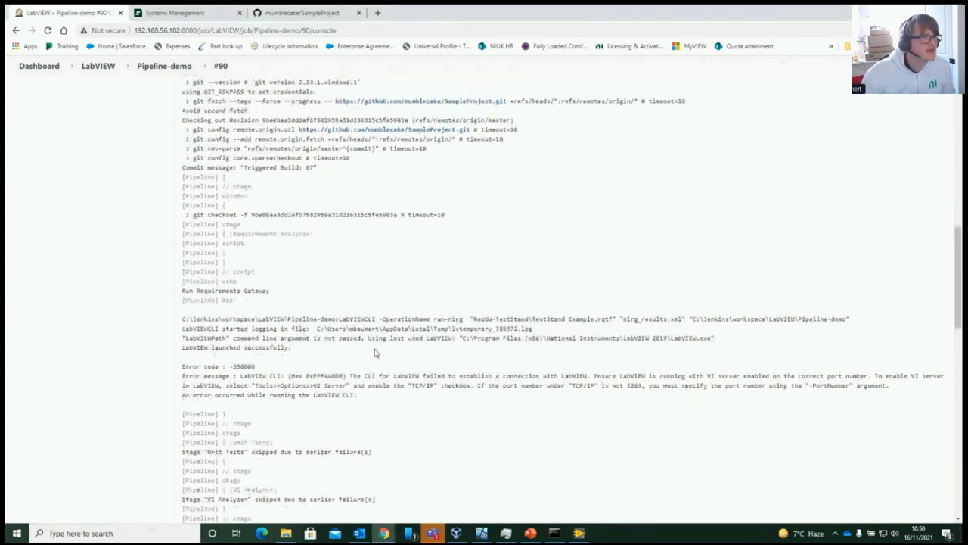
left_click_drag(339, 319, 715, 319)
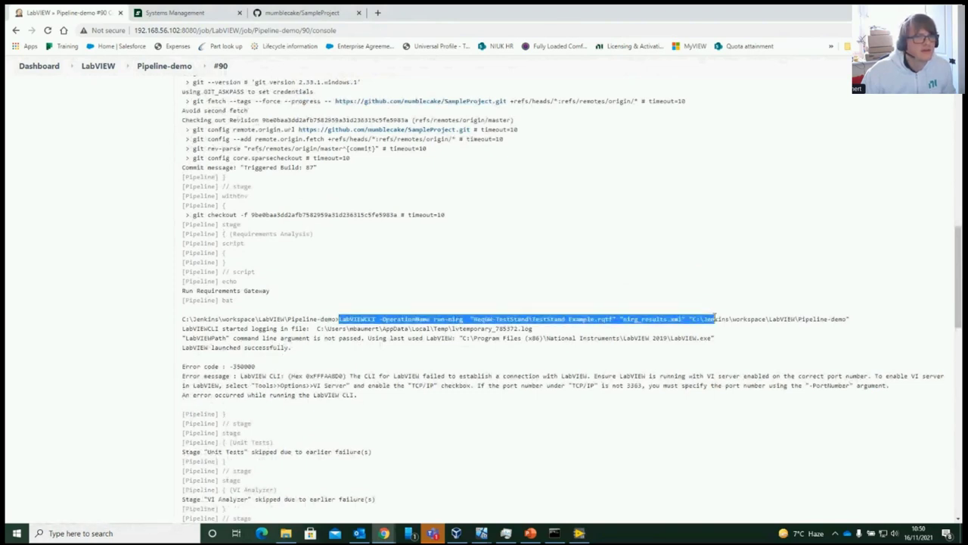
left_click_drag(715, 318, 849, 320)
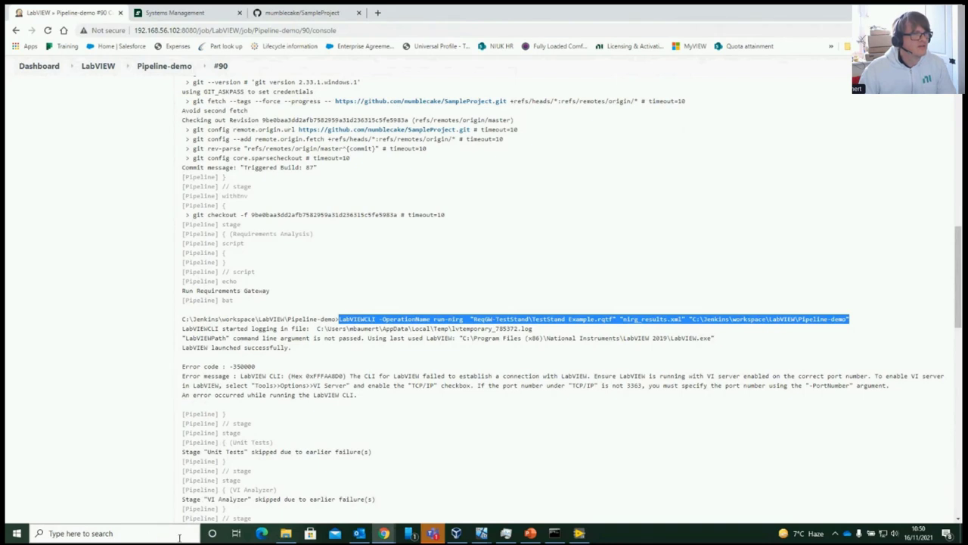
Toggle the LabVIEW 2019 start window from the taskbar, then bring up Task Manager
left_click(581, 533)
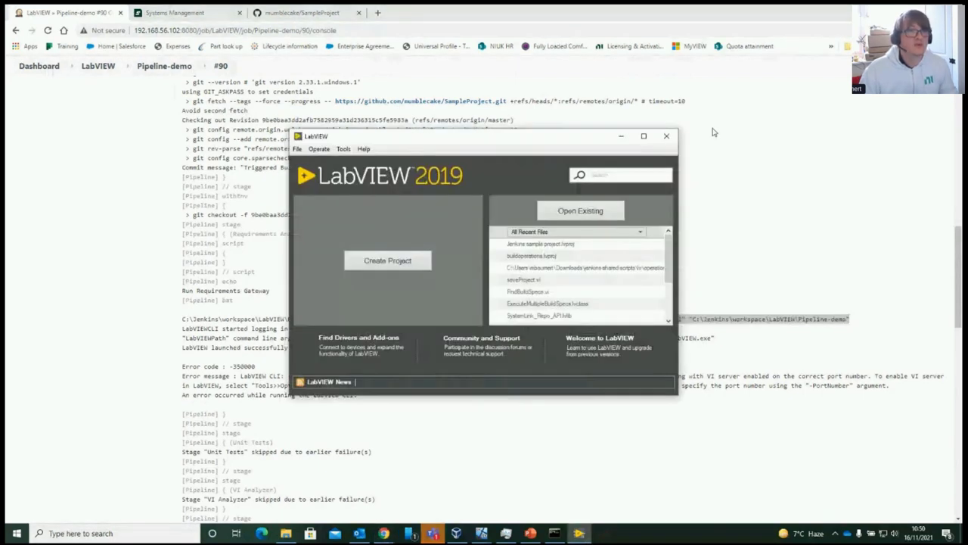
left_click(713, 132)
right_click(580, 533)
left_click(640, 492)
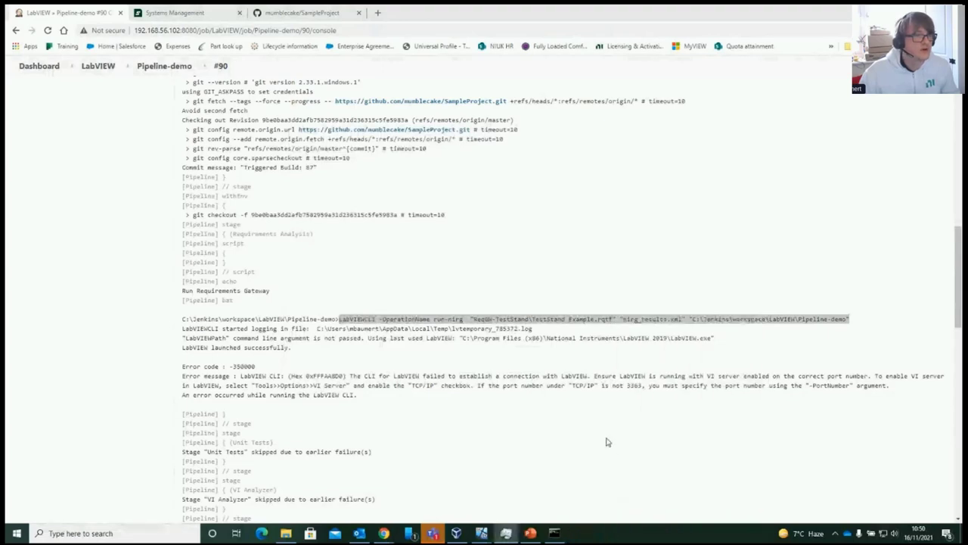
key("ctrl+shift+Escape")
Sort Task Manager's Details list by name, scan the processes, and close it
left_click_drag(151, 189, 474, 189)
left_click(493, 213)
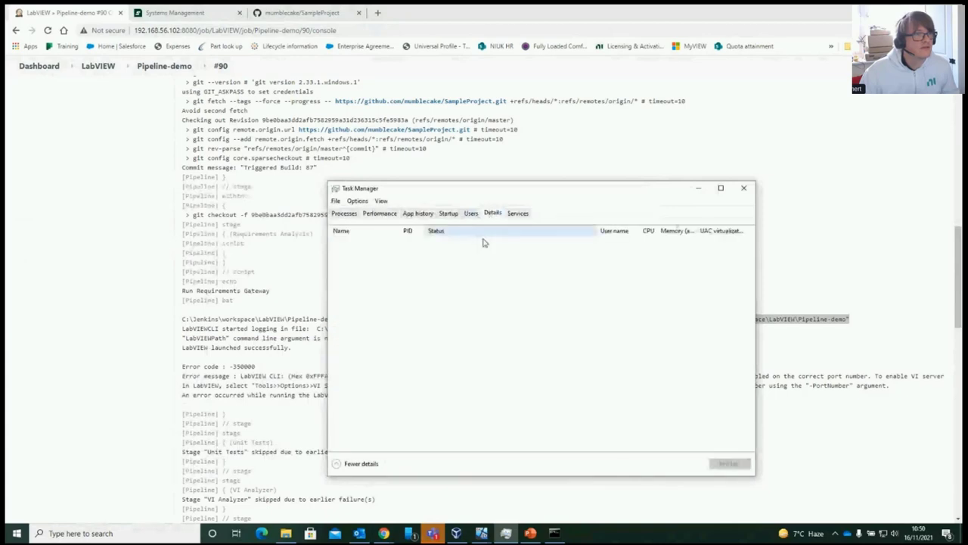
left_click(394, 242)
left_click(341, 229)
scroll(373, 354, "down", 5)
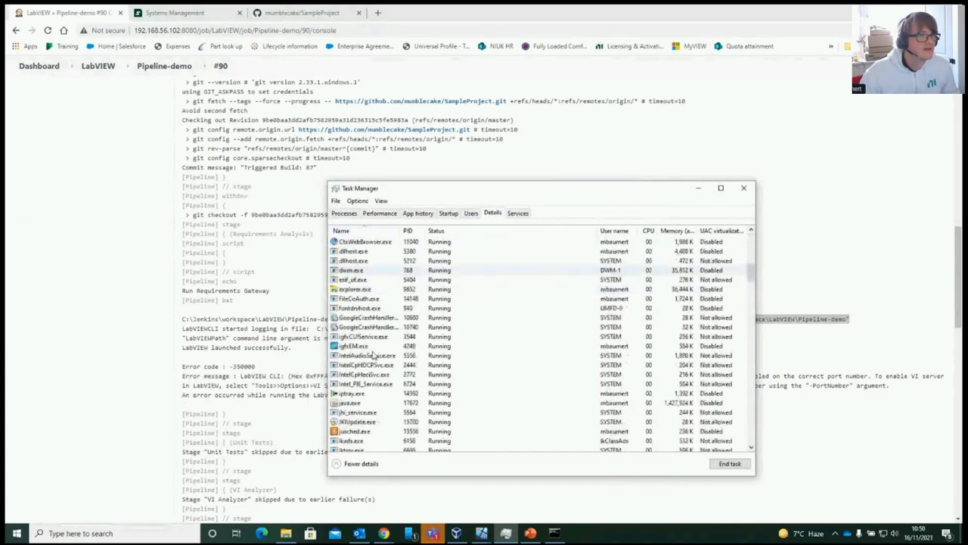
scroll(373, 354, "down", 7)
scroll(372, 354, "up", 2)
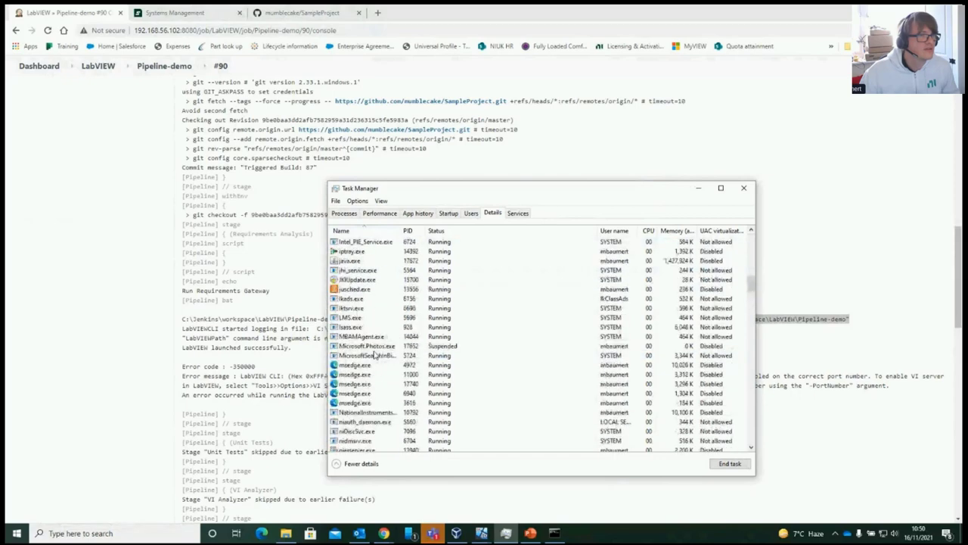
scroll(373, 354, "up", 1)
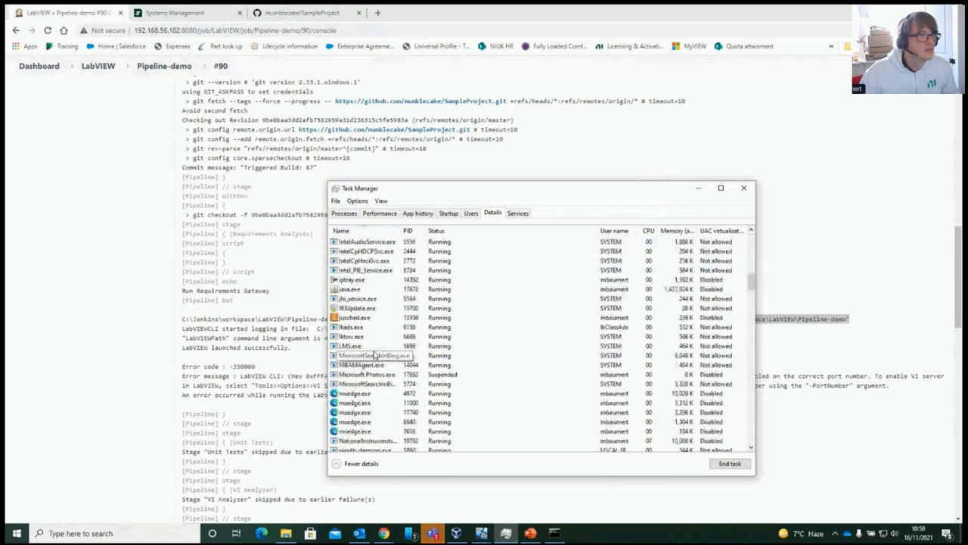
left_click(744, 189)
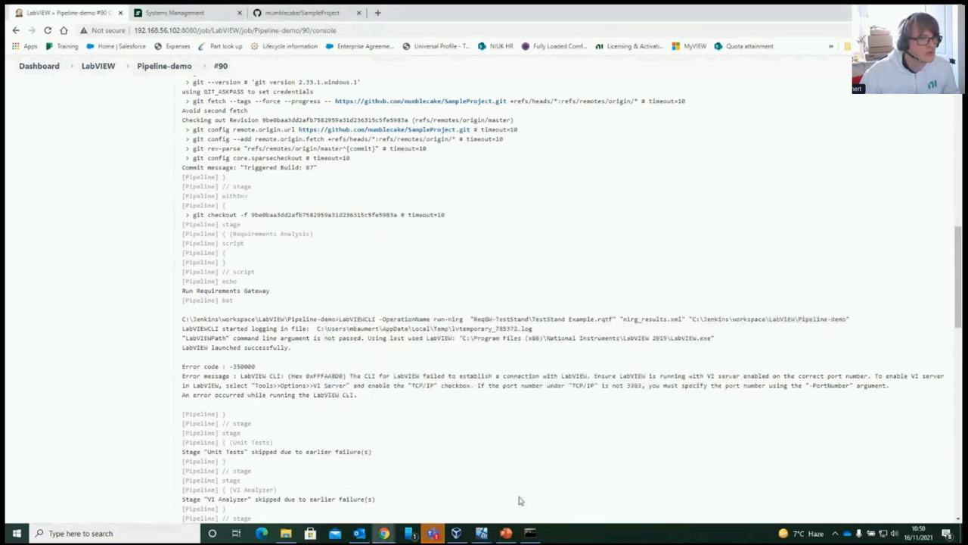
Search Windows for 'labvi', then dismiss the results
left_click(155, 533)
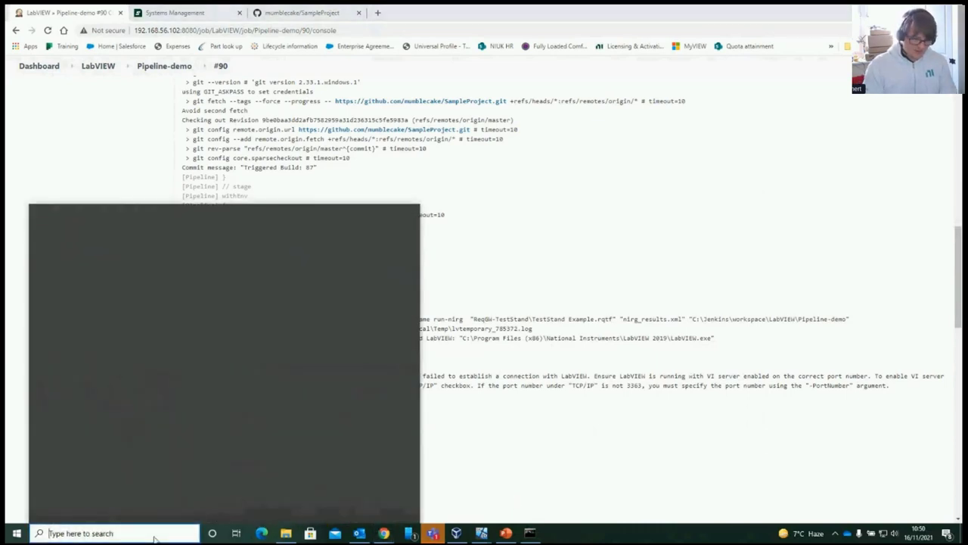
type("labvi")
key("Escape")
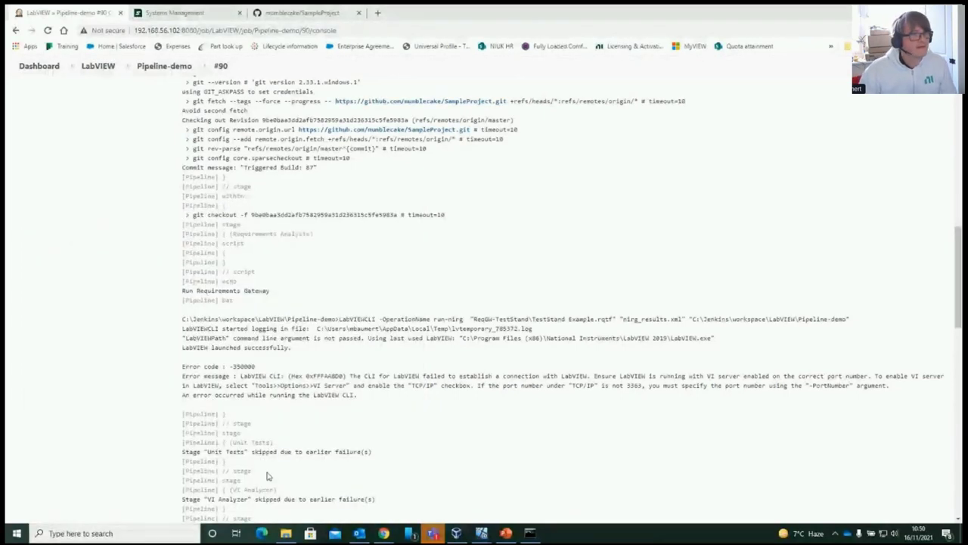
View the client's installed software with SystemlinkPackage 1.0.0-18, then show the Client VM desktop
left_click(189, 15)
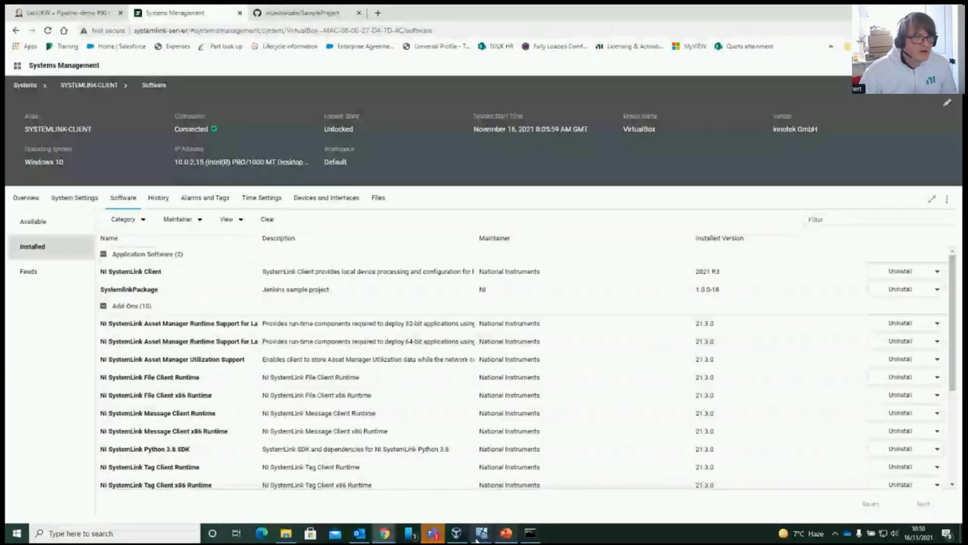
left_click(481, 533)
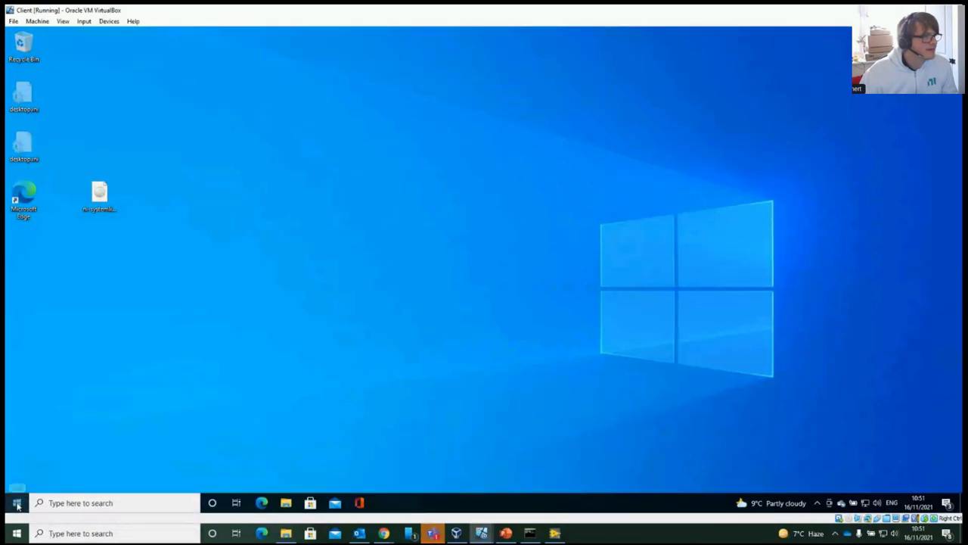
Check the guest Start menu, then return to SystemLink's installed-software page in Chrome
left_click(16, 502)
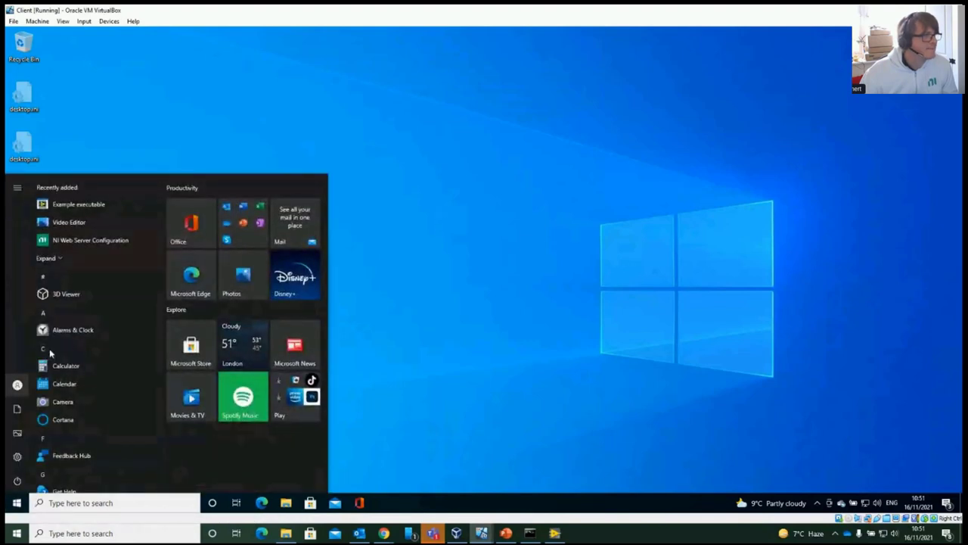
mouse_move(60, 370)
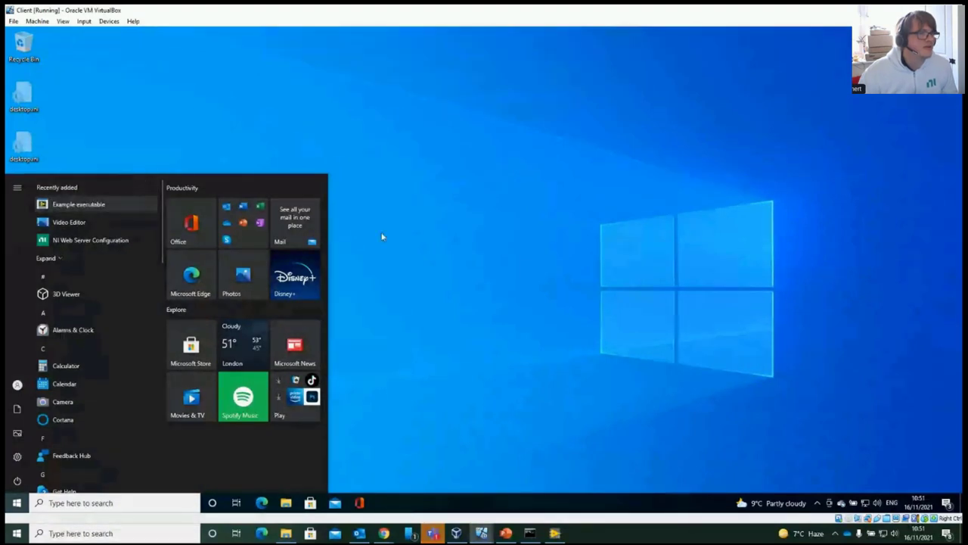
left_click(438, 265)
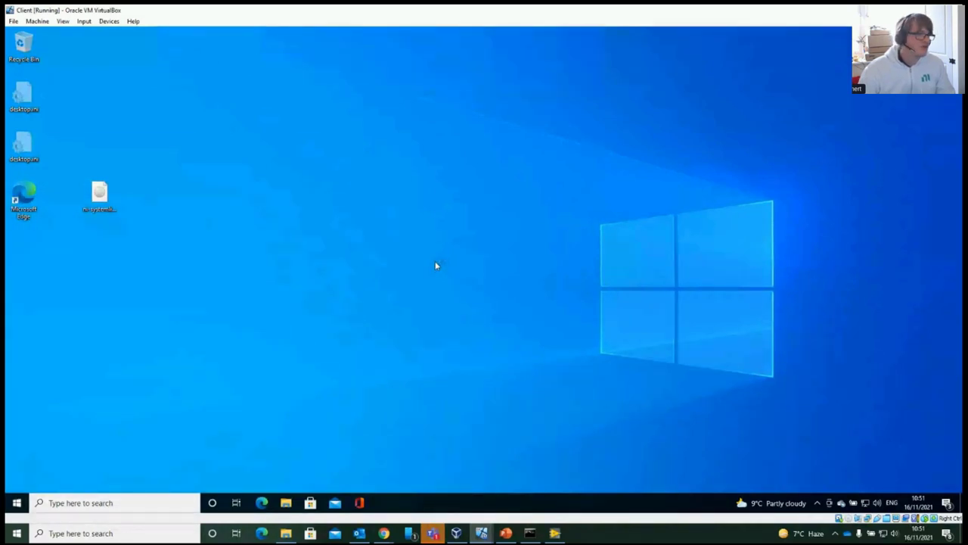
left_click(384, 533)
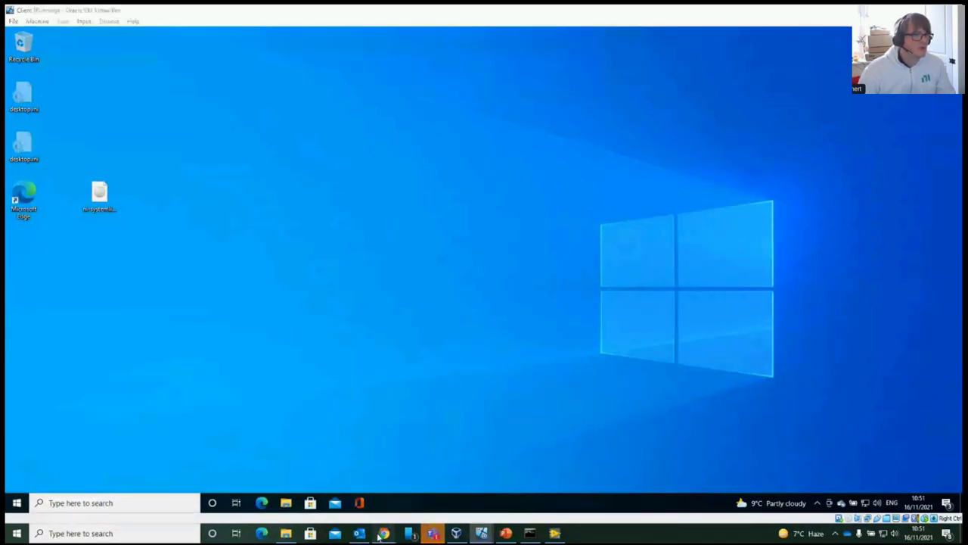
left_click(298, 506)
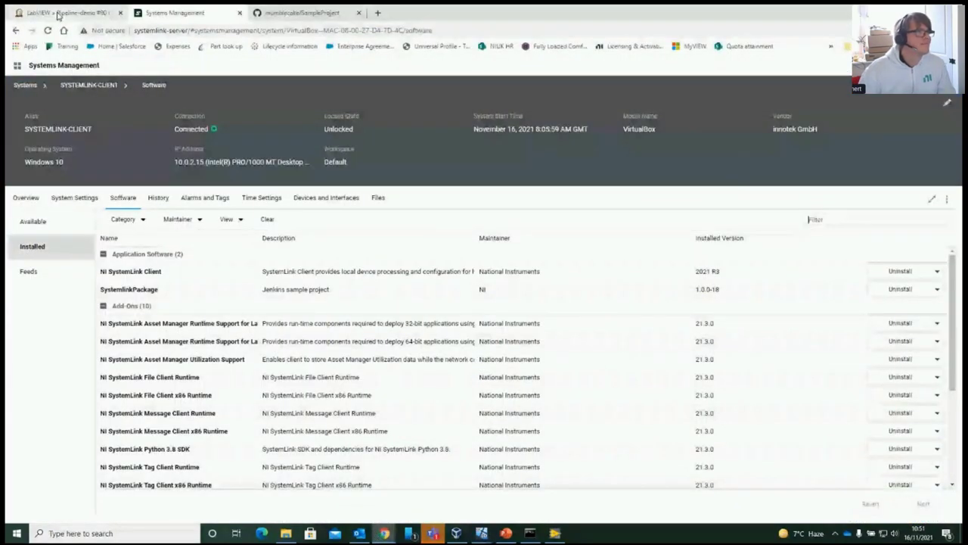
From Pipeline-demo build #86's test results, open the failed Add two numbers v1 Test Case 1
left_click(58, 14)
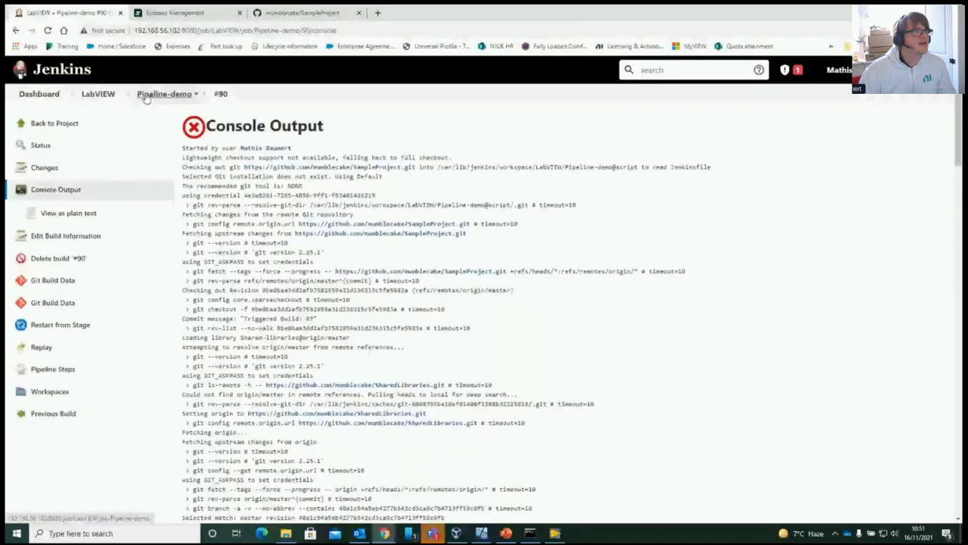
left_click(146, 96)
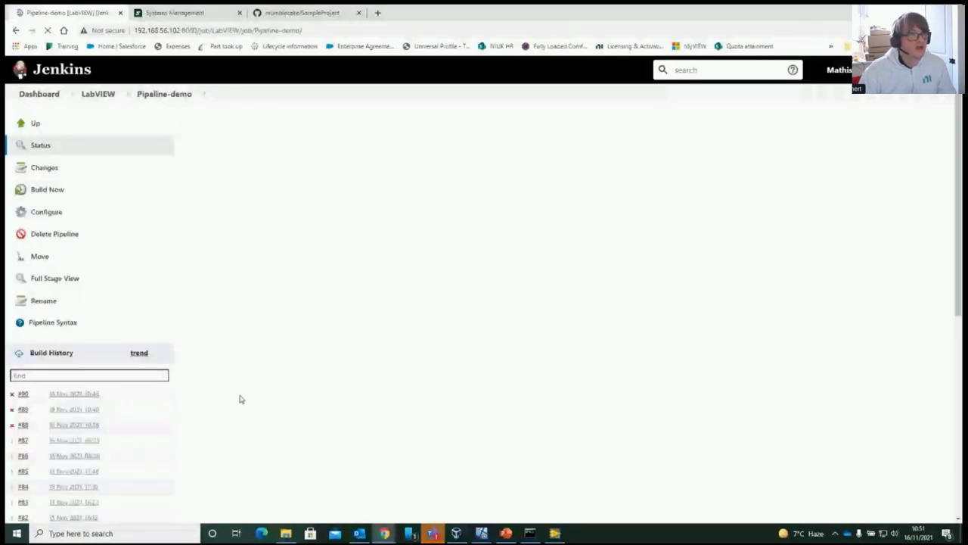
scroll(23, 340, "down", 3)
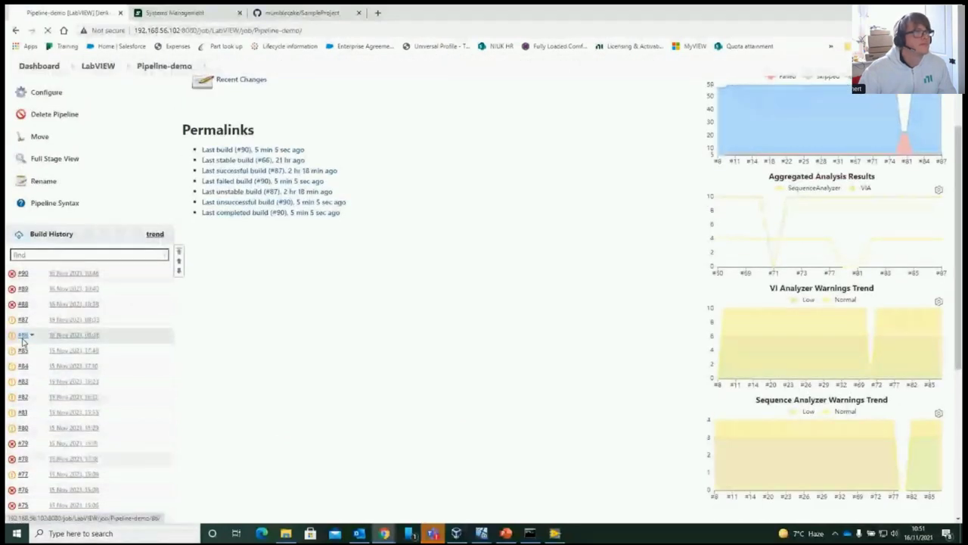
left_click(22, 337)
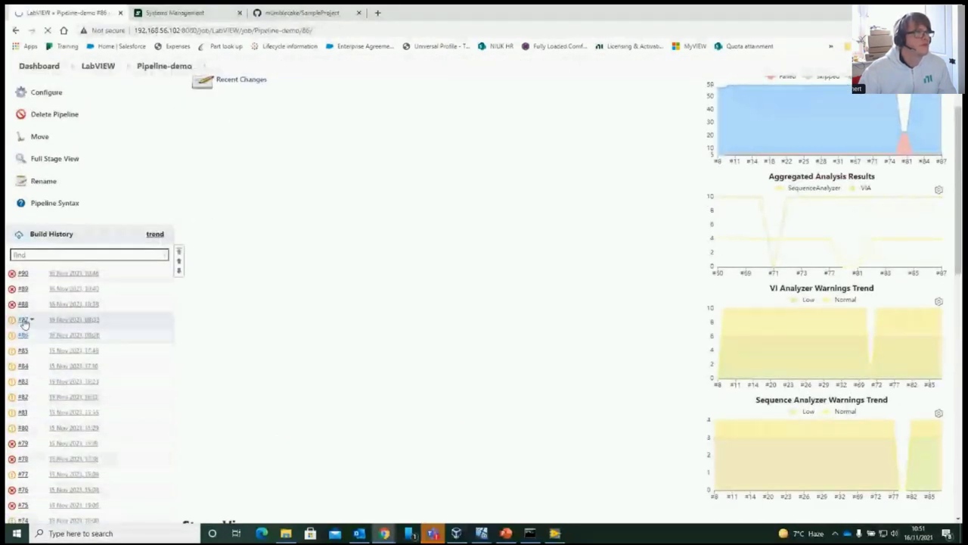
left_click(48, 301)
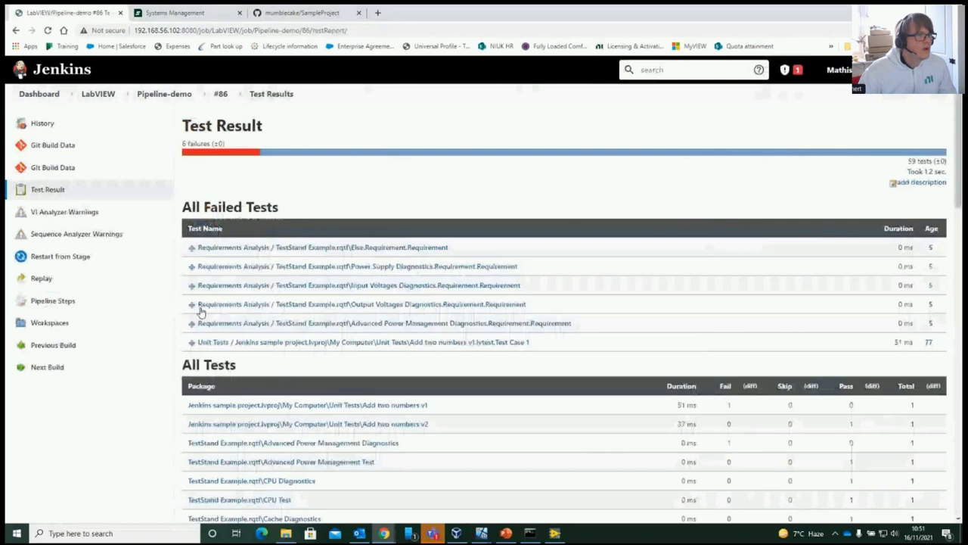
scroll(292, 372, "down", 1)
scroll(292, 372, "down", 1)
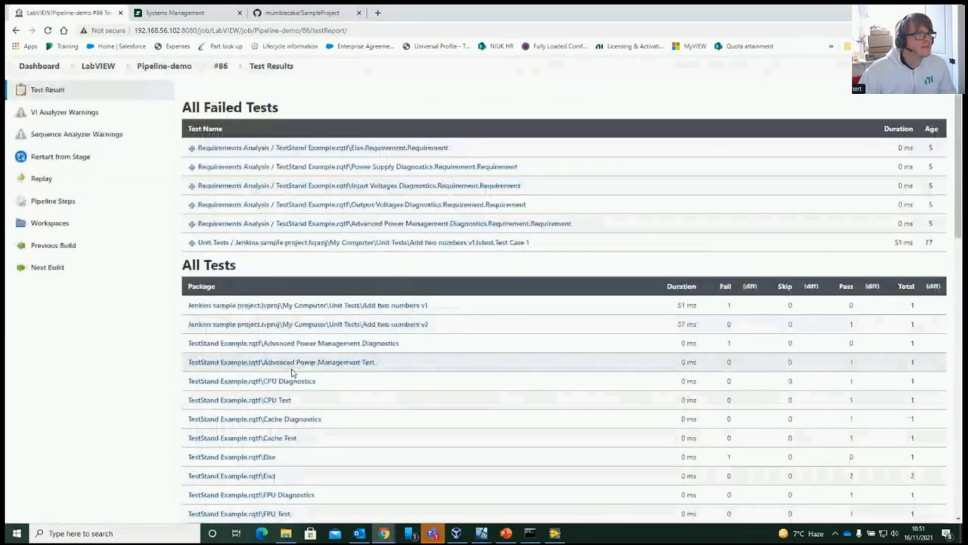
left_click(192, 242)
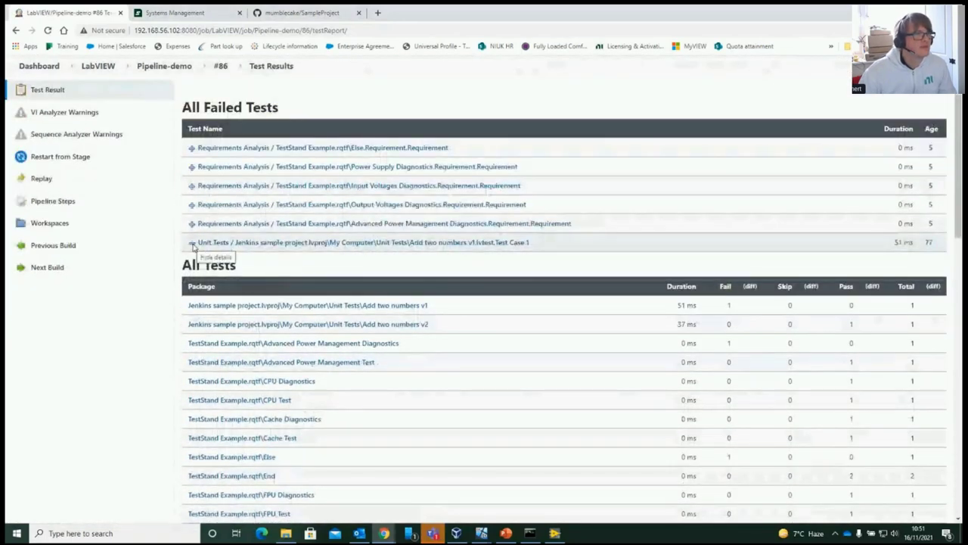
left_click(275, 242)
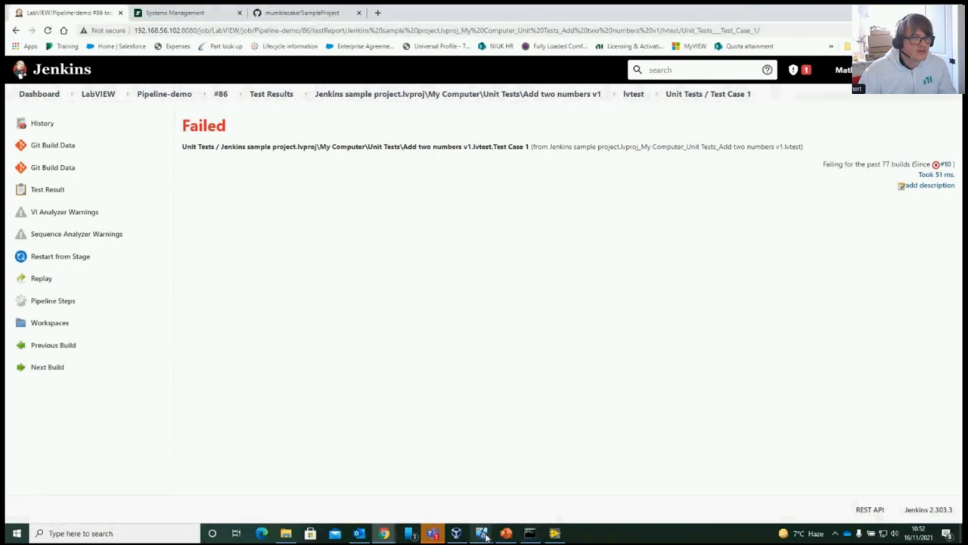
Run Add two numbers v1.vi with A = 3 and B = 3, returning 9, then close it
mouse_move(481, 534)
left_click(579, 478)
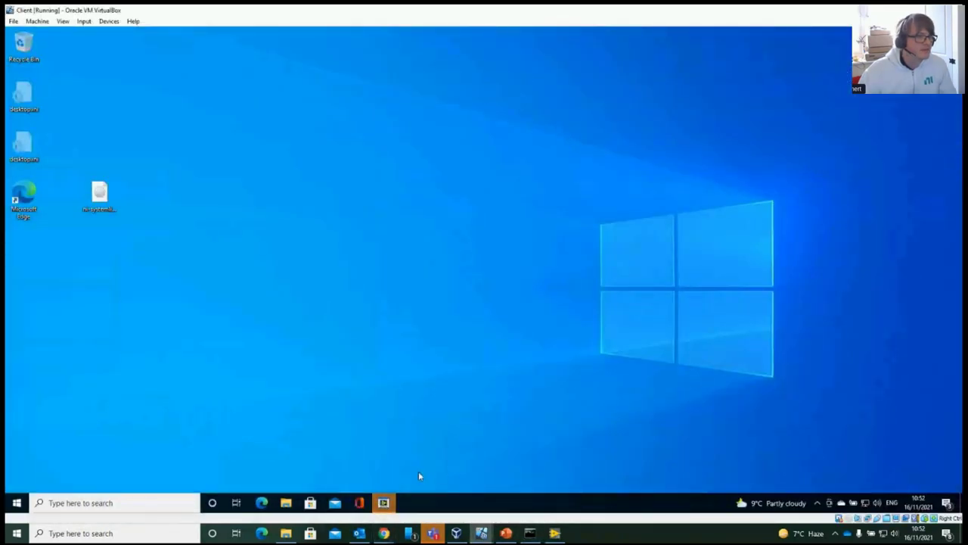
mouse_move(384, 504)
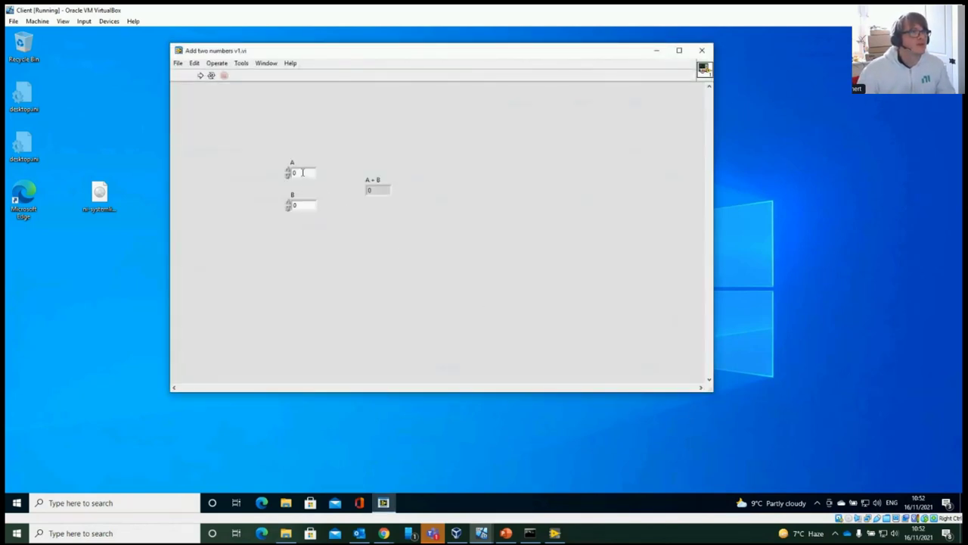
double_click(303, 172)
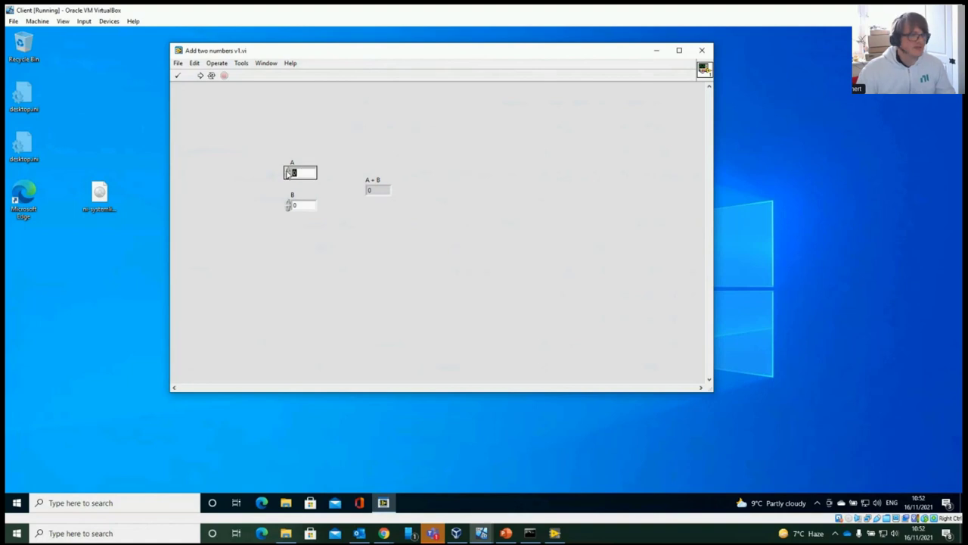
type("3")
double_click(309, 205)
type("3")
left_click(211, 76)
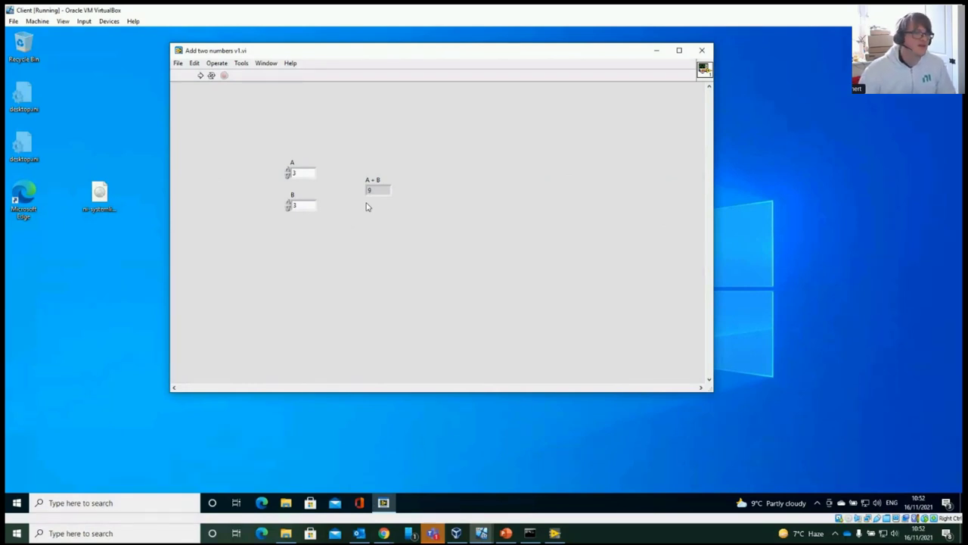
left_click(702, 51)
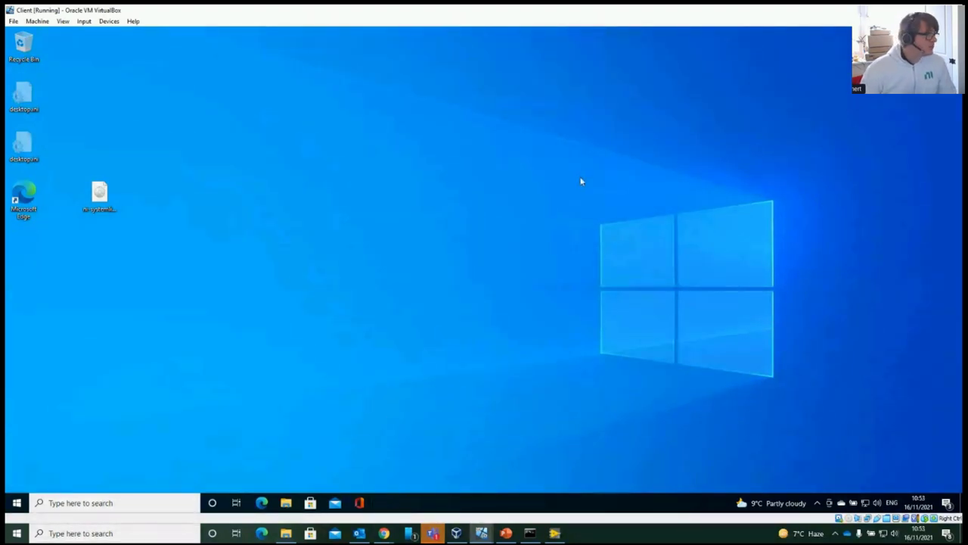
left_click(384, 533)
Close the LabVIEW 2019 start window and return to the failed Jenkins test result page
left_click(554, 533)
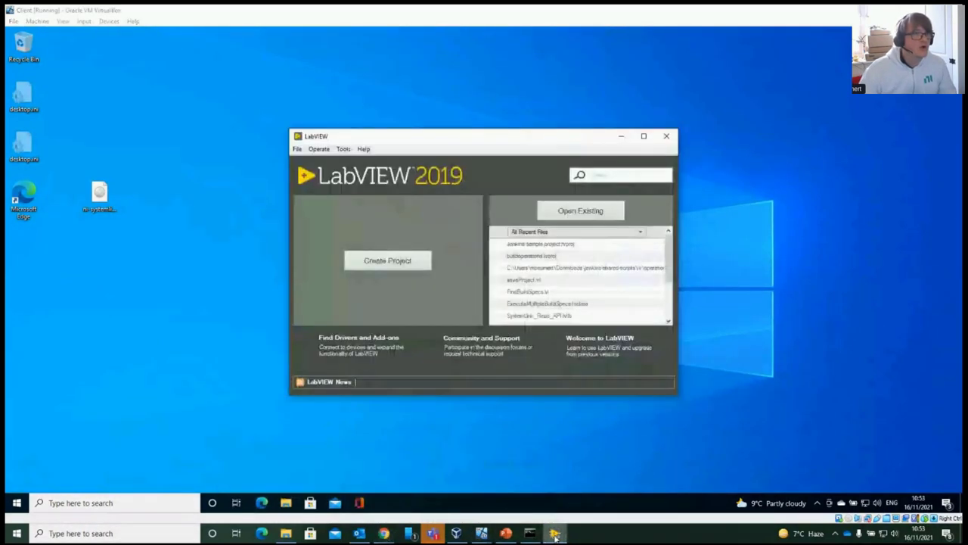
left_click(666, 136)
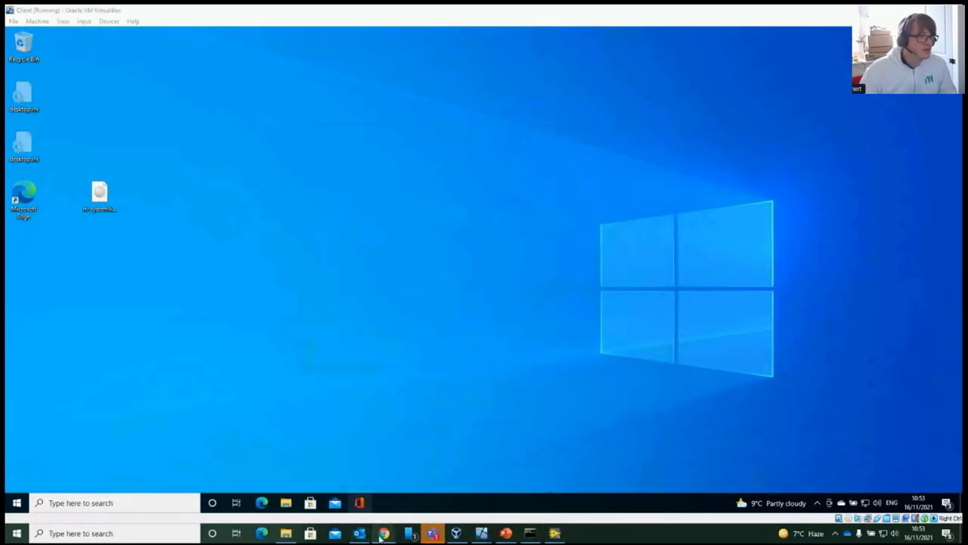
left_click(385, 533)
left_click(276, 484)
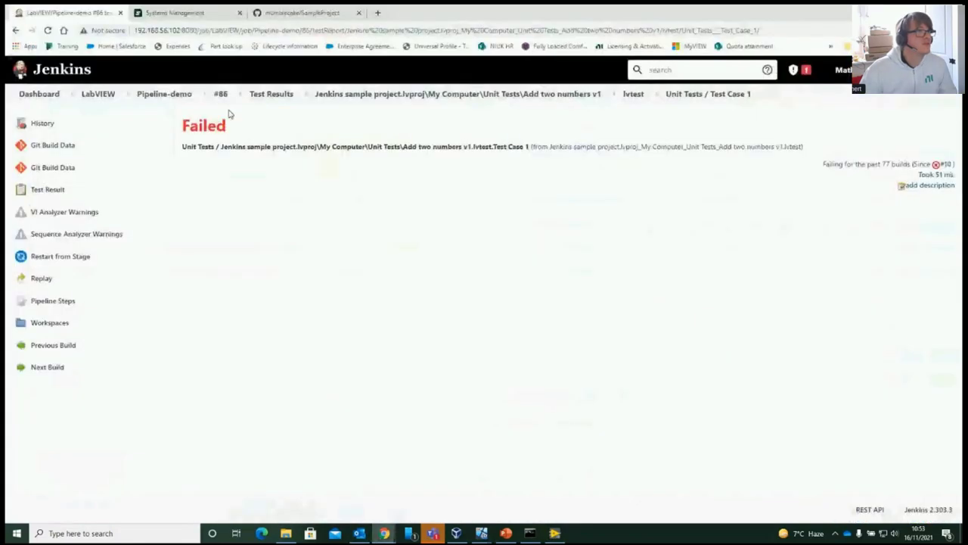
Start a new Pipeline-demo build, #91, from the job page
left_click(157, 99)
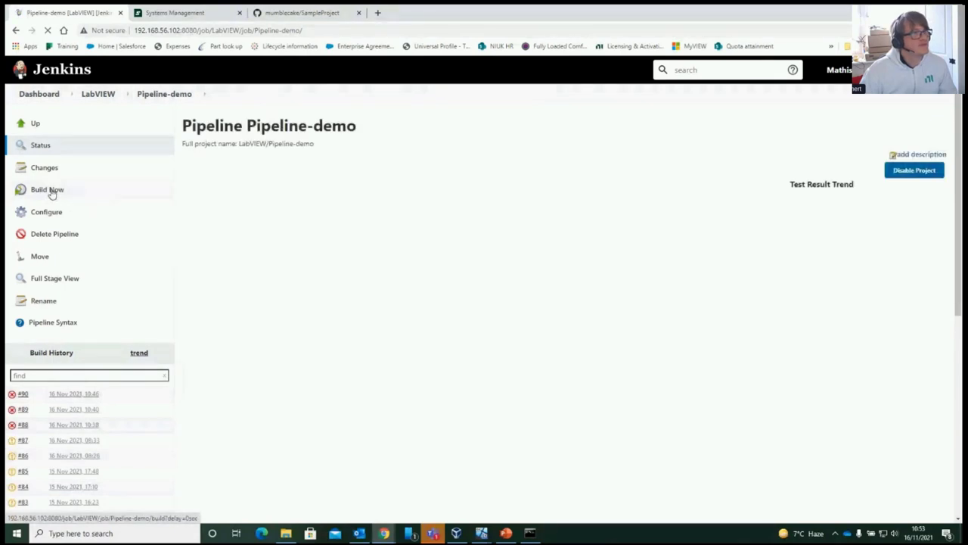
left_click(50, 193)
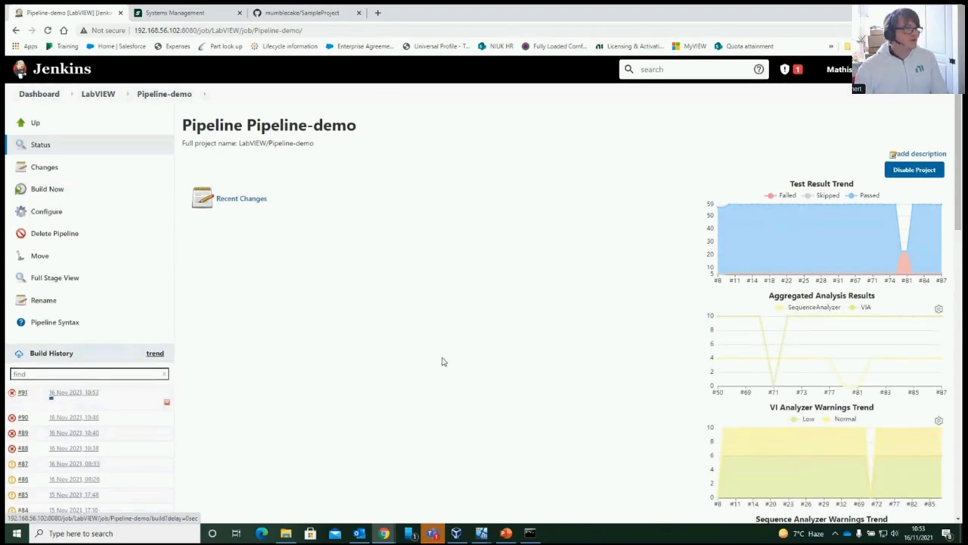
scroll(442, 361, "down", 5)
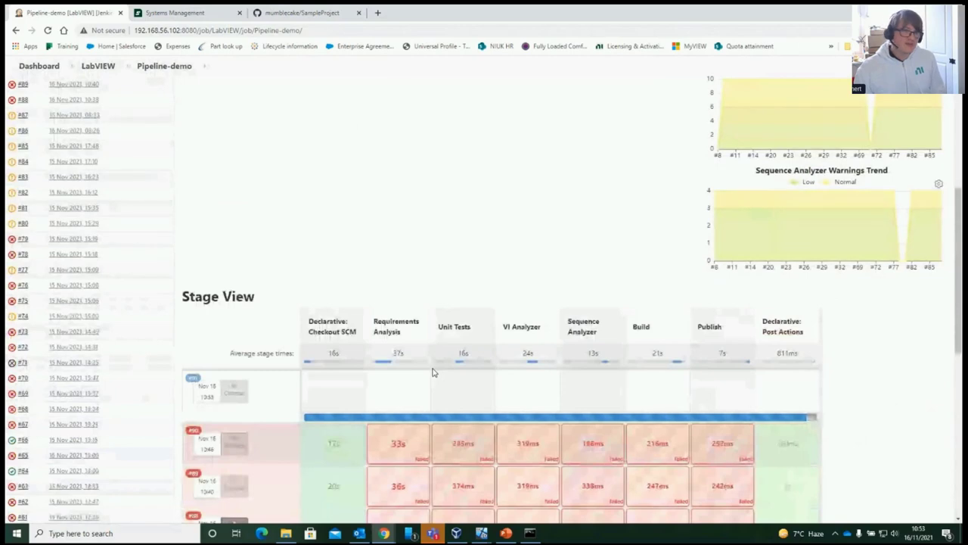
Scroll to Pipeline-demo's Stage View and inspect the failed stage cells
scroll(432, 372, "down", 2)
mouse_move(433, 368)
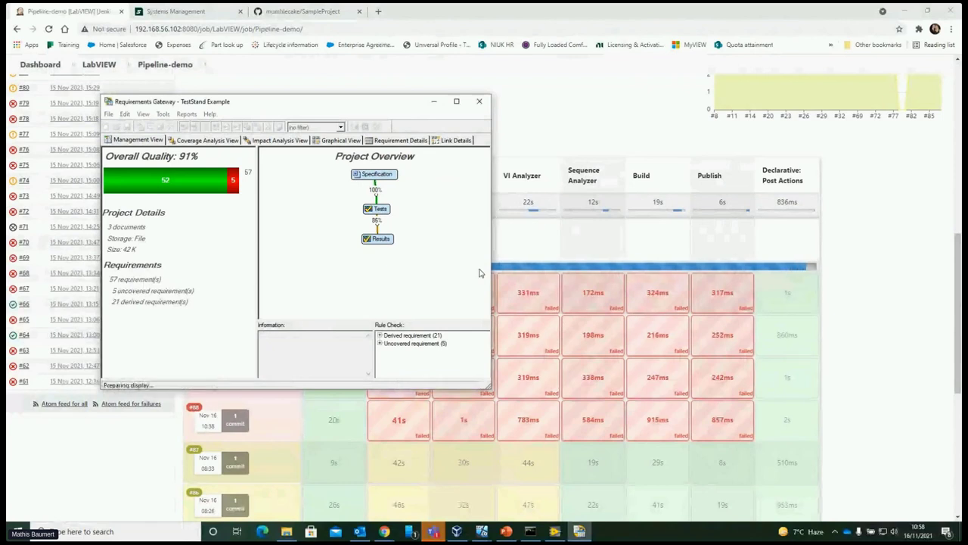
Close the TestStand Example project in Requirements Gateway with Alt+F4
key("alt+F4")
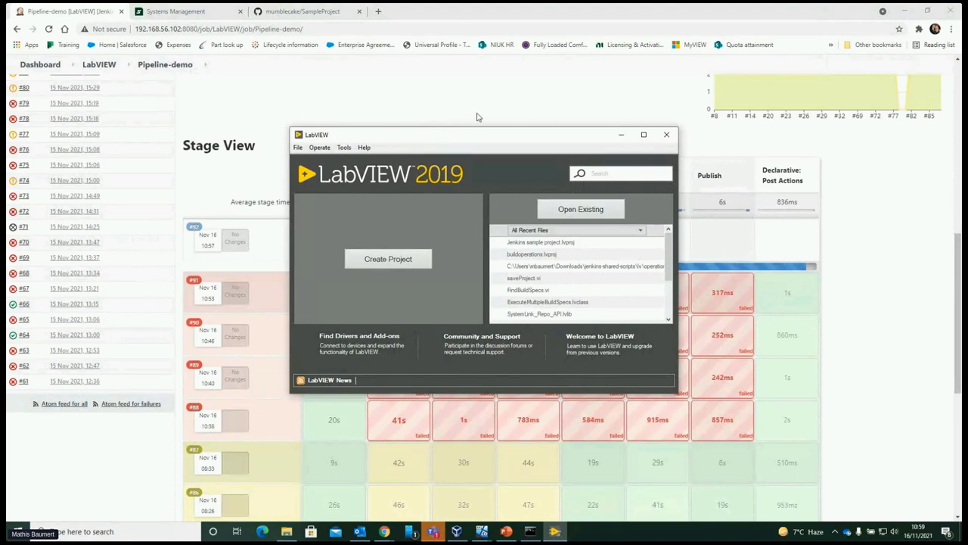
Move the LabVIEW 2019 start window slightly down and to the right
left_click_drag(474, 138, 640, 278)
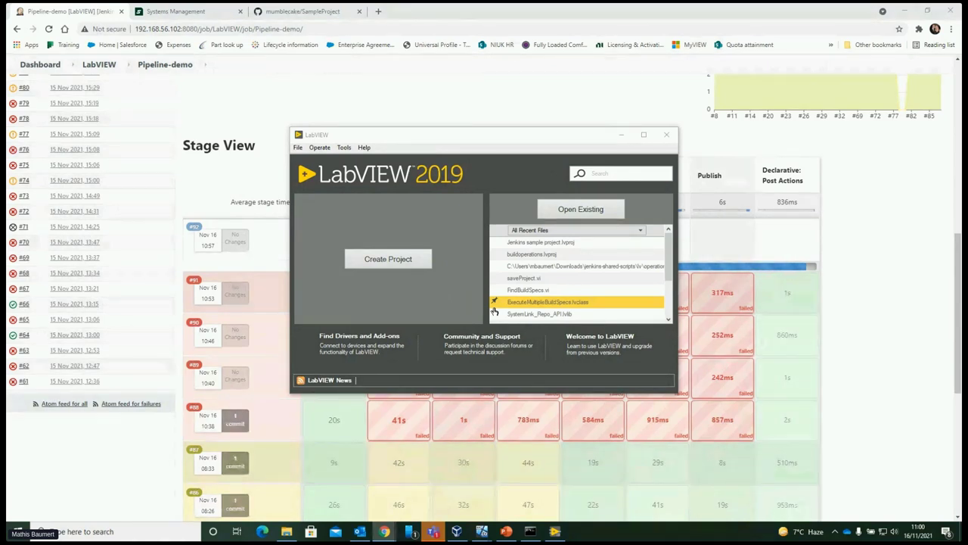
Retry opening ExecuteMultipleBuildSpecs.lvclass, then view SYSTEMLINK-CLIENT's installed software in Systems Management
left_click(494, 307)
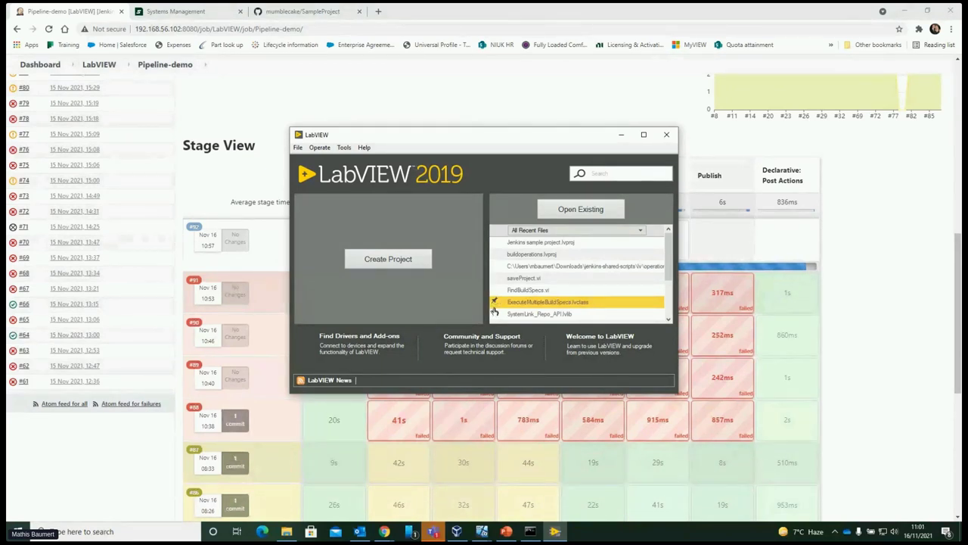
left_click(493, 306)
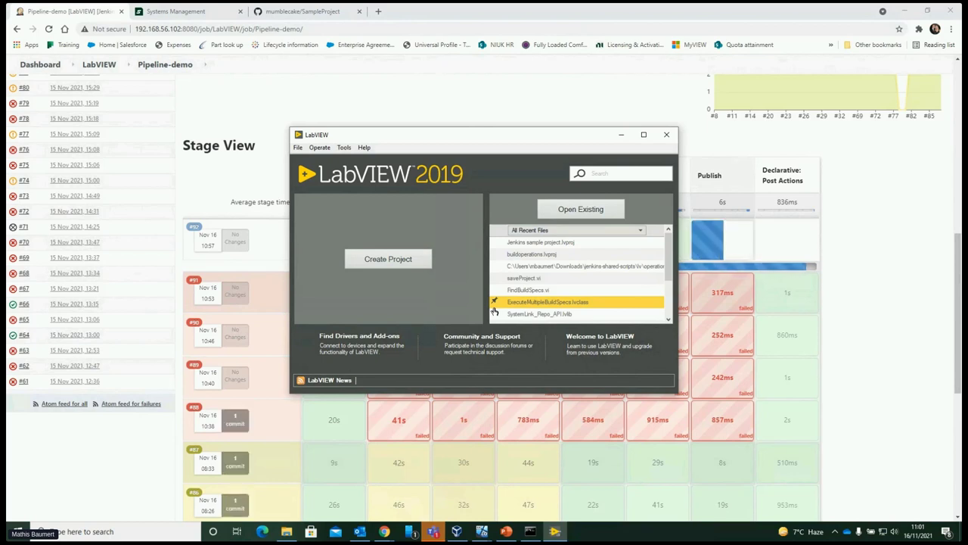
left_click(494, 306)
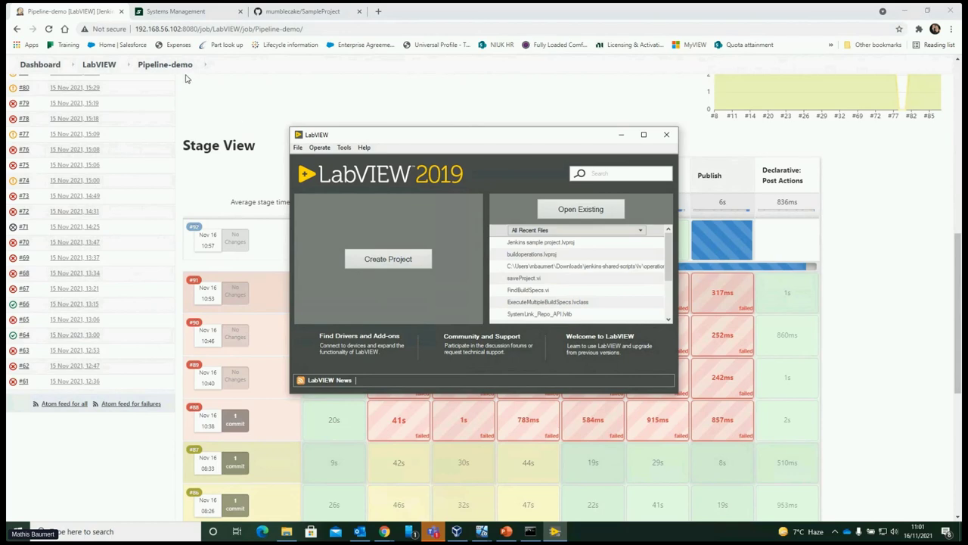
left_click(192, 15)
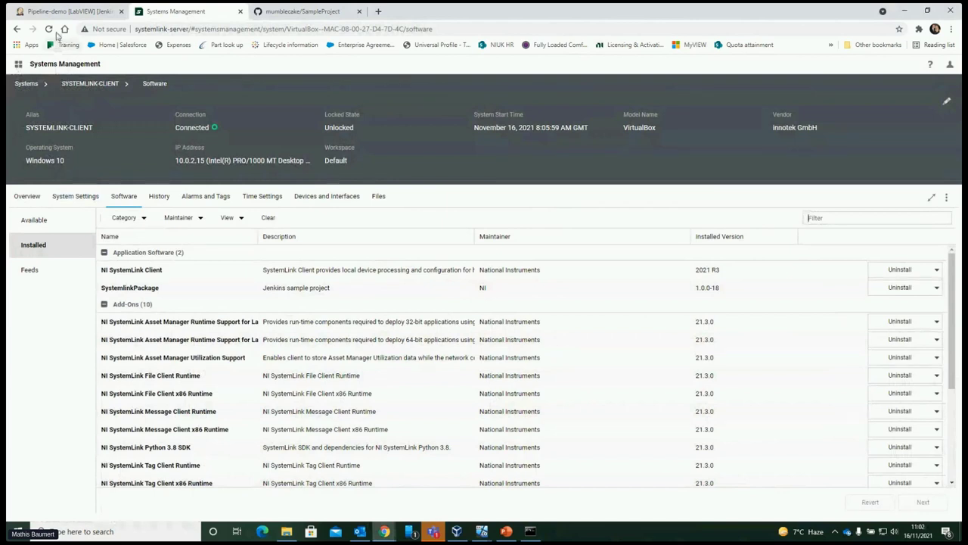
List SYSTEMLINK-CLIENT's available software, showing LabVIEW Runtime (64-bit) 2019 SP1 f4
left_click(45, 219)
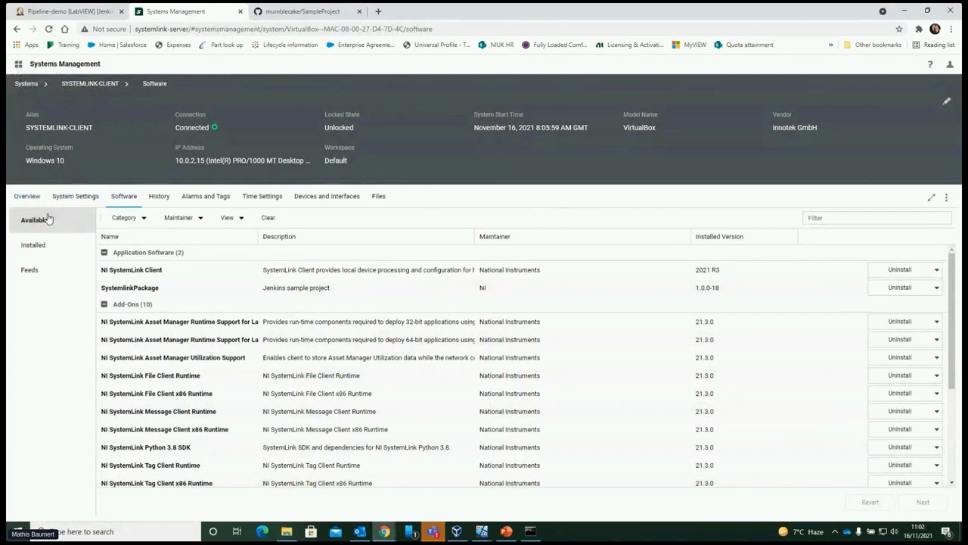
left_click(47, 29)
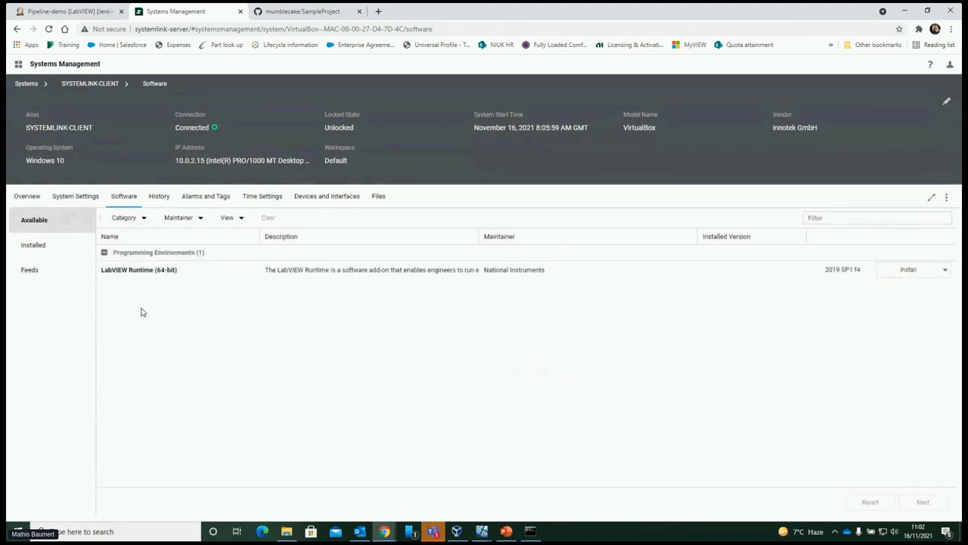
left_click(231, 218)
With Products Only unchecked, queue SystemlinkPackage's upgrade from 1.0.0-18 to 1.0.0-19 and apply it
left_click(221, 280)
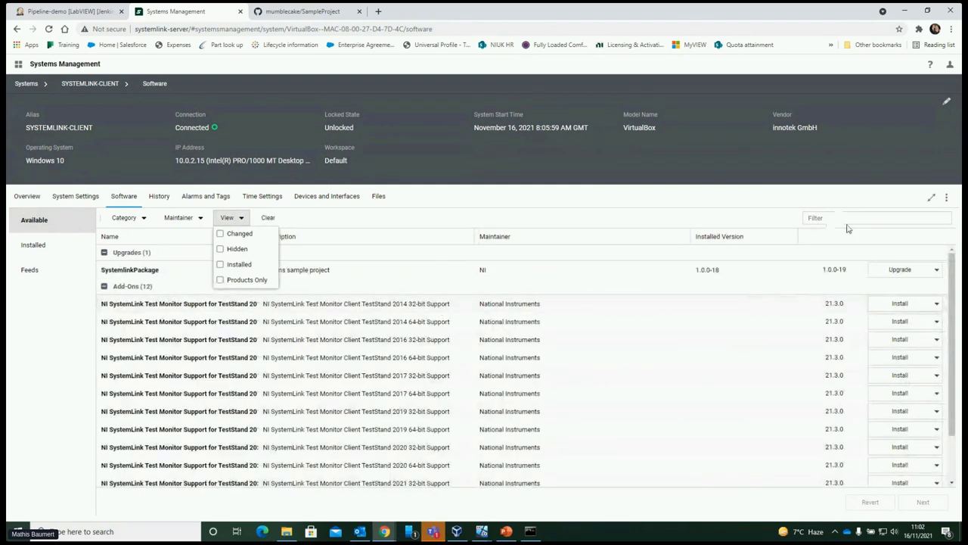
left_click(900, 272)
left_click(922, 503)
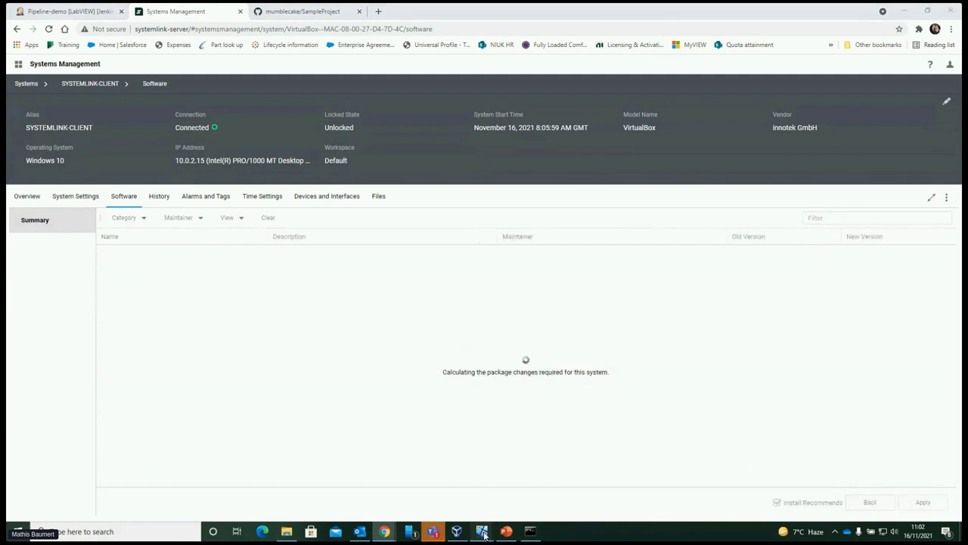
mouse_move(485, 534)
left_click(588, 498)
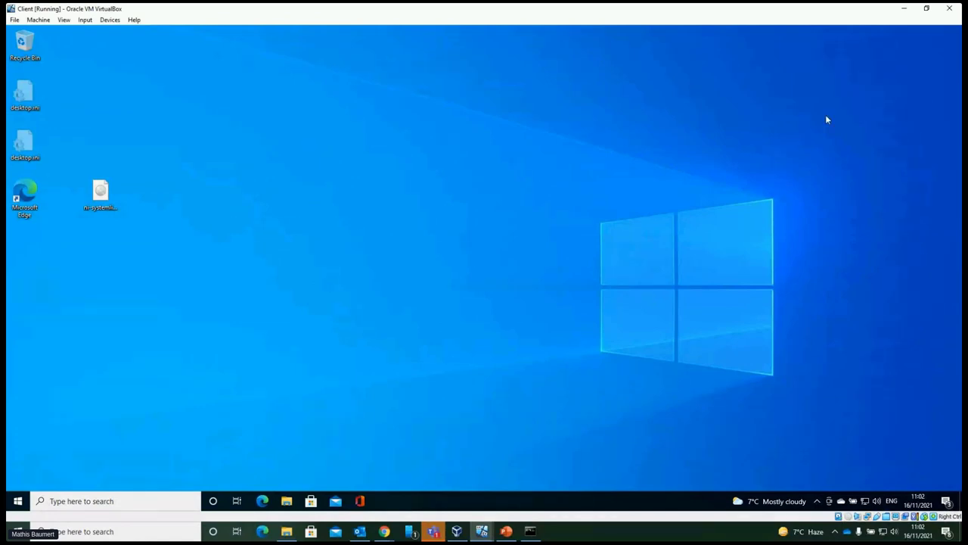
left_click(384, 531)
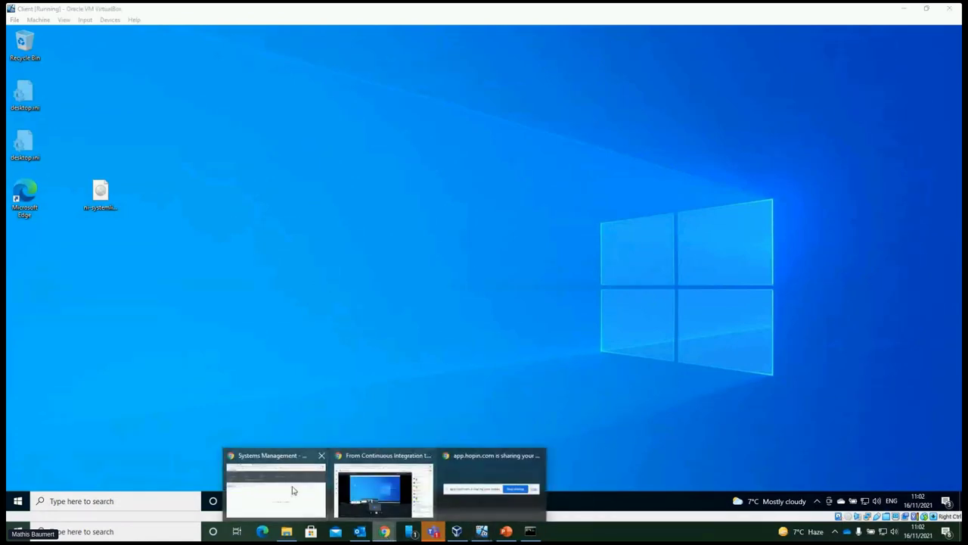
left_click(279, 488)
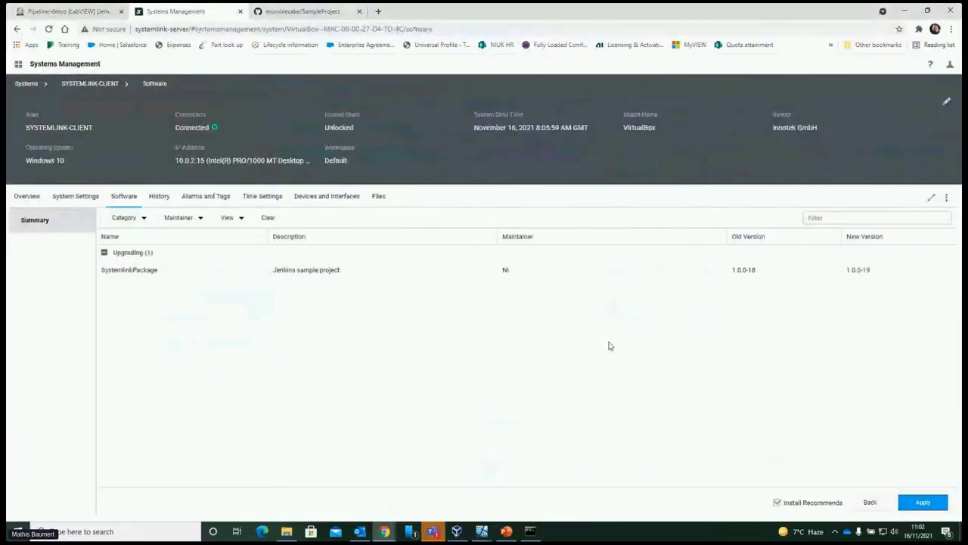
left_click(924, 503)
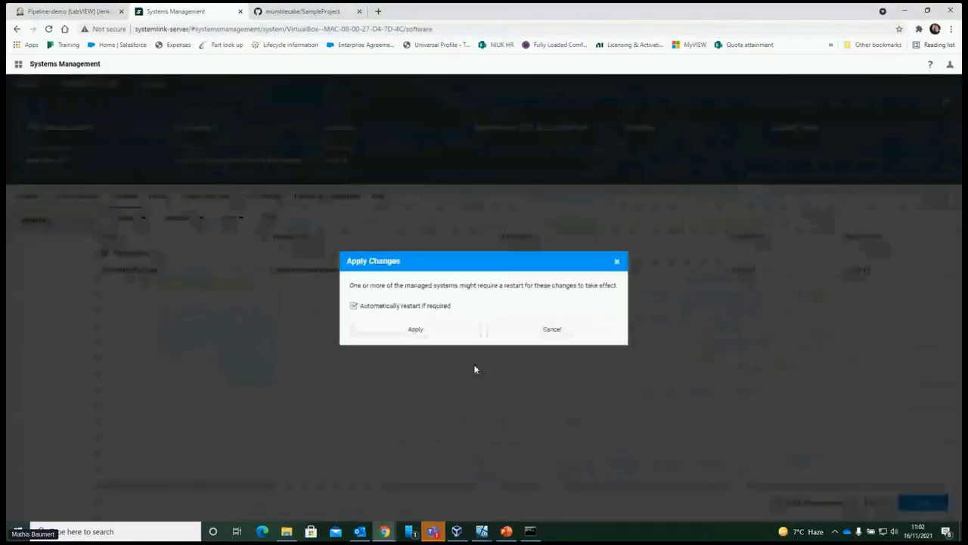
Confirm the SystemlinkPackage upgrade, wait for installation success, and finish the summary
left_click(441, 333)
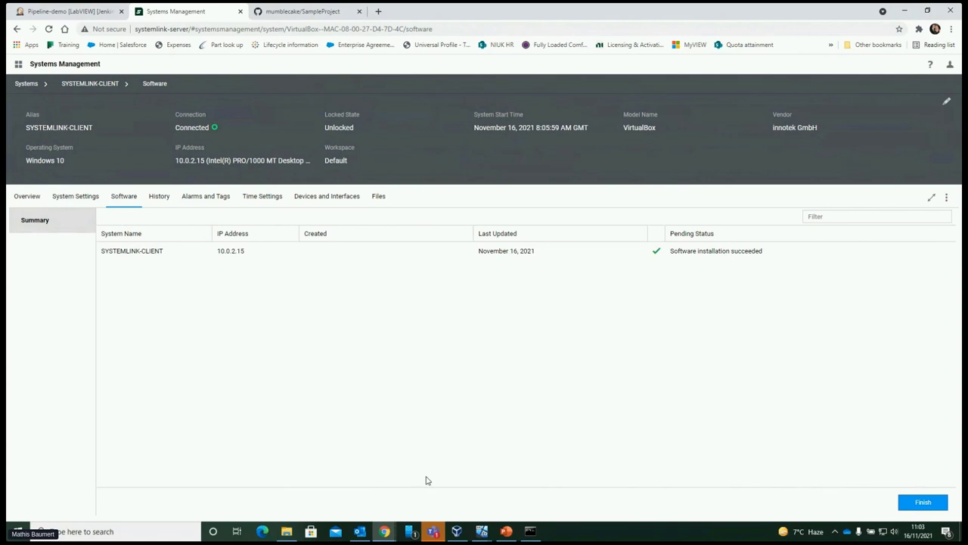
left_click(926, 503)
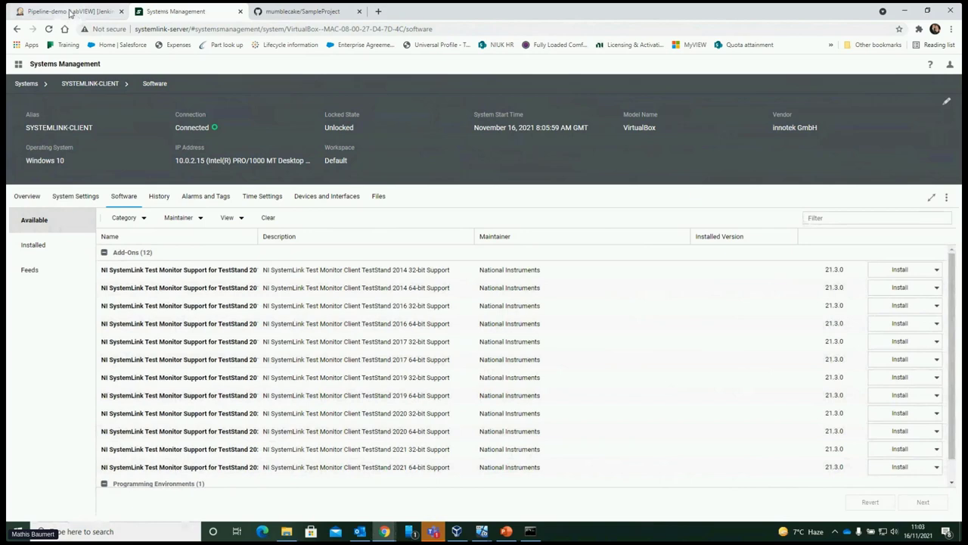
Return to the Jenkins Pipeline-demo stage view to review the failed builds' stages
left_click(71, 12)
mouse_move(528, 281)
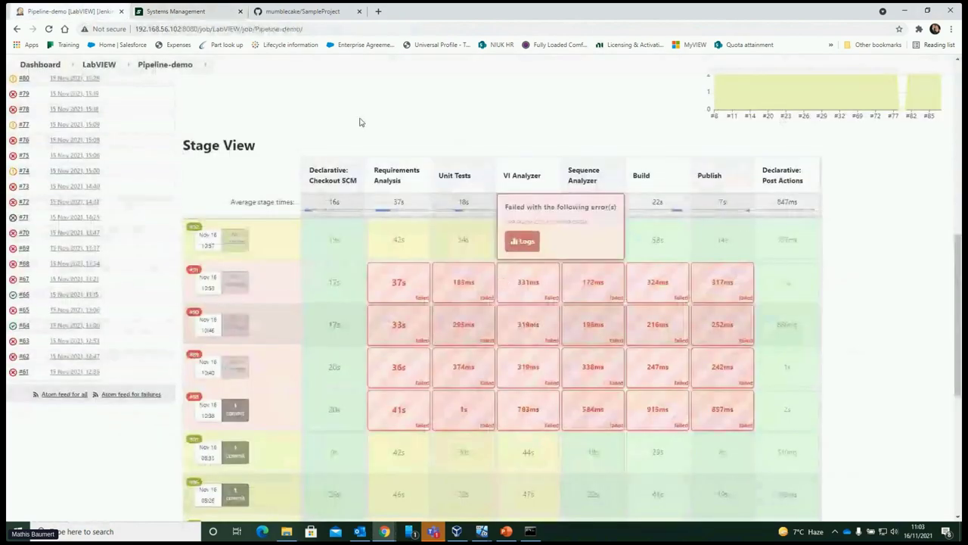